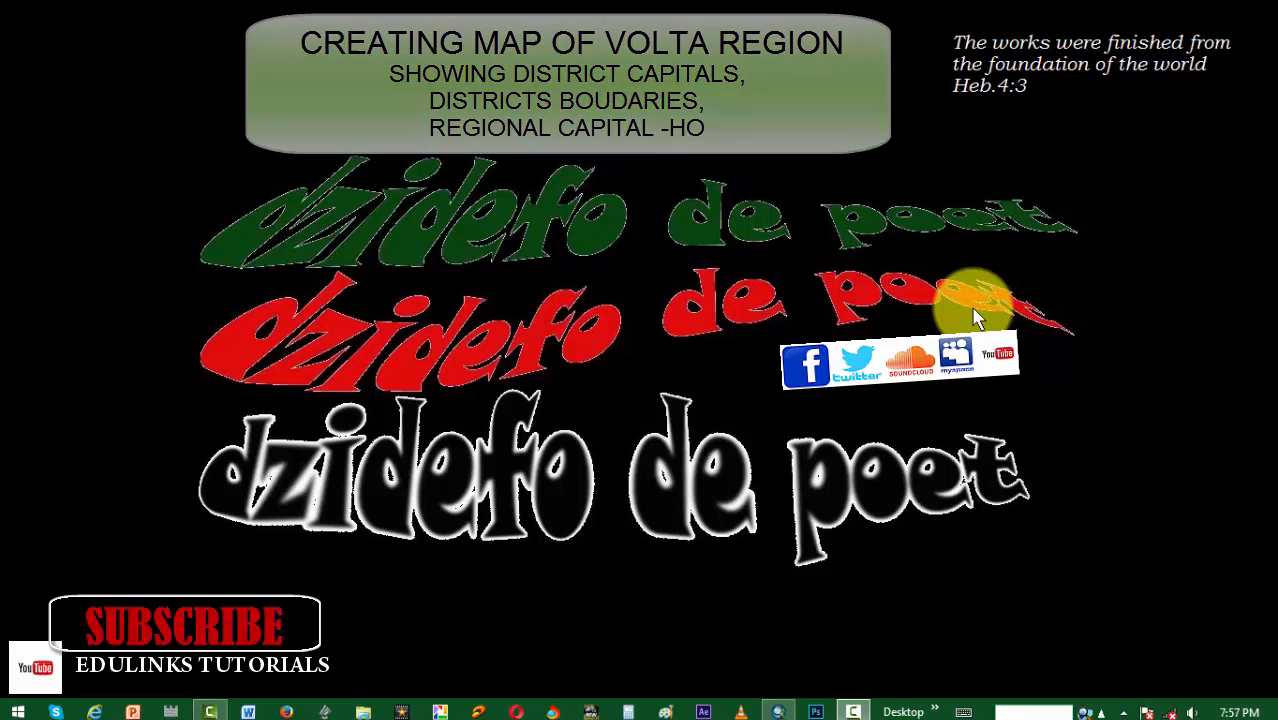
# Step: Switch to ArcMap and add the Regions.shp shapefile from the Country_Shapefiles folder to the map
pyautogui.click(779, 712)
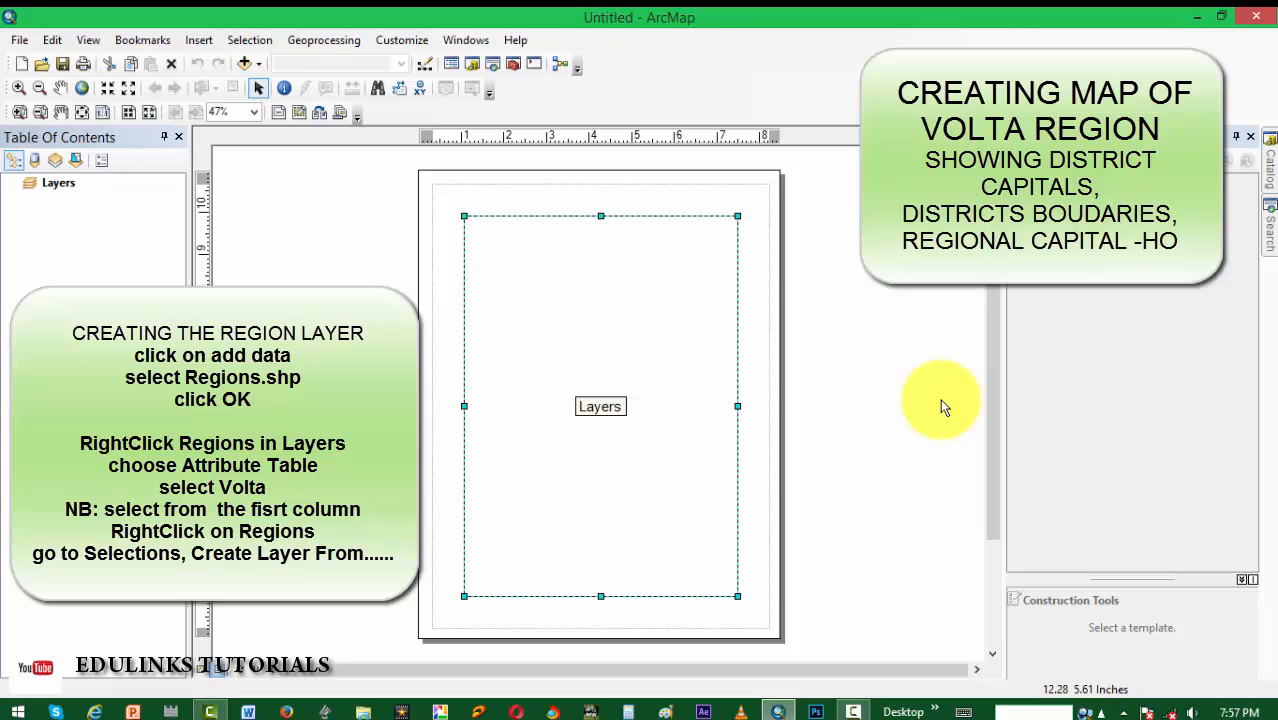
pyautogui.click(244, 63)
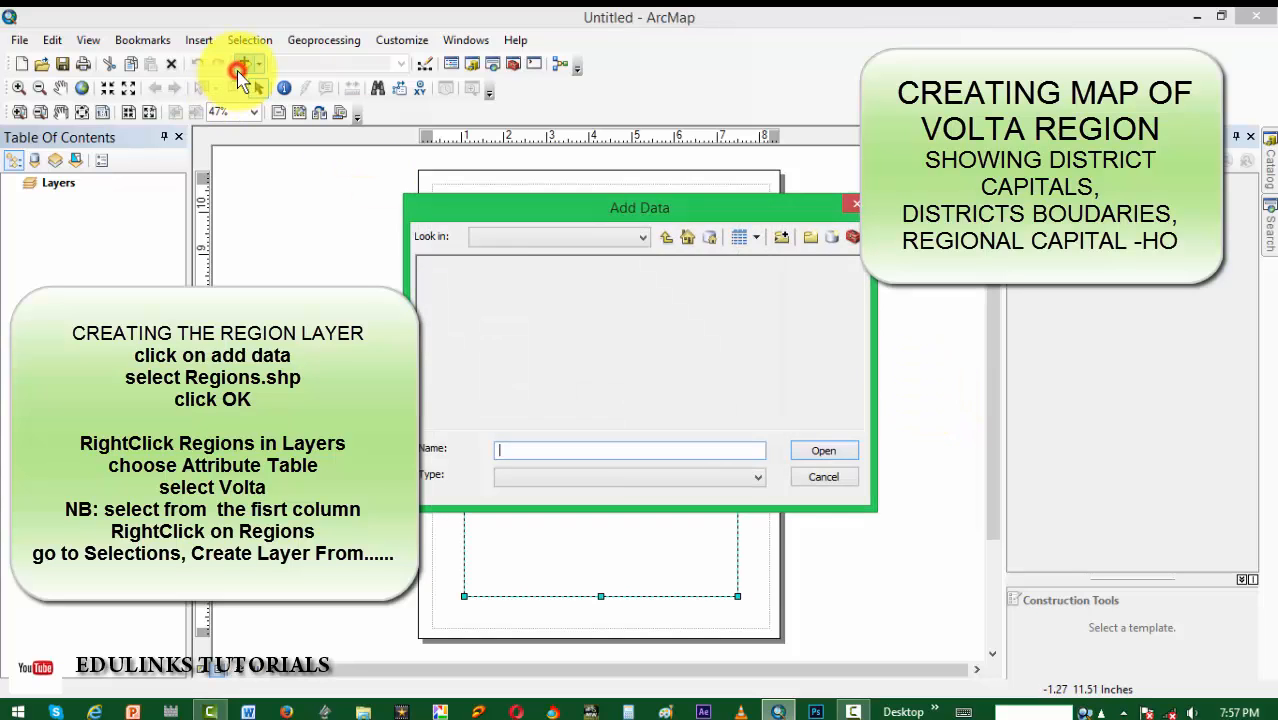
pyautogui.click(830, 343)
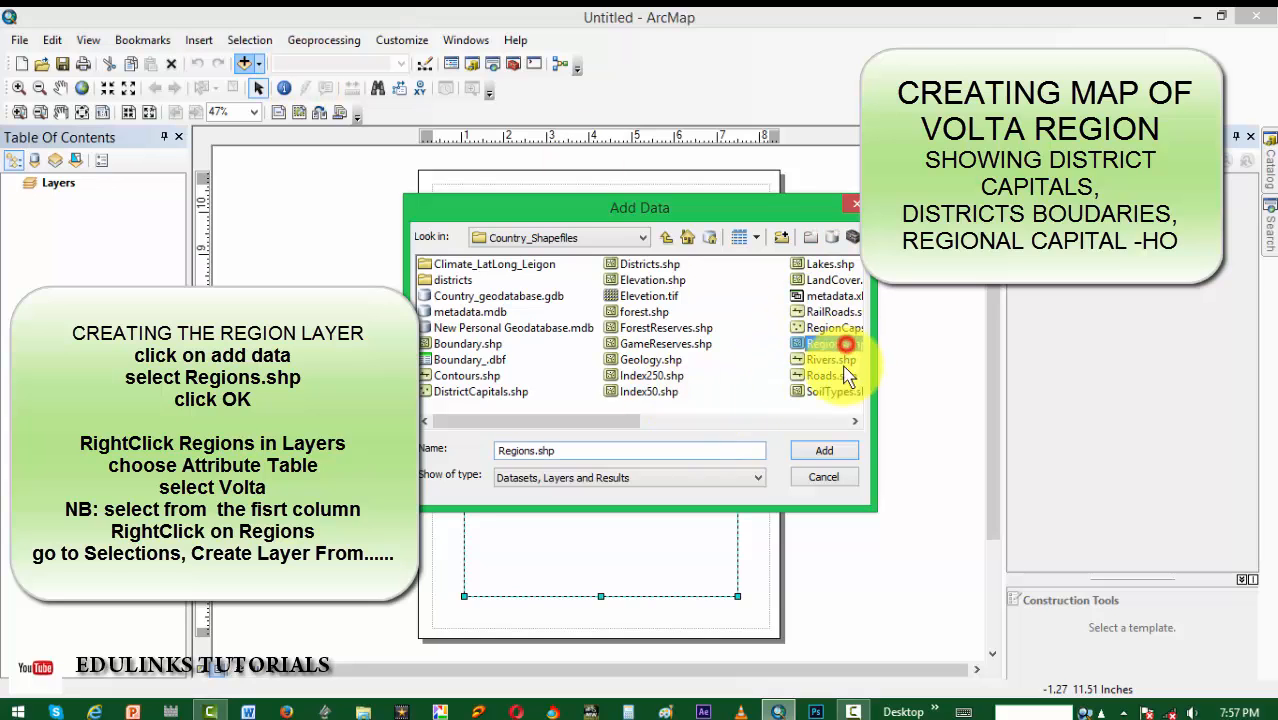
pyautogui.click(818, 452)
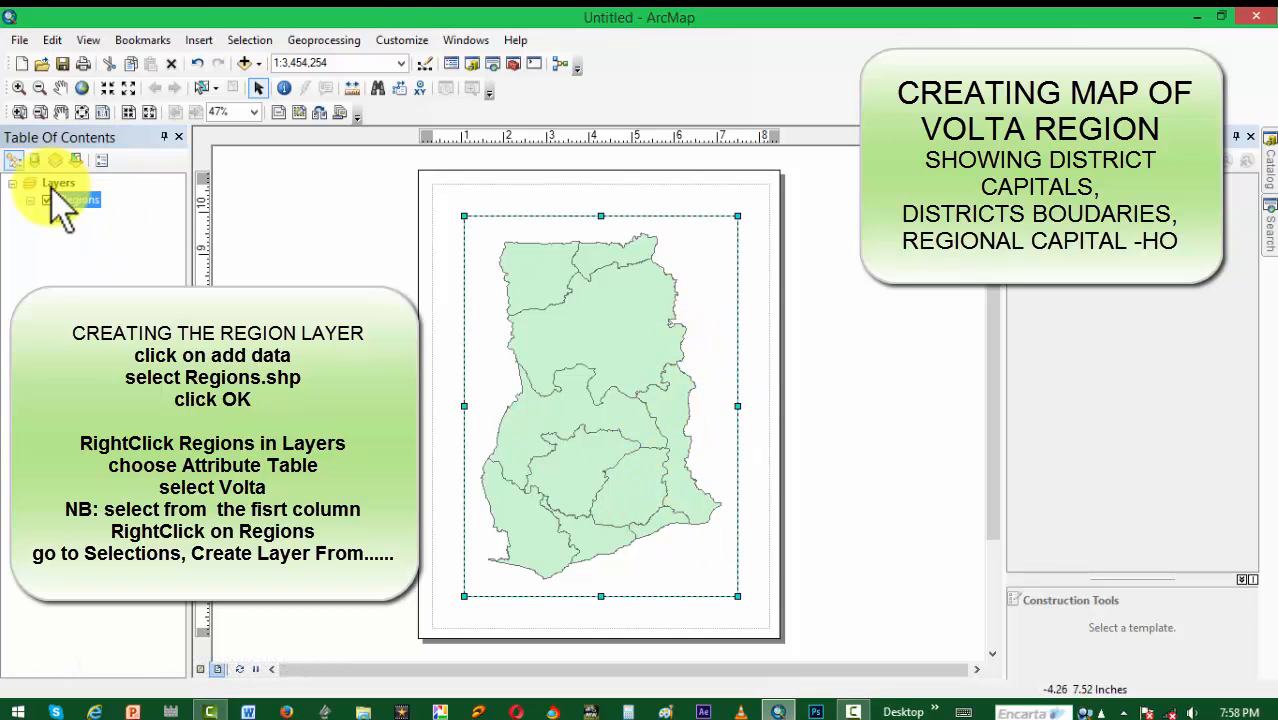
# Step: Select the Volta record in the attribute table of the Regions layer and close the table
pyautogui.rightClick(82, 200)
pyautogui.click(160, 251)
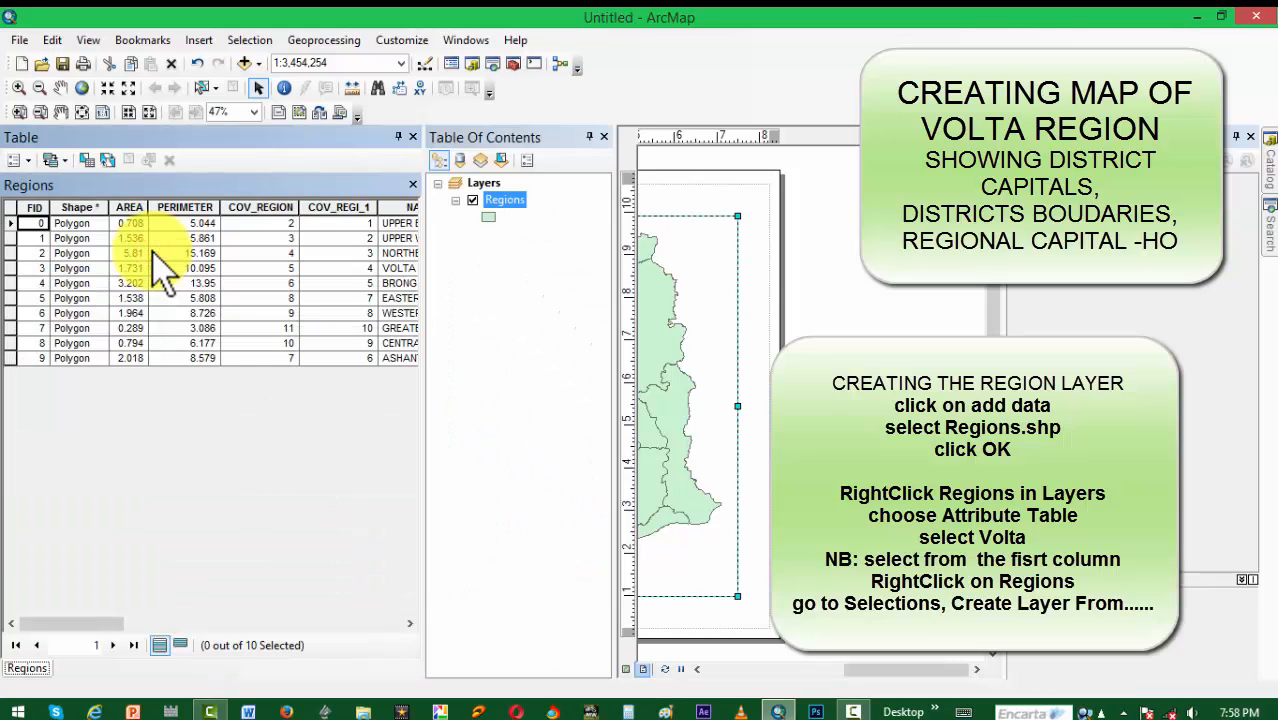
pyautogui.click(10, 253)
pyautogui.click(10, 268)
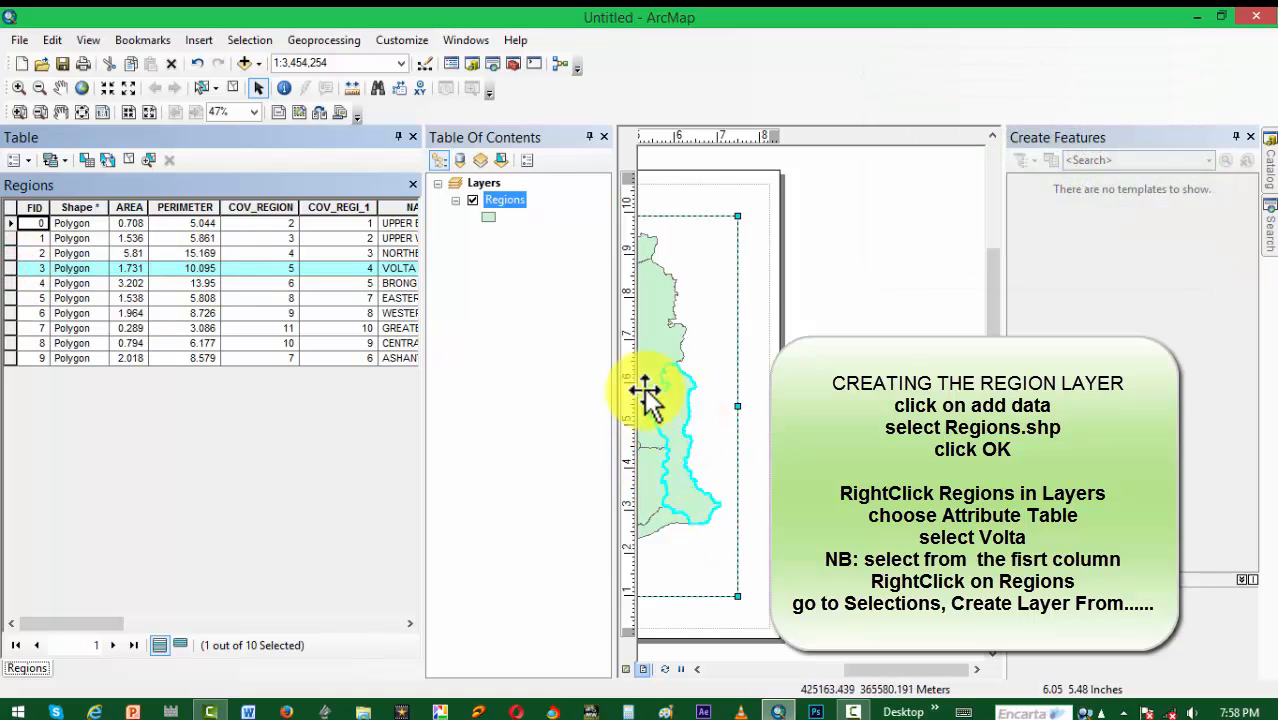
pyautogui.click(414, 137)
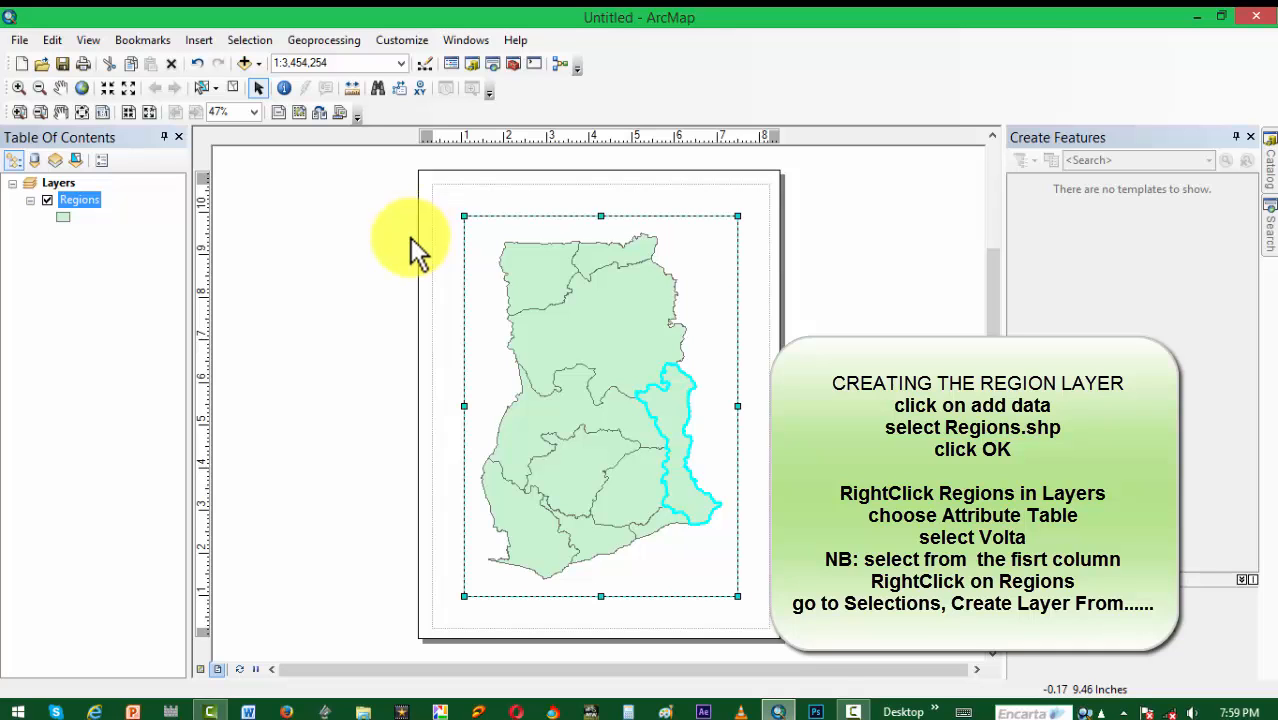
# Step: Create a new layer from the selected Volta feature and turn off the display of the original Regions layer
pyautogui.rightClick(80, 200)
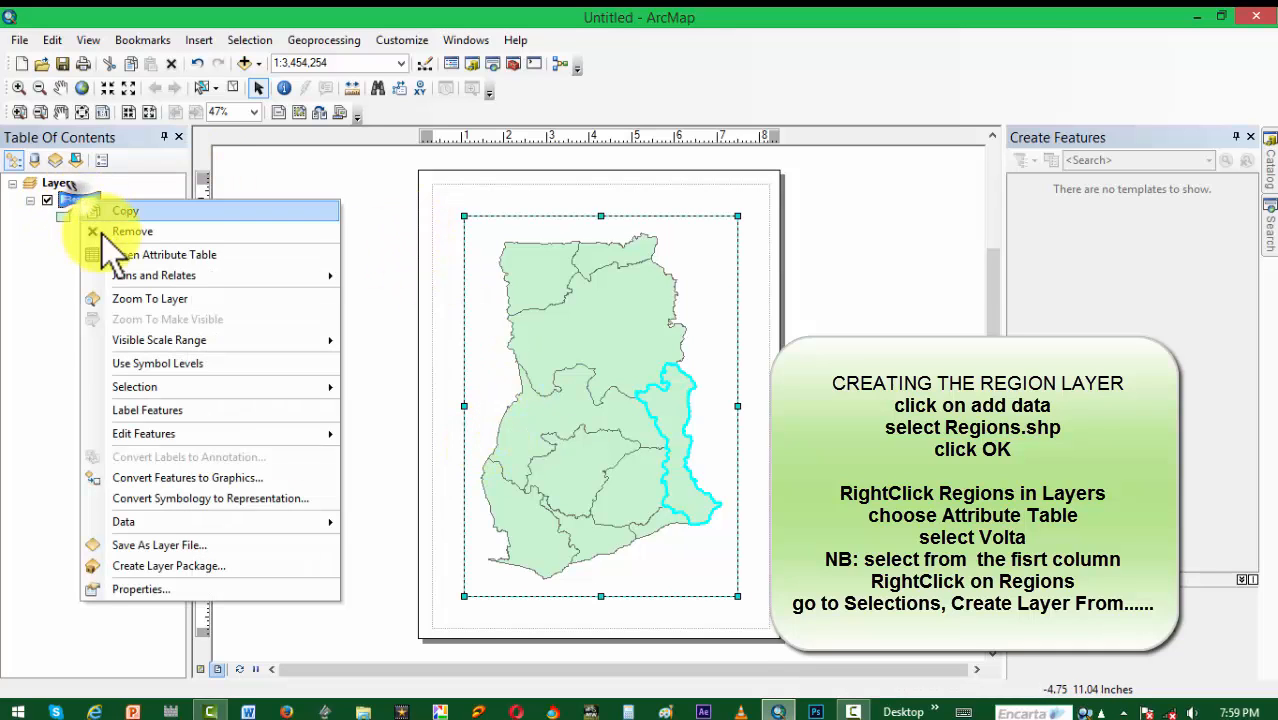
pyautogui.moveTo(230, 387)
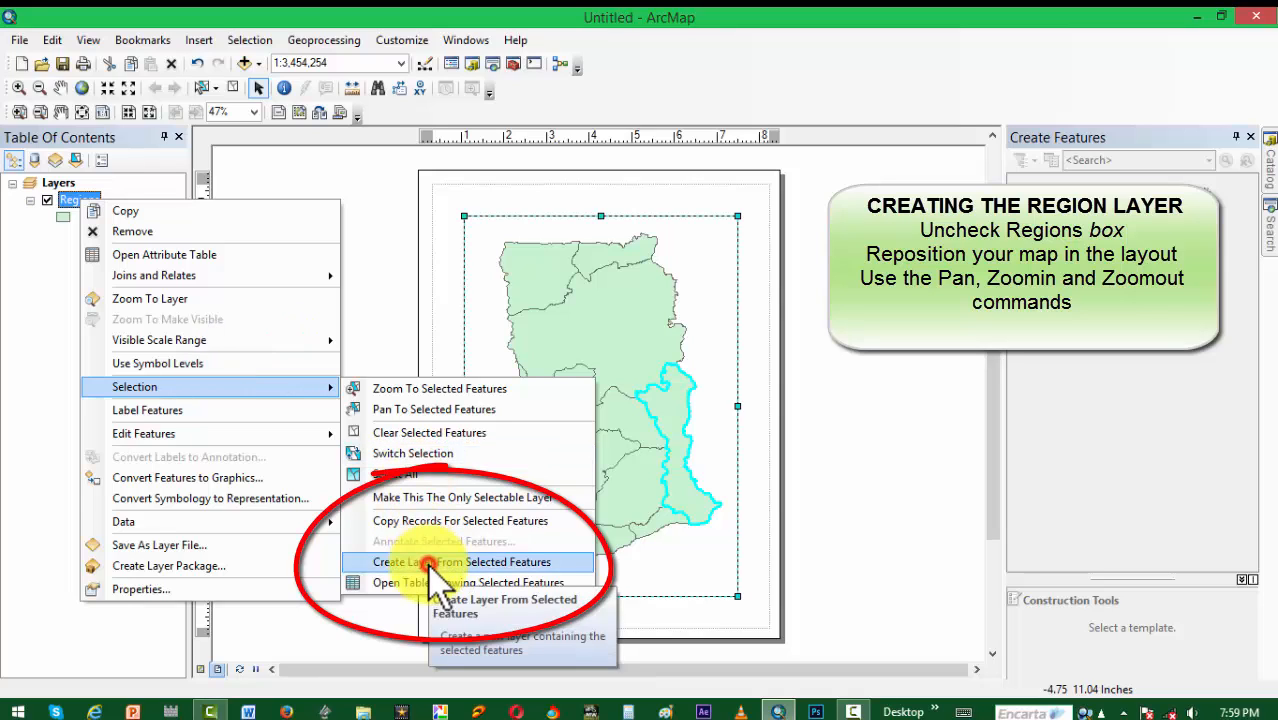
pyautogui.click(428, 565)
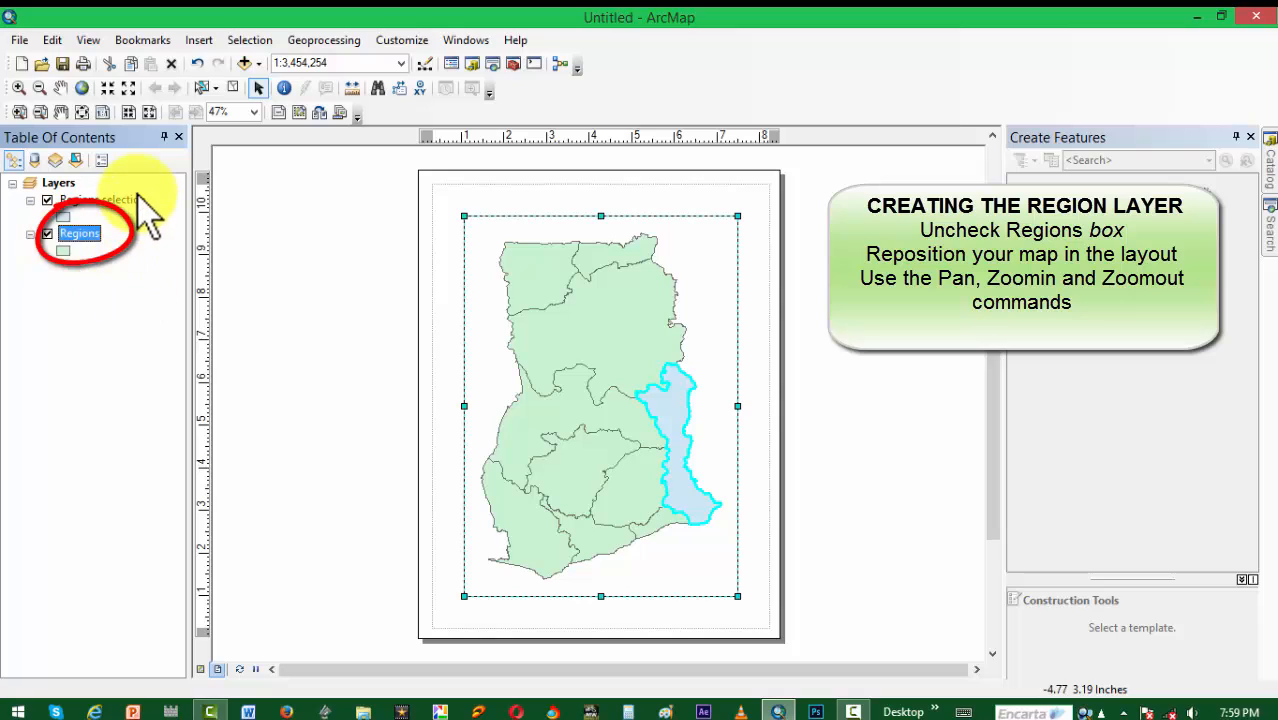
pyautogui.click(47, 234)
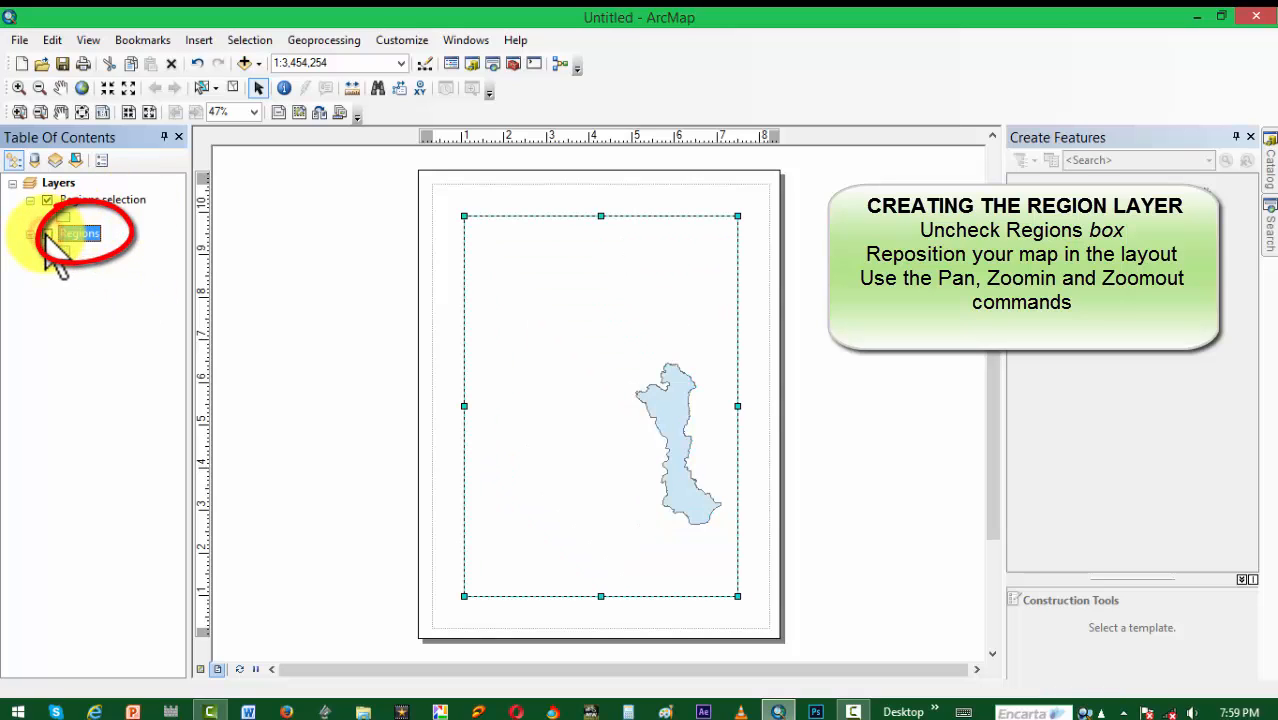
# Step: Centre the Volta region in the layout's data frame and enlarge the map to a scale of 1:1,250,000
pyautogui.click(60, 87)
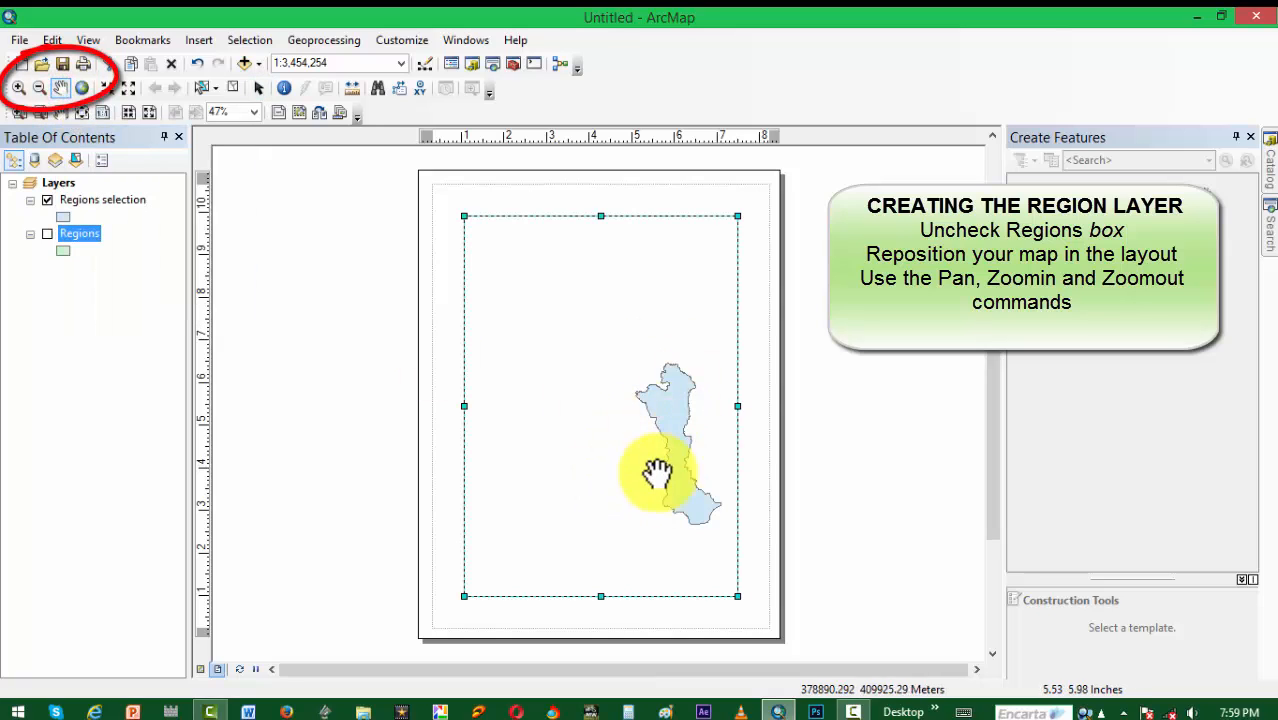
pyautogui.moveTo(672, 413); pyautogui.dragTo(598, 369)
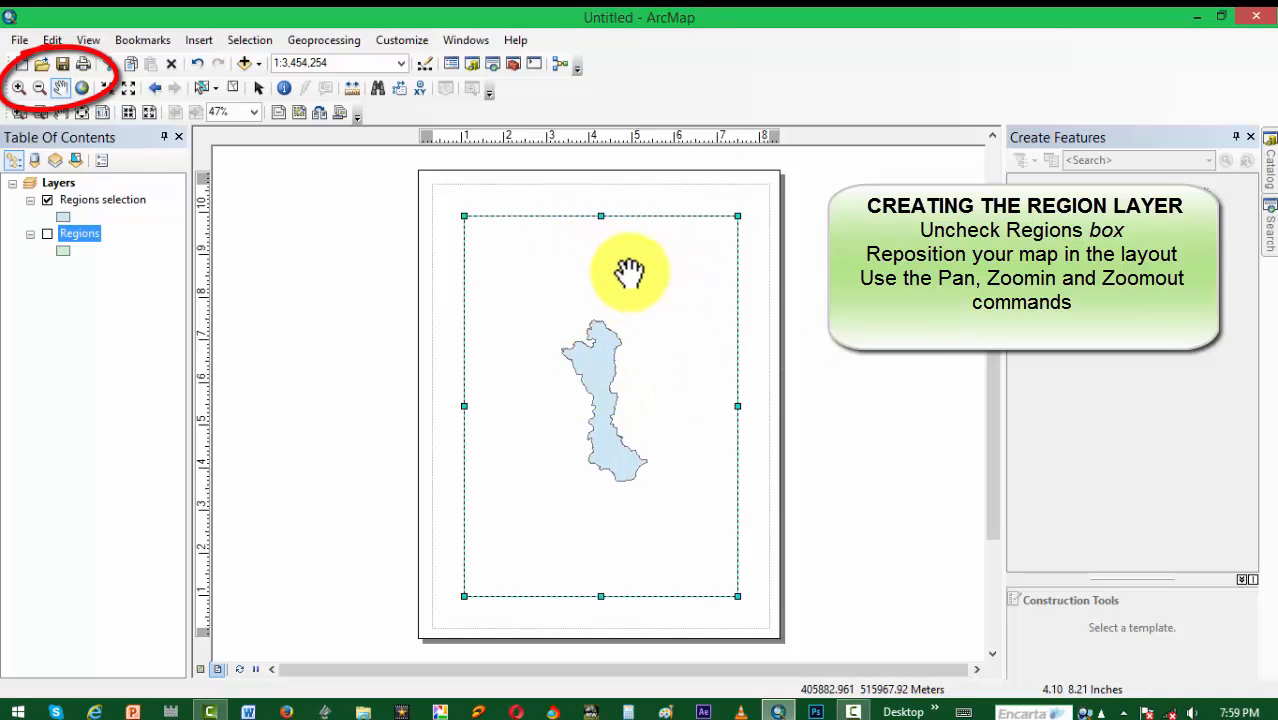
pyautogui.click(18, 87)
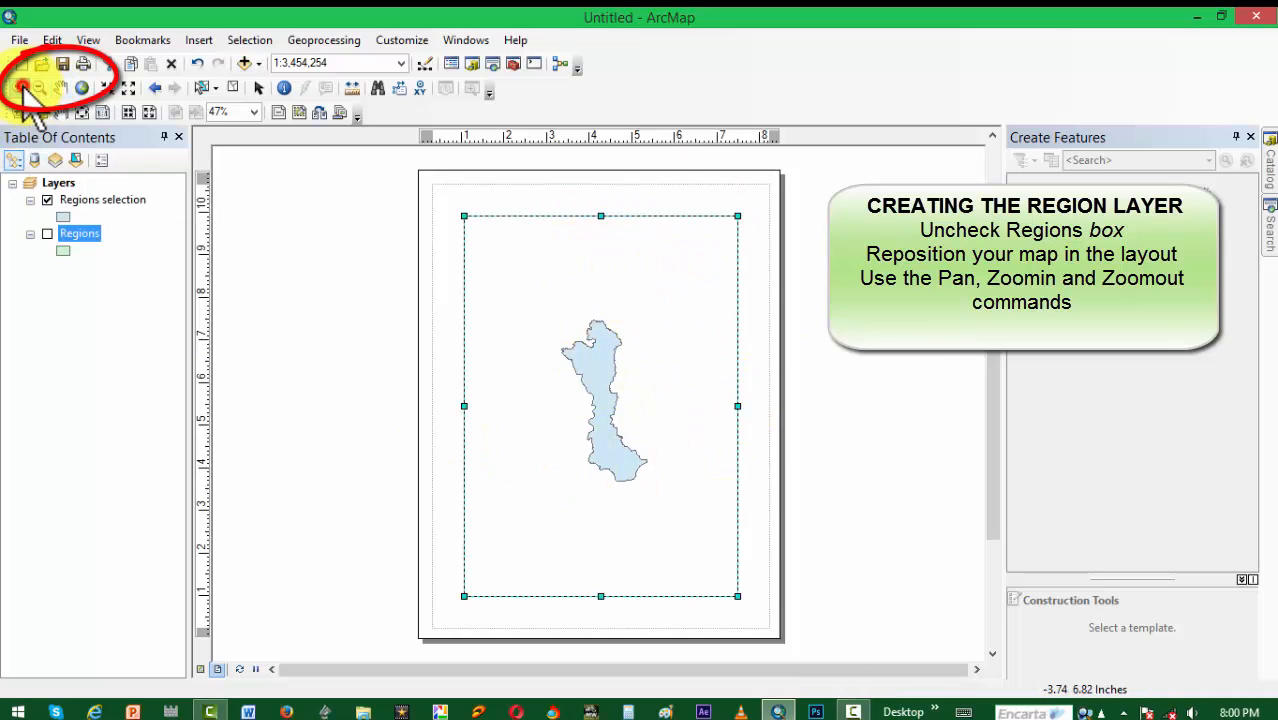
pyautogui.click(601, 391)
pyautogui.click(601, 391)
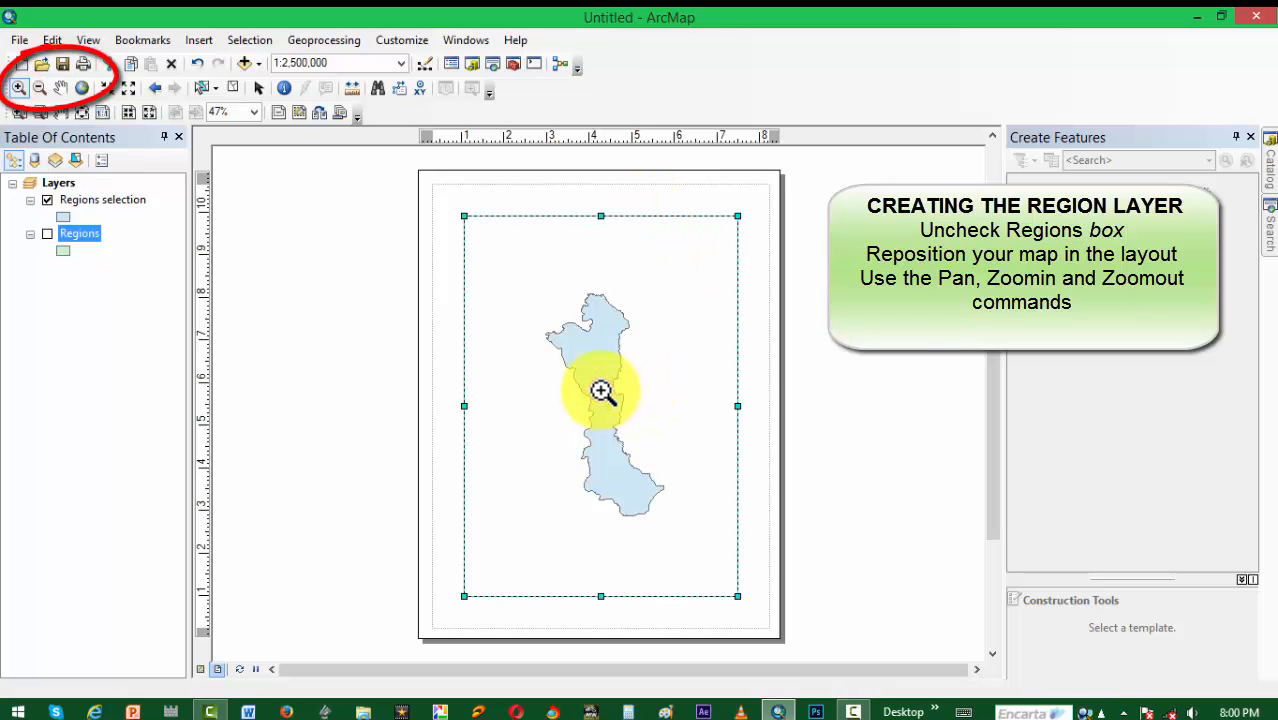
pyautogui.click(601, 391)
pyautogui.click(601, 391)
pyautogui.click(601, 391)
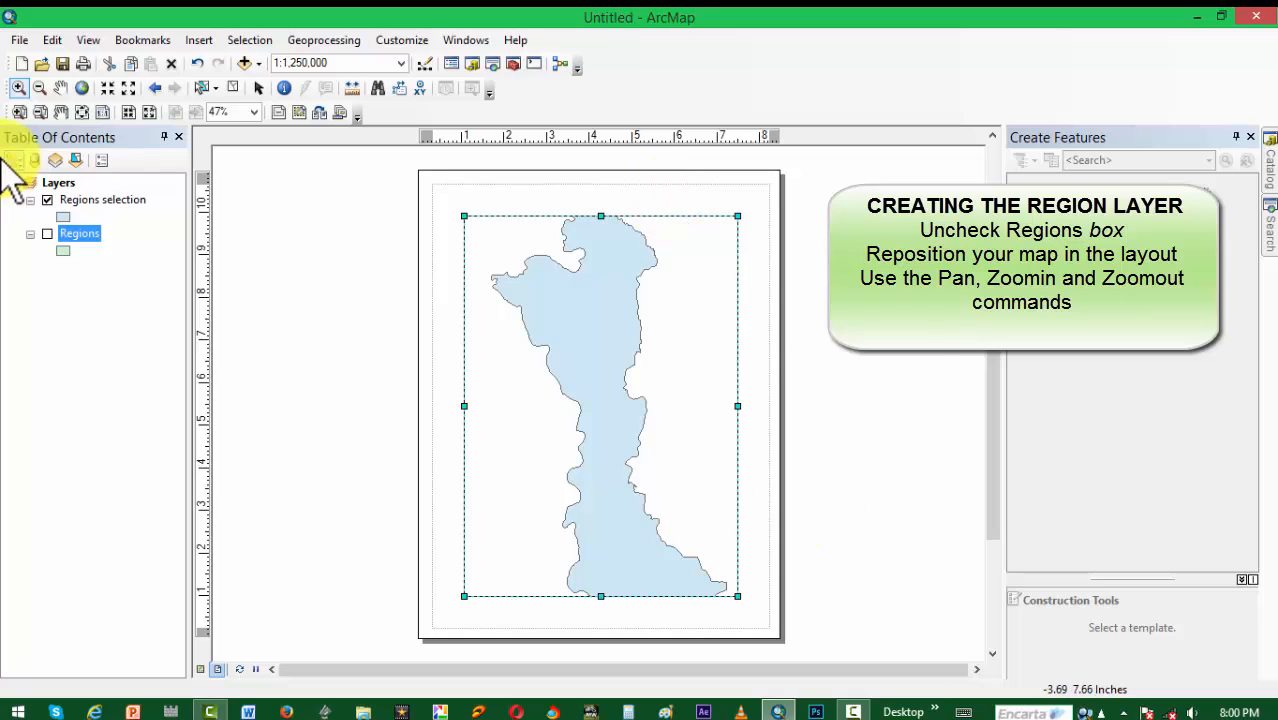
# Step: Fit the whole Volta region in the data frame at 1:1,500,000 and enlarge the frame slightly from its upper-right corner
pyautogui.click(39, 87)
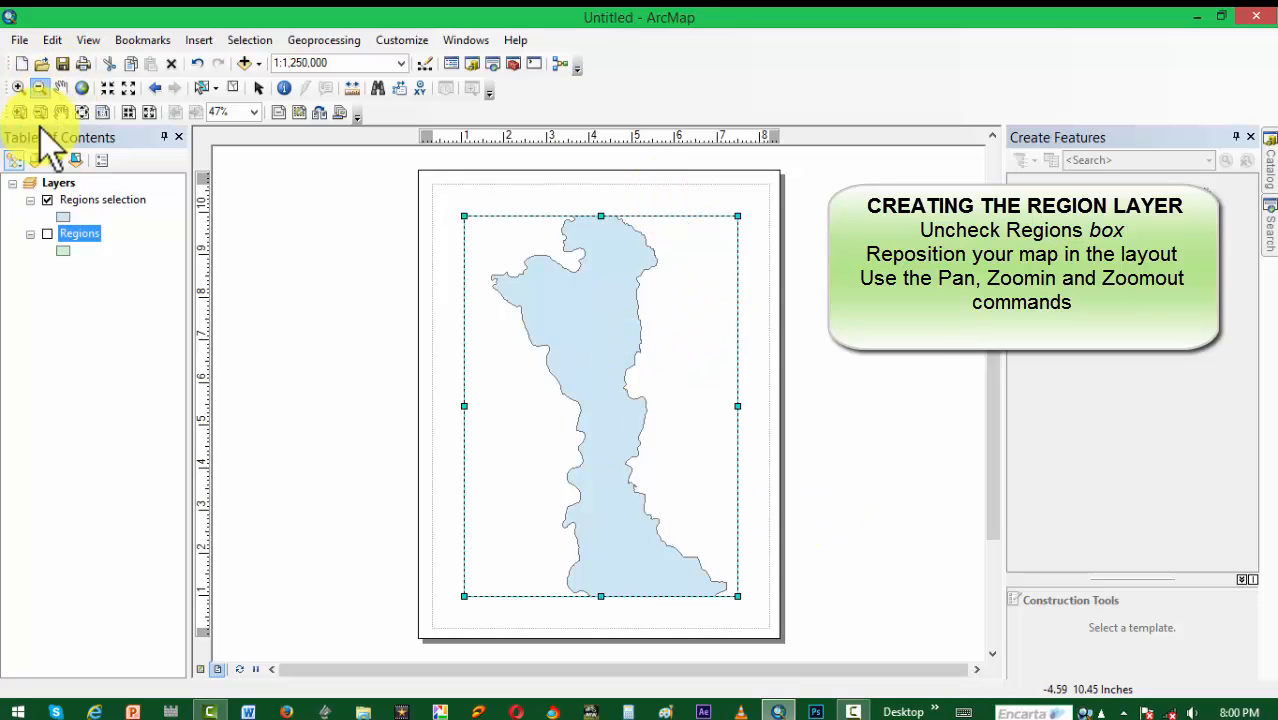
pyautogui.click(597, 358)
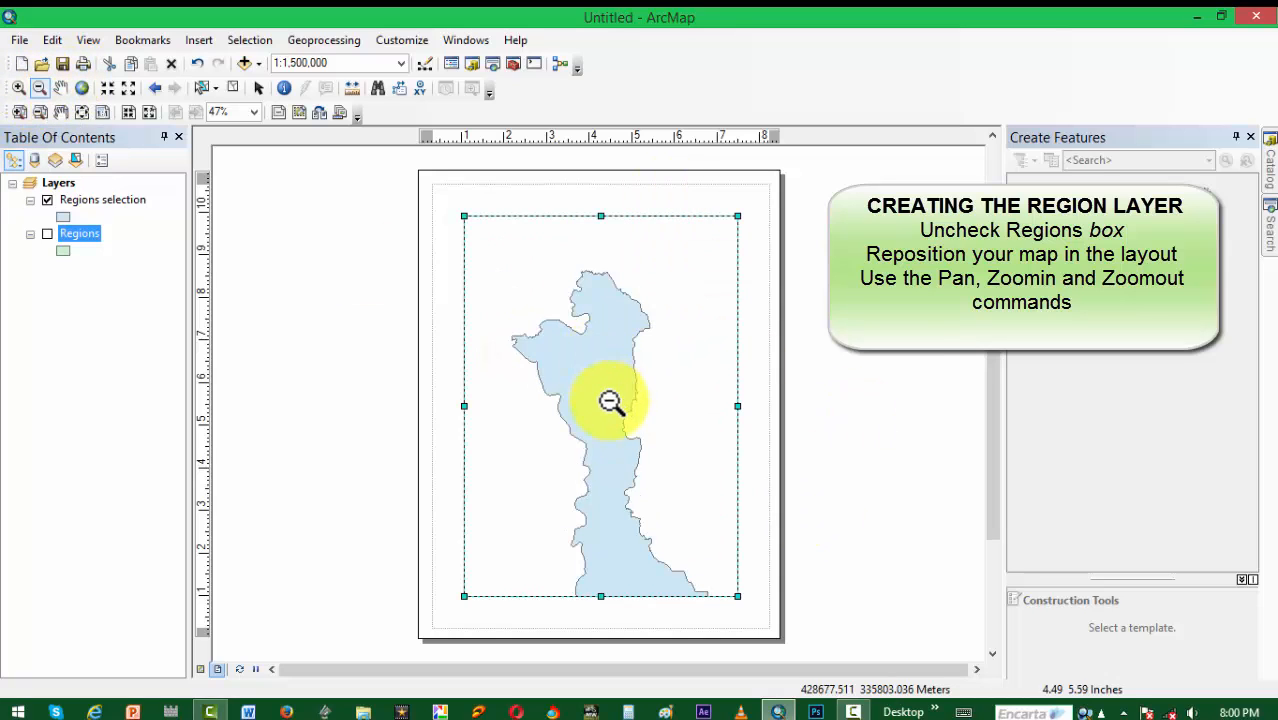
pyautogui.click(616, 401)
pyautogui.click(18, 87)
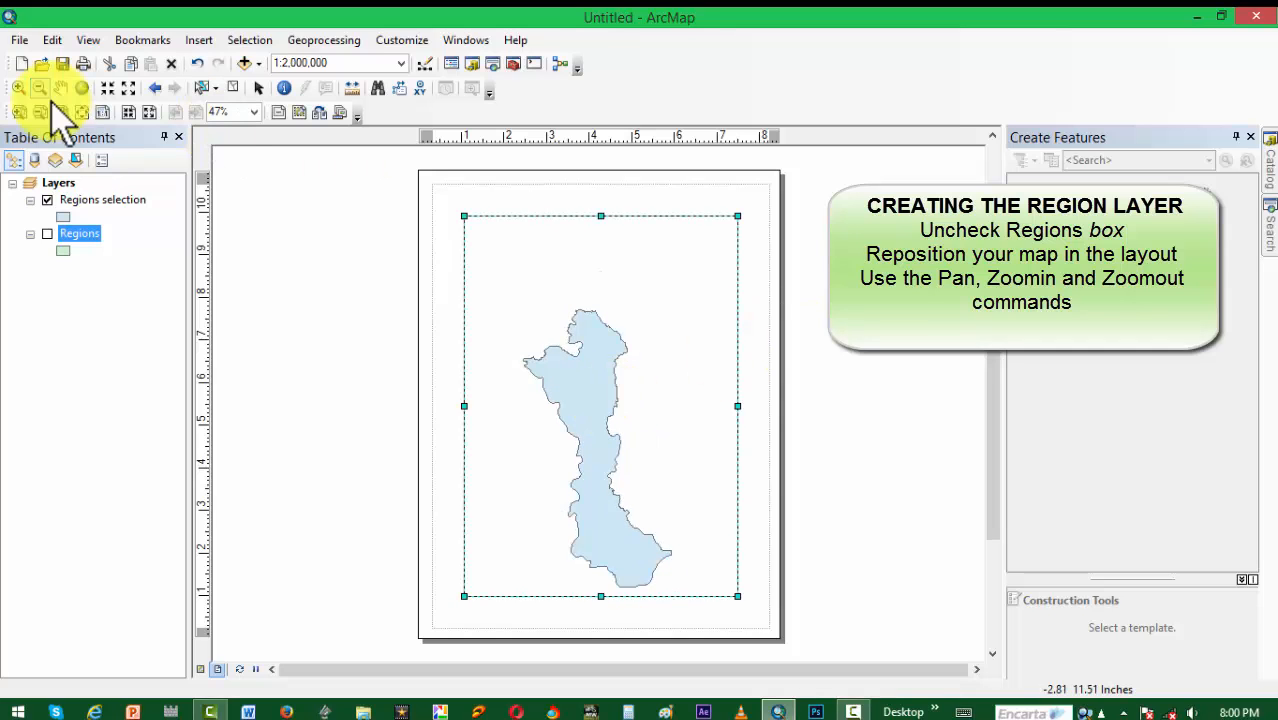
pyautogui.click(603, 400)
pyautogui.click(61, 87)
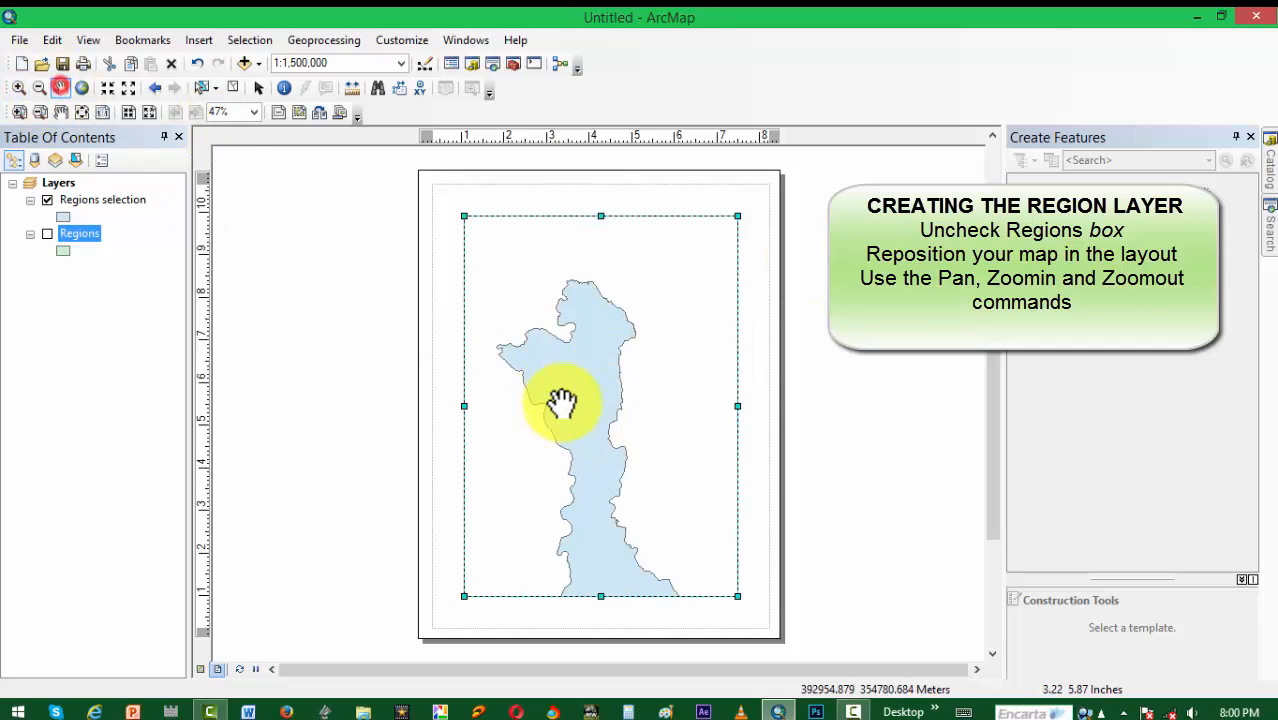
pyautogui.moveTo(562, 400); pyautogui.dragTo(579, 354)
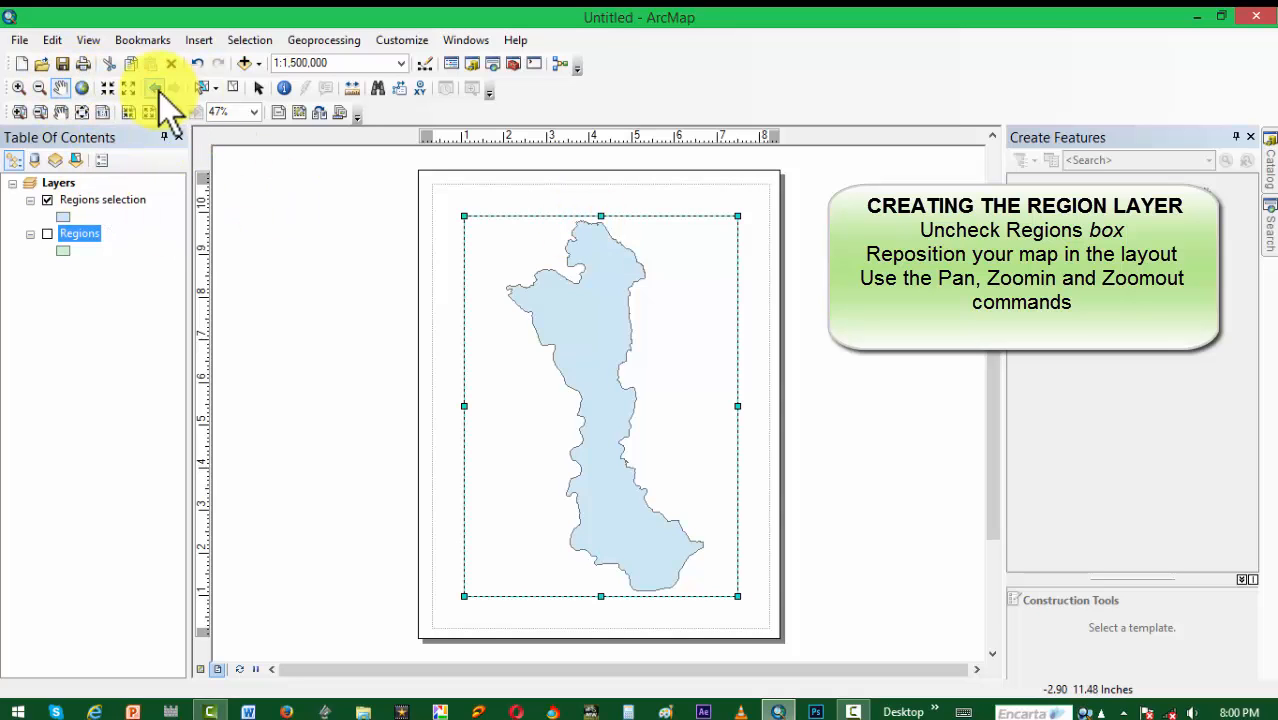
pyautogui.click(259, 88)
pyautogui.moveTo(737, 216); pyautogui.dragTo(744, 205)
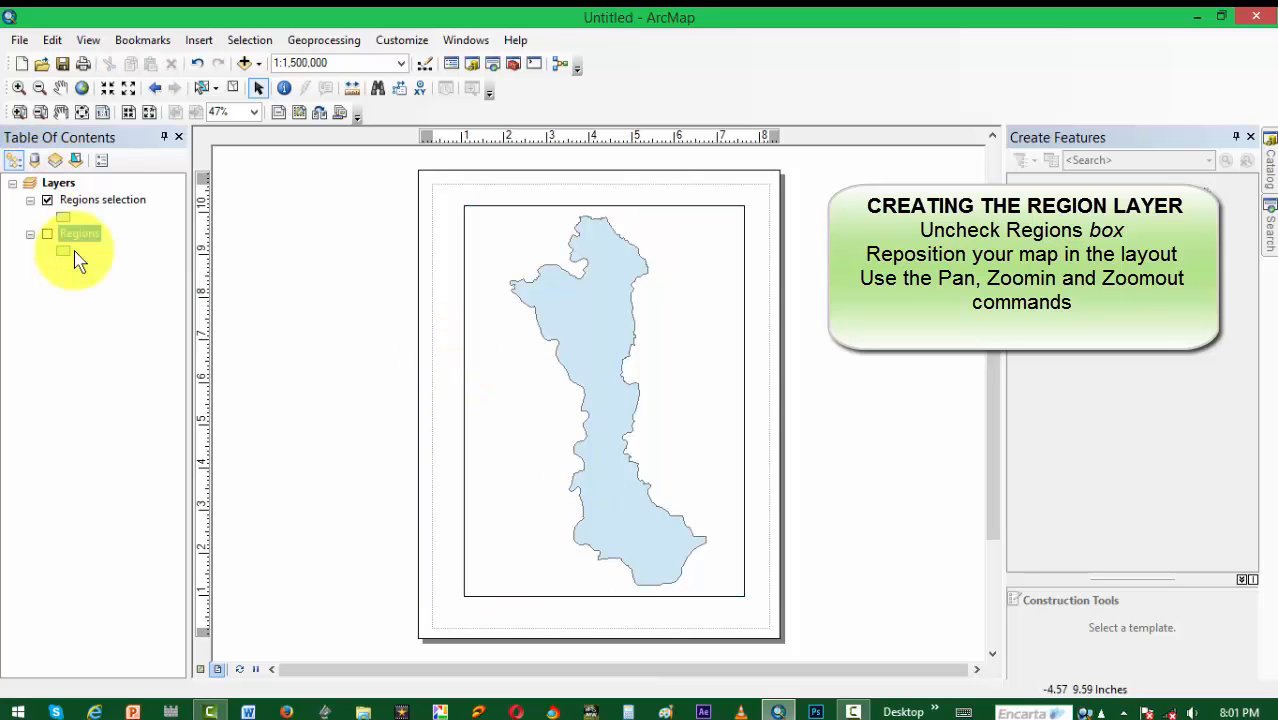
# Step: Add the Districts.shp shapefile to the map and turn on feature labels for the Districts layer
pyautogui.click(244, 63)
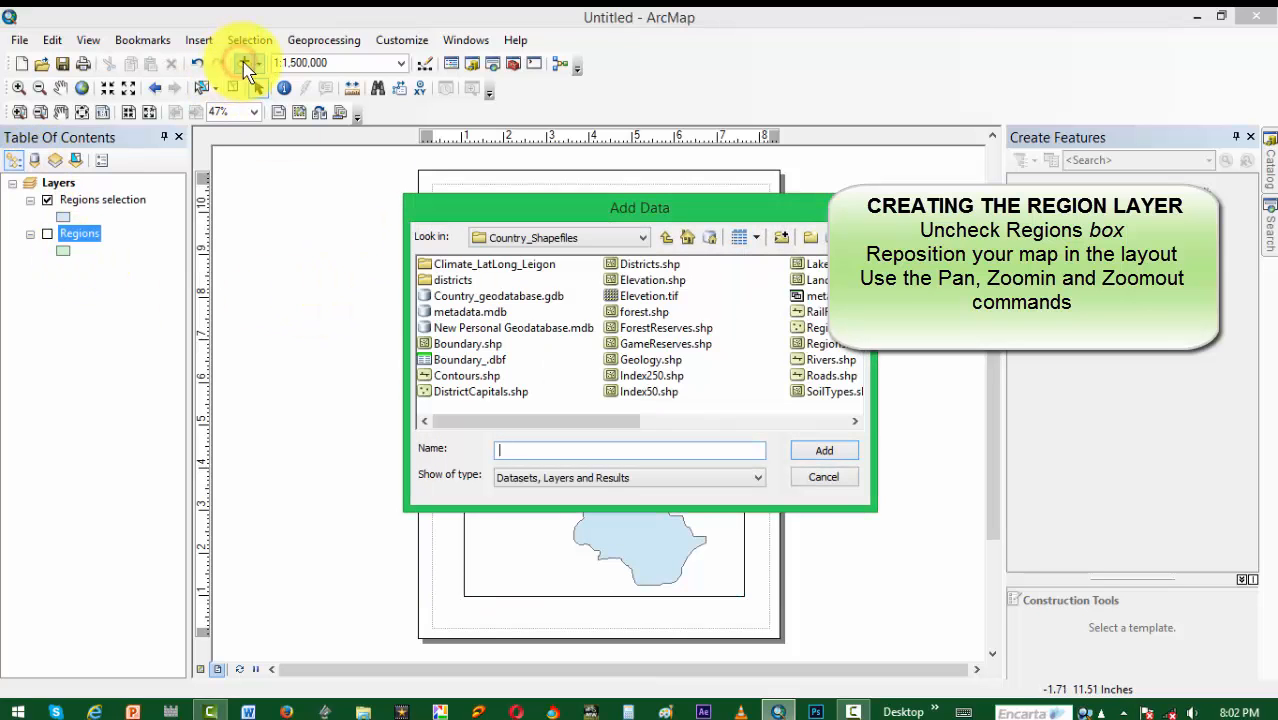
pyautogui.click(650, 264)
pyautogui.click(852, 457)
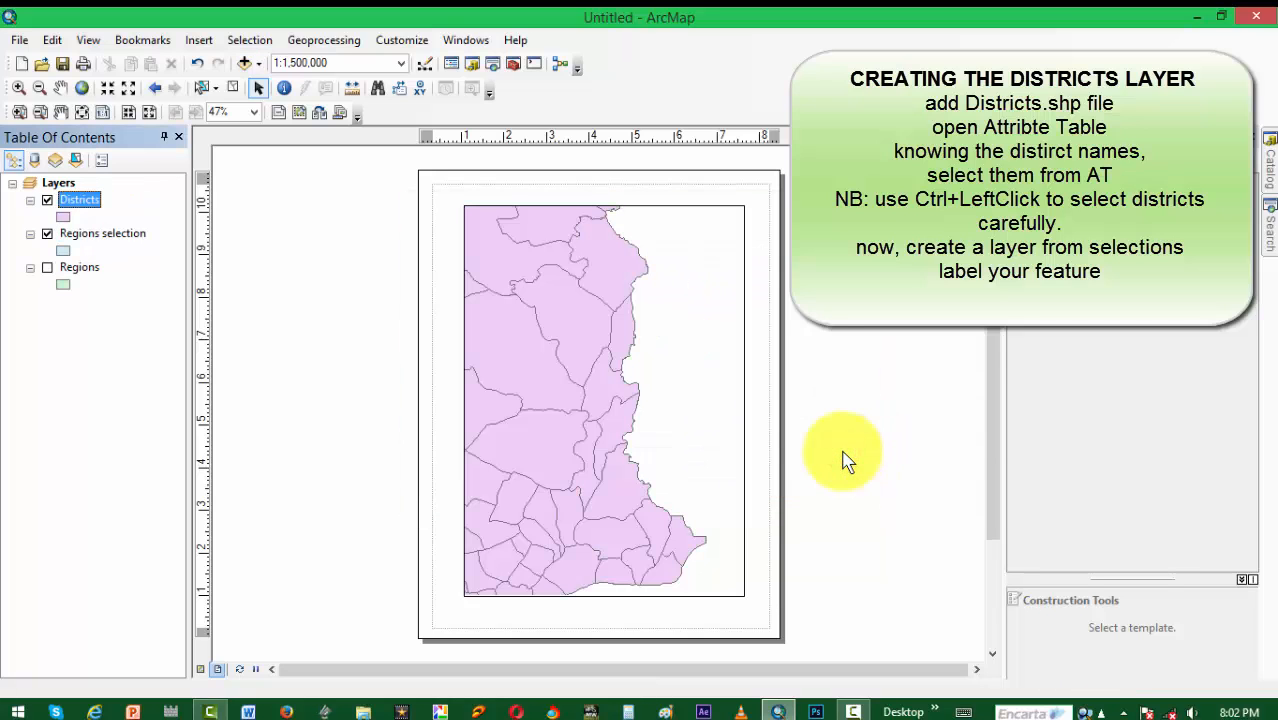
pyautogui.rightClick(69, 207)
pyautogui.click(179, 414)
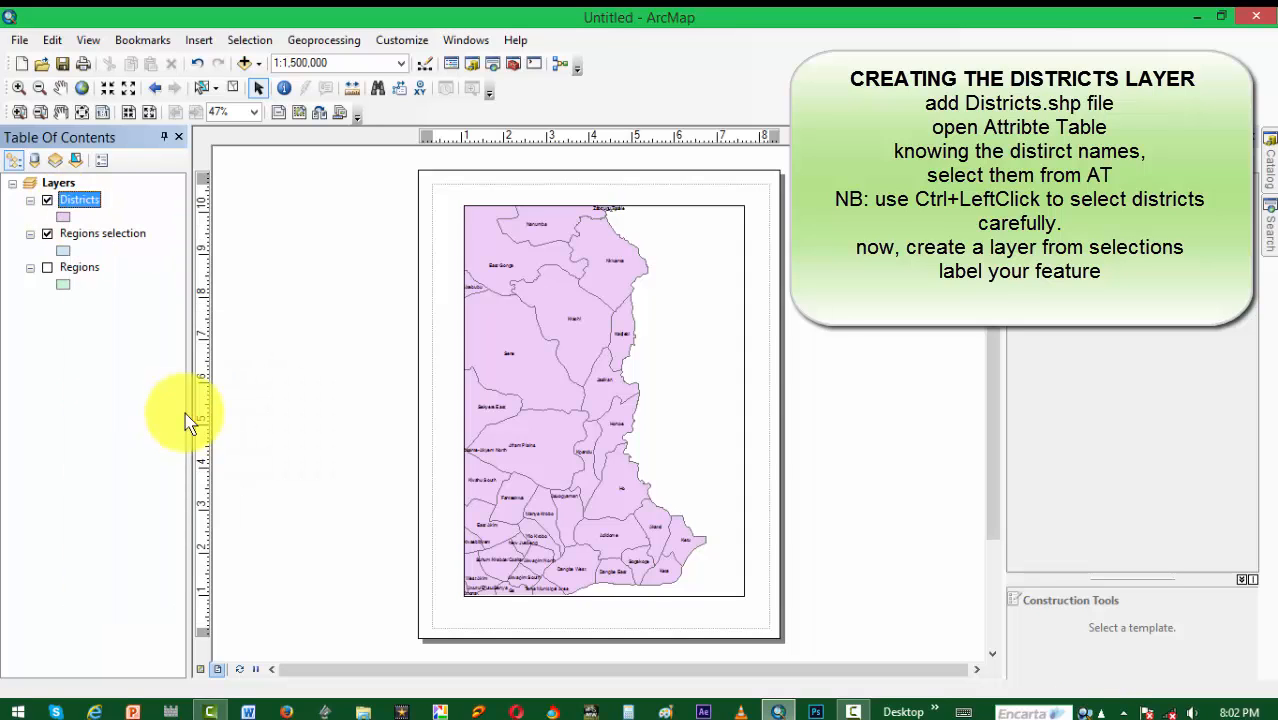
pyautogui.click(47, 200)
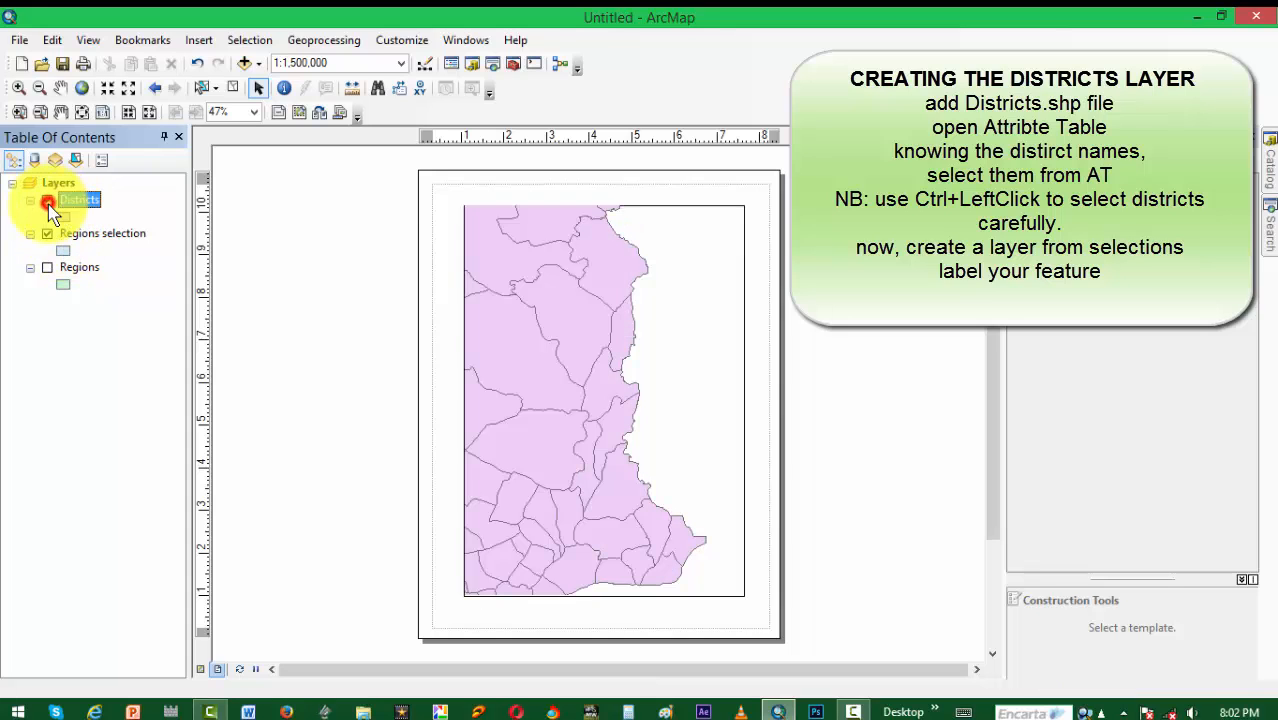
# Step: Open the Districts attribute table as a floating window and sort its records in ascending order by DISTRICT
pyautogui.rightClick(84, 202)
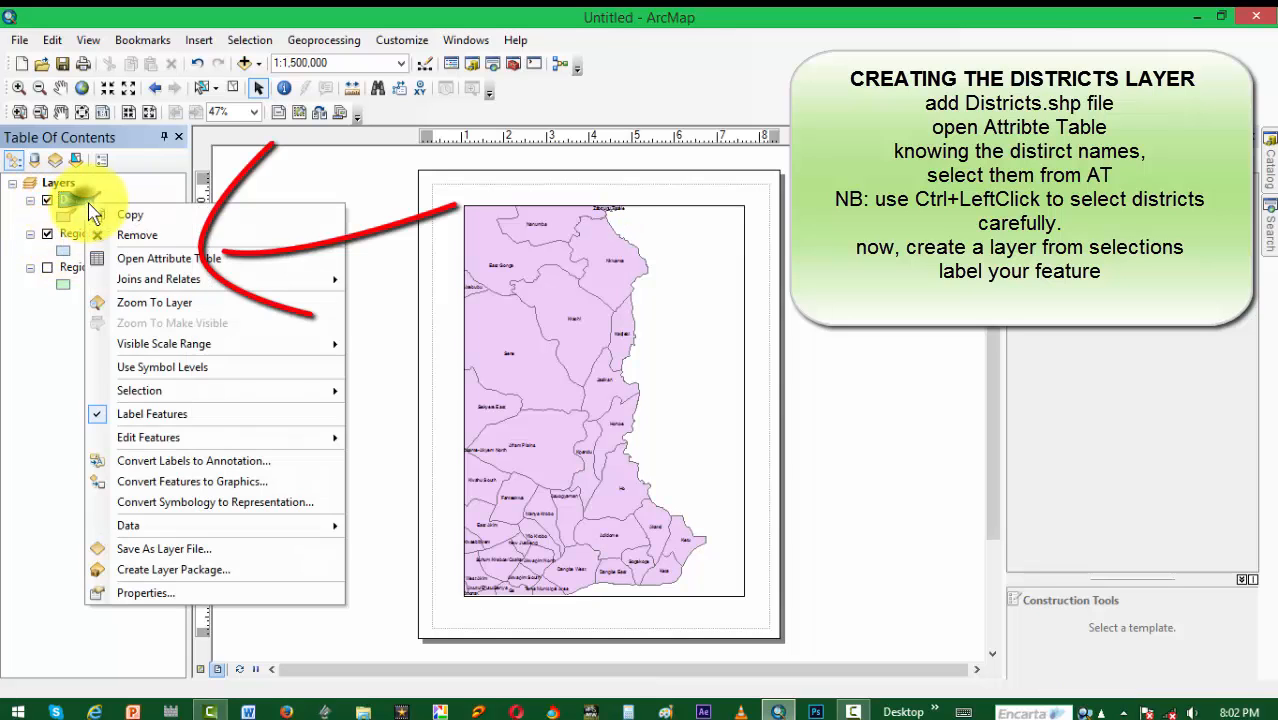
pyautogui.click(158, 260)
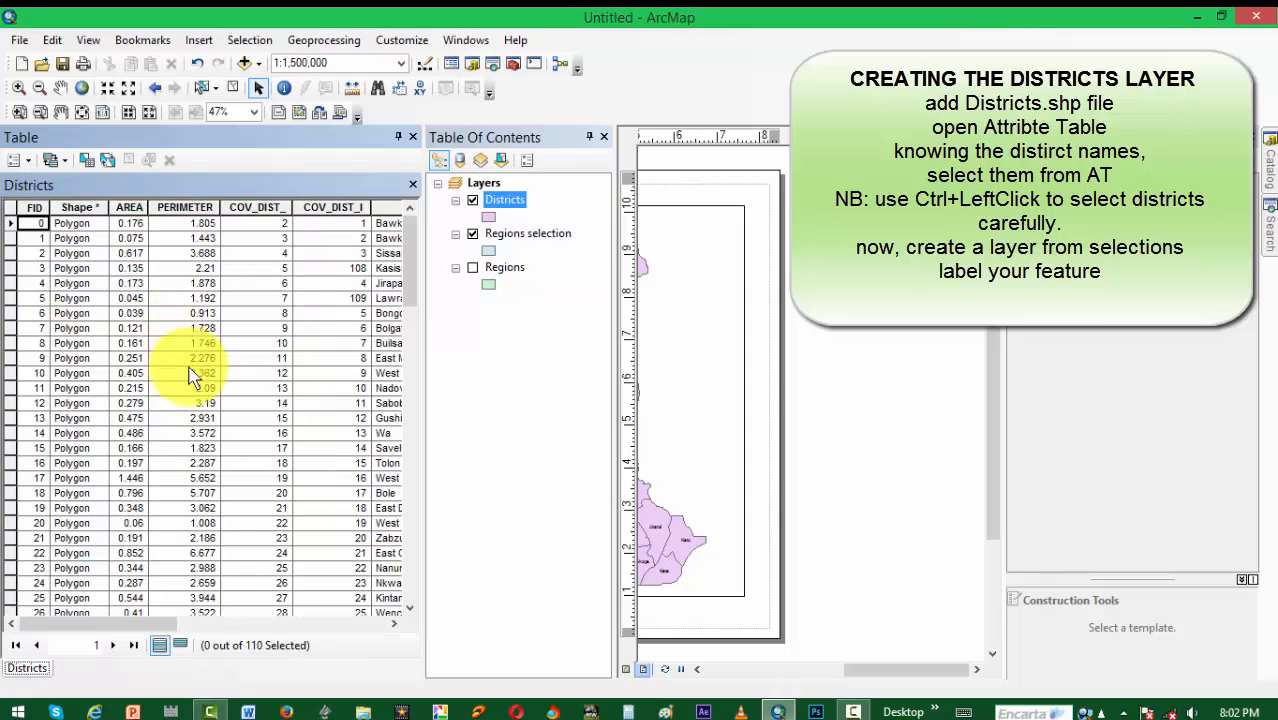
pyautogui.doubleClick(297, 140)
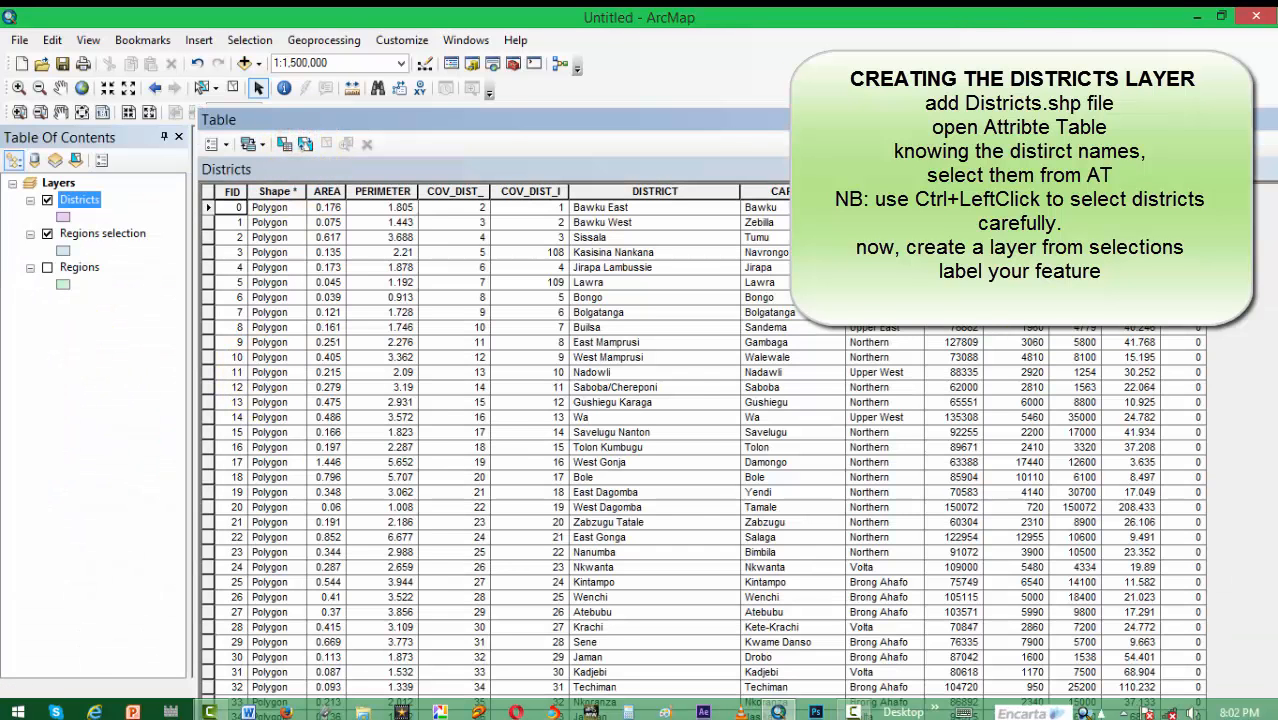
pyautogui.doubleClick(665, 192)
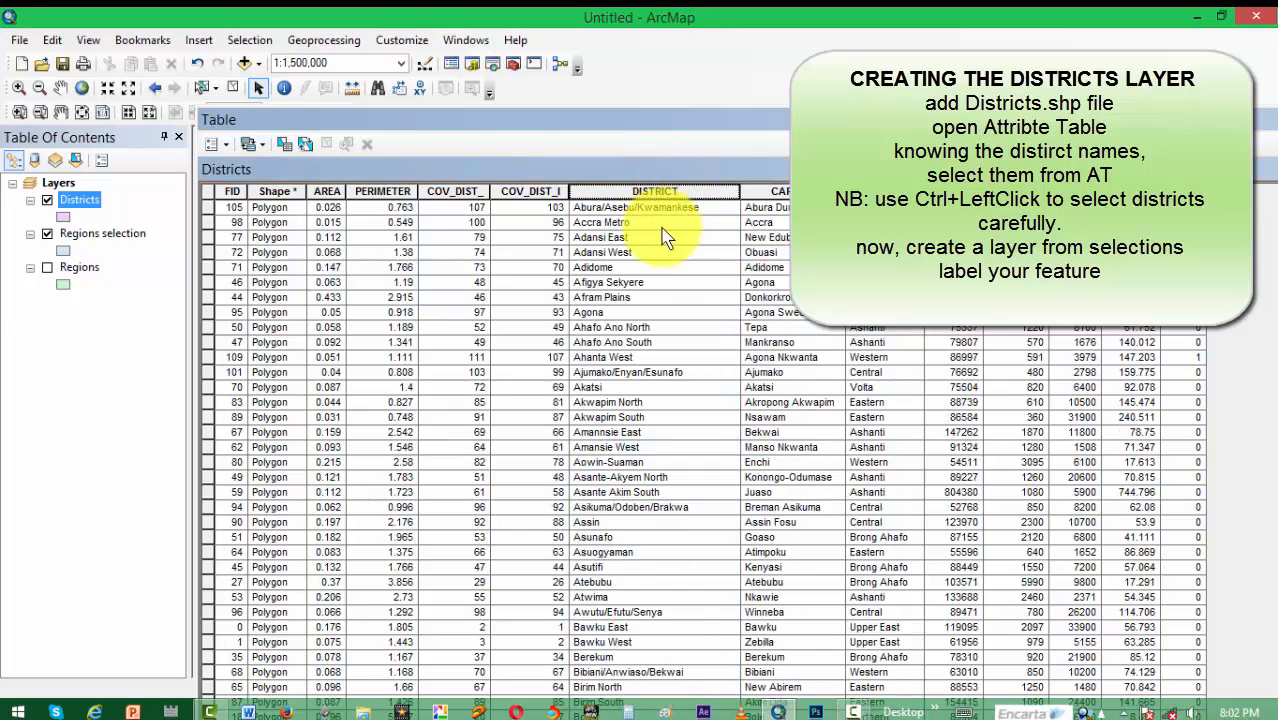
# Step: Select the Adidome and Akatsi records in the Districts attribute table
pyautogui.click(209, 253)
pyautogui.click(211, 267)
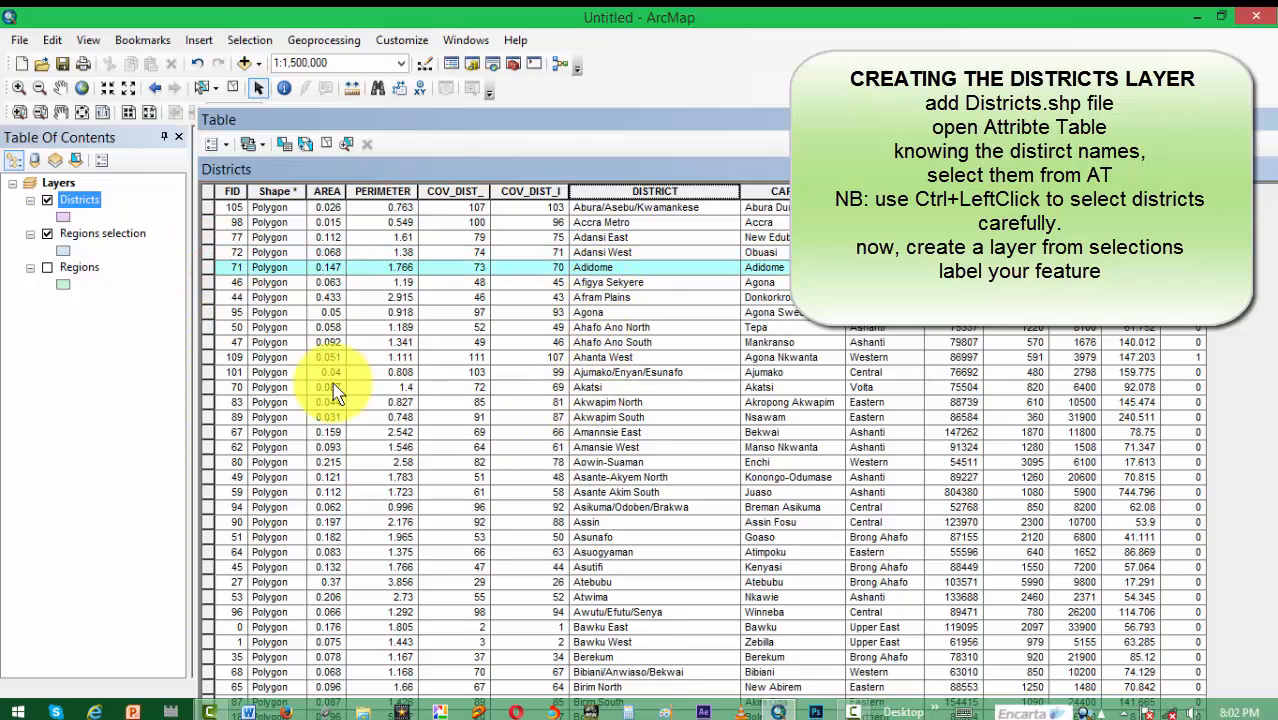
pyautogui.keyDown('ctrl'); pyautogui.click(208, 387); pyautogui.keyUp('ctrl')
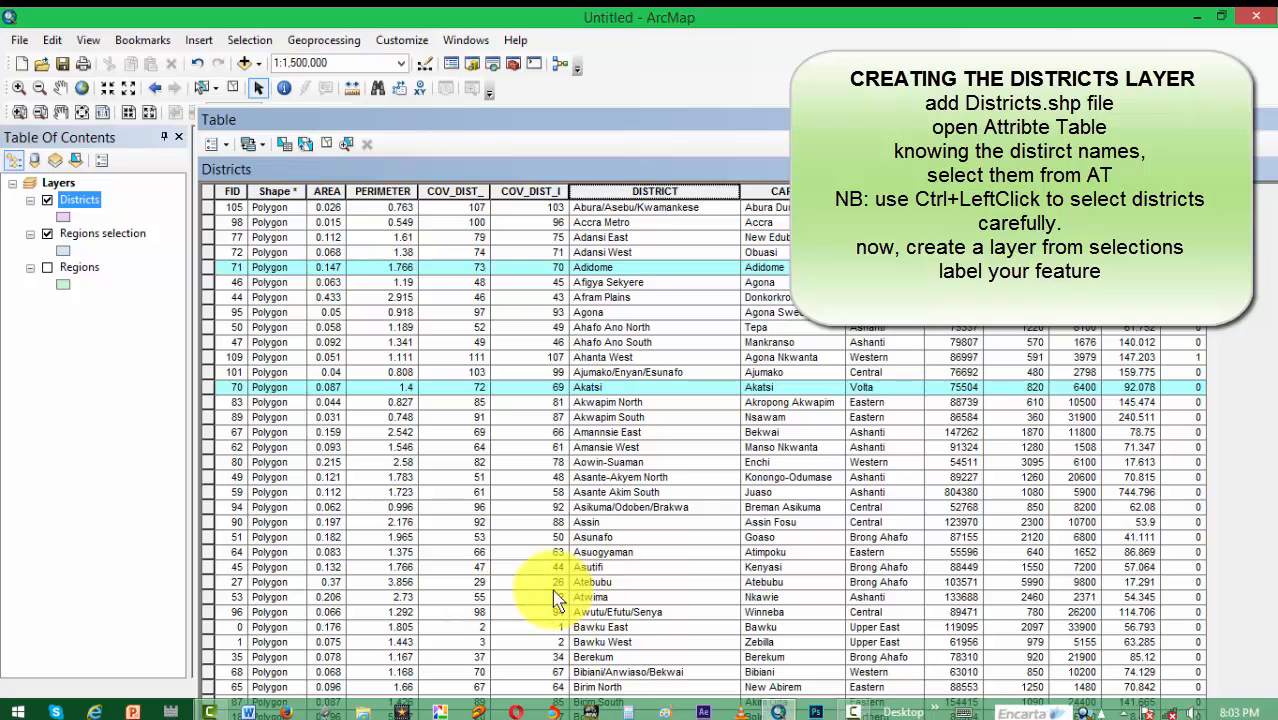
pyautogui.keyDown('ctrl'); pyautogui.click(207, 583); pyautogui.keyUp('ctrl')
pyautogui.keyDown('ctrl'); pyautogui.click(207, 583); pyautogui.keyUp('ctrl')
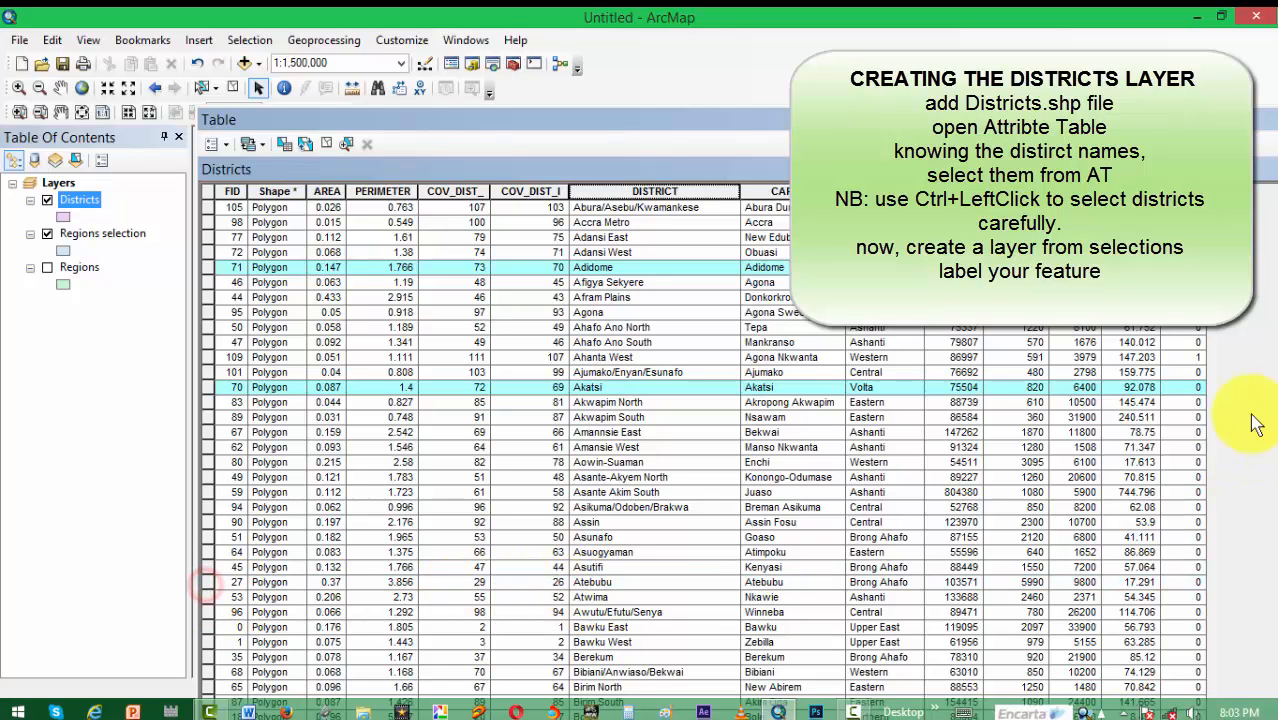
# Step: Add the Ho, Hohoe, Jasikan, Kadjebi, Keta and Ketu district records to the current table selection
pyautogui.scroll(-2, 688, 608)
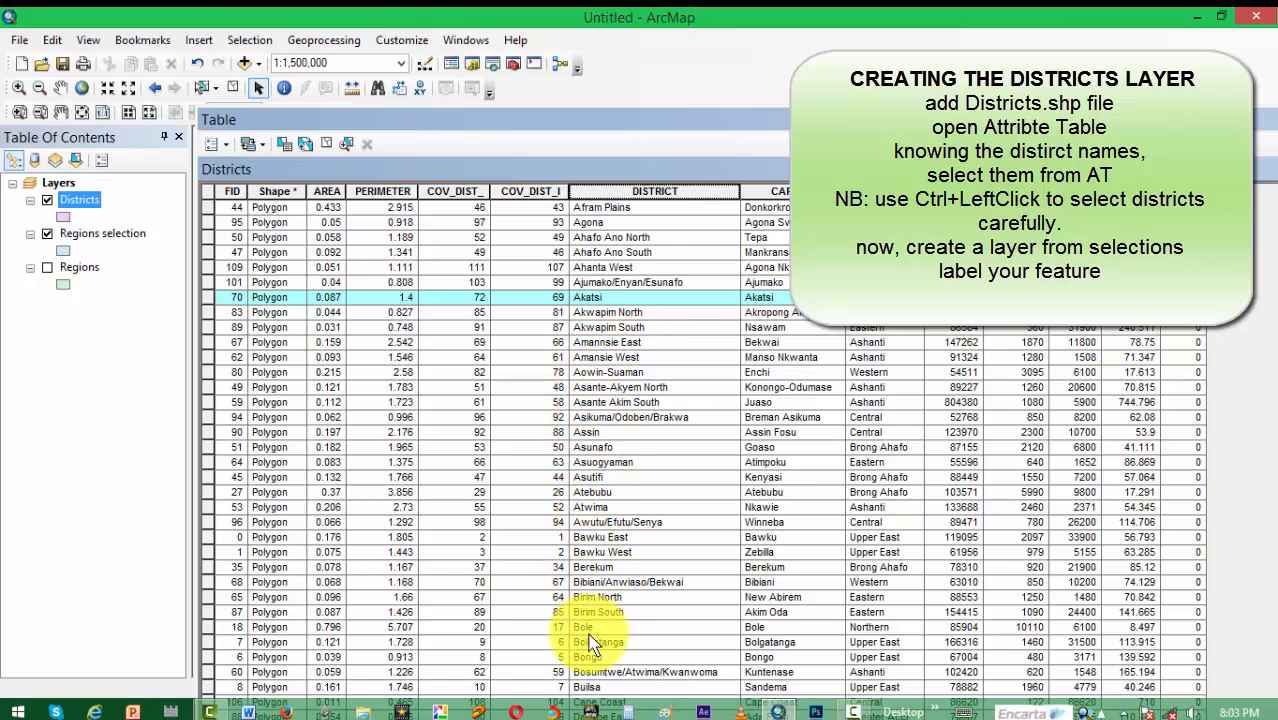
pyautogui.scroll(-2, 596, 636)
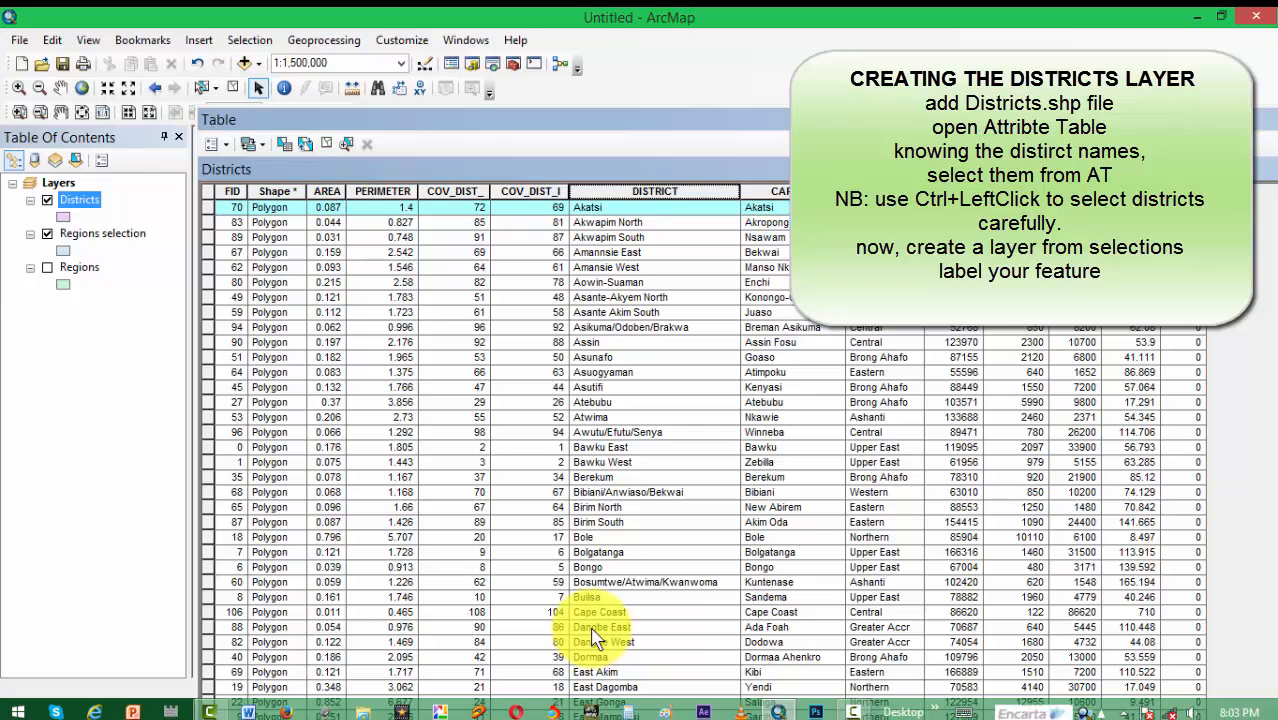
pyautogui.scroll(-3, 596, 636)
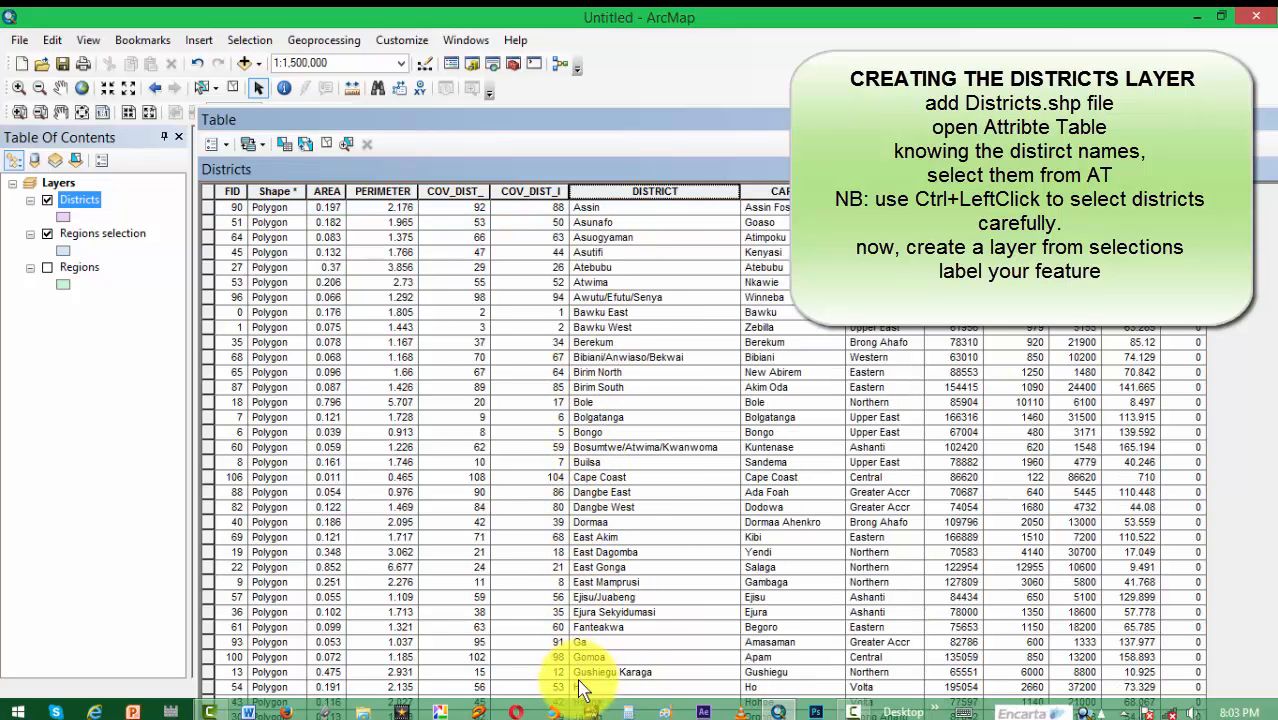
pyautogui.keyDown('ctrl'); pyautogui.click(208, 688); pyautogui.keyUp('ctrl')
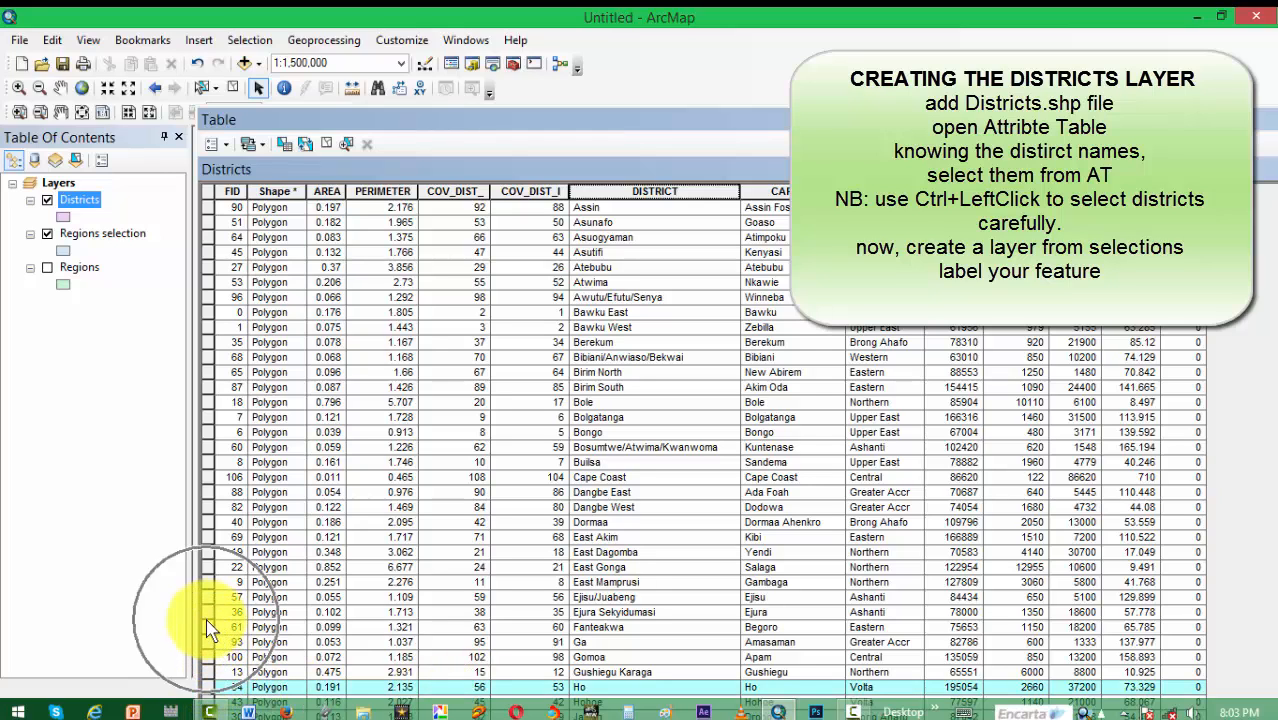
pyautogui.scroll(-7, 258, 593)
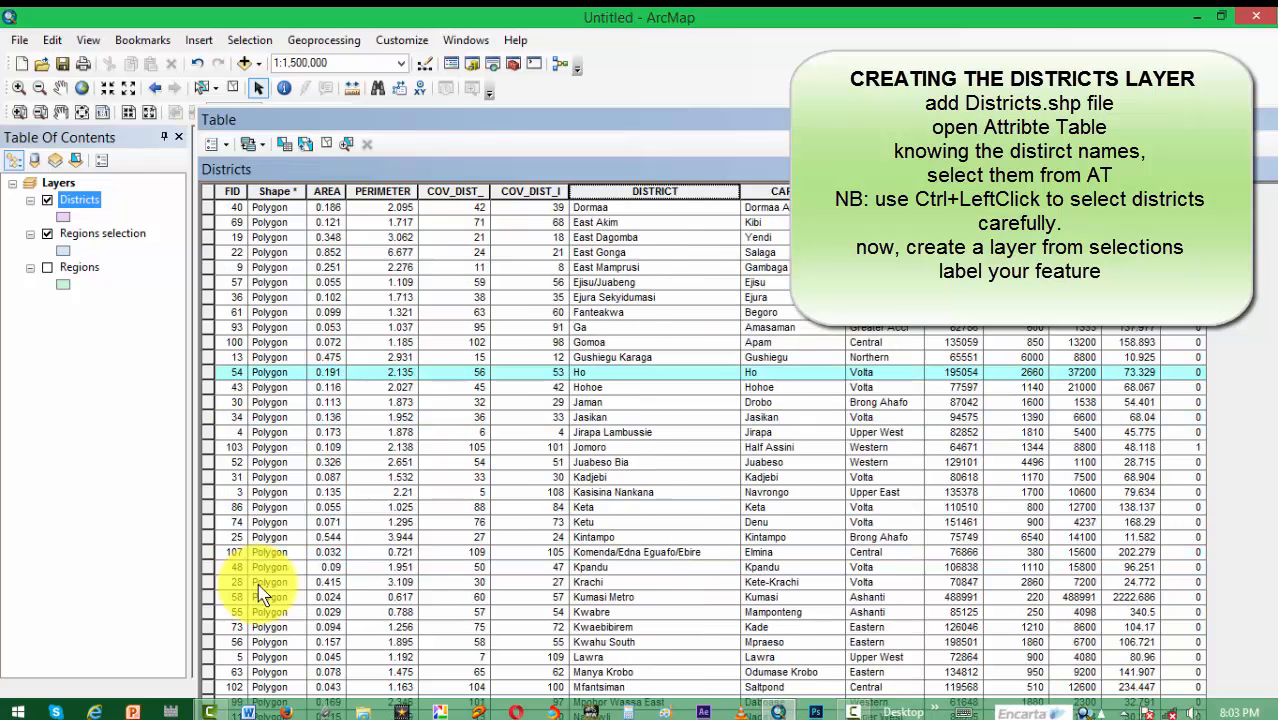
pyautogui.keyDown('ctrl'); pyautogui.click(206, 386); pyautogui.keyUp('ctrl')
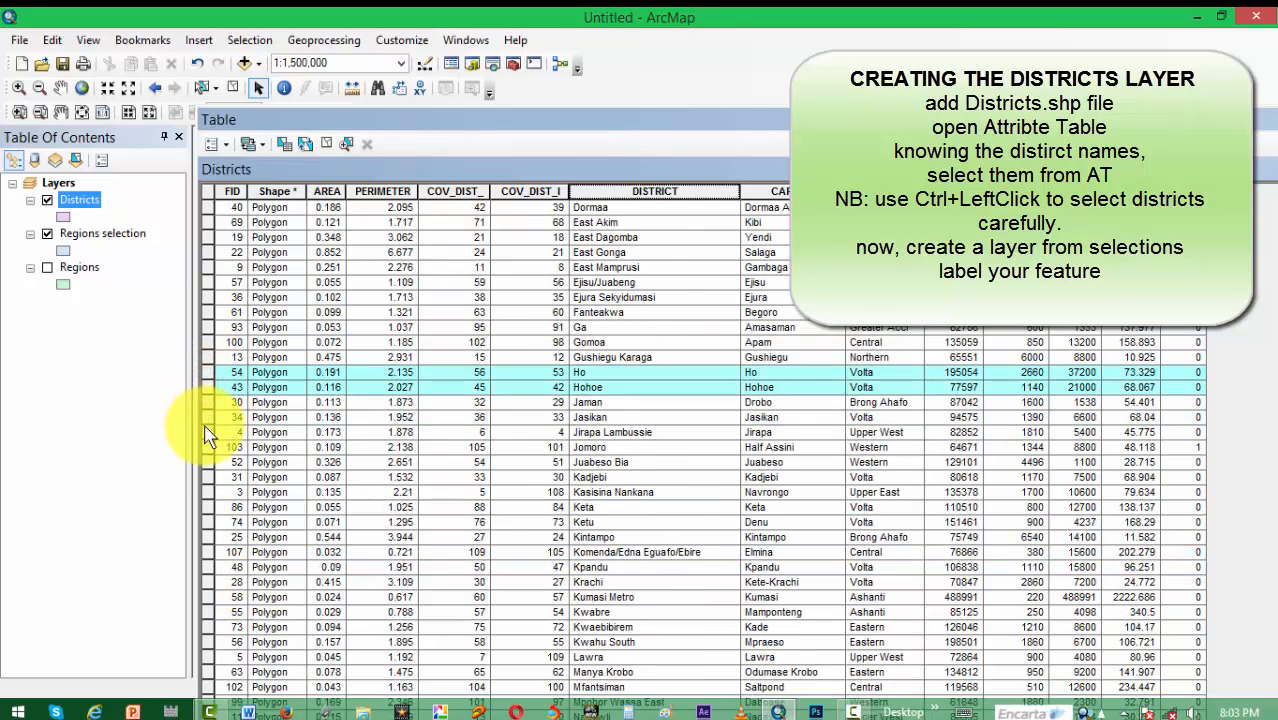
pyautogui.keyDown('ctrl'); pyautogui.click(208, 418); pyautogui.keyUp('ctrl')
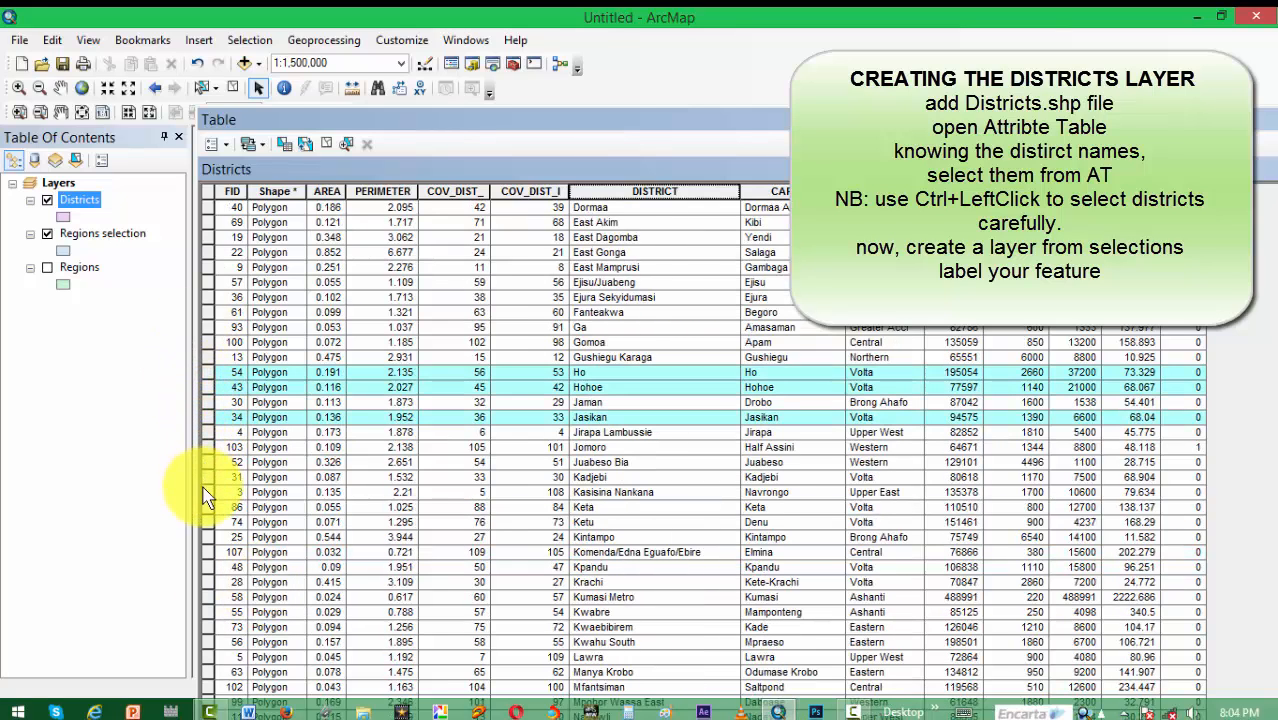
pyautogui.keyDown('ctrl'); pyautogui.click(205, 478); pyautogui.keyUp('ctrl')
pyautogui.keyDown('ctrl'); pyautogui.click(208, 522); pyautogui.keyUp('ctrl')
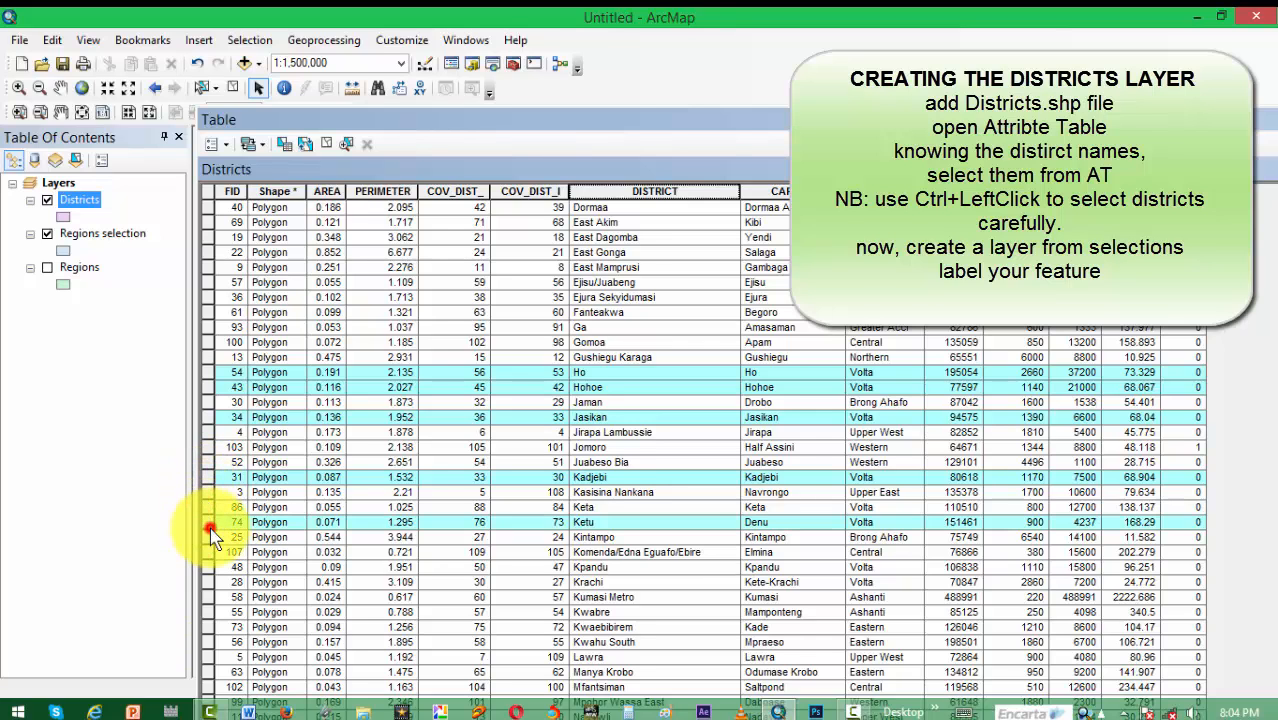
pyautogui.keyDown('ctrl'); pyautogui.click(208, 507); pyautogui.keyUp('ctrl')
# Step: Add the Kpandu and Krachi district records to the table selection
pyautogui.scroll(-4, 220, 514)
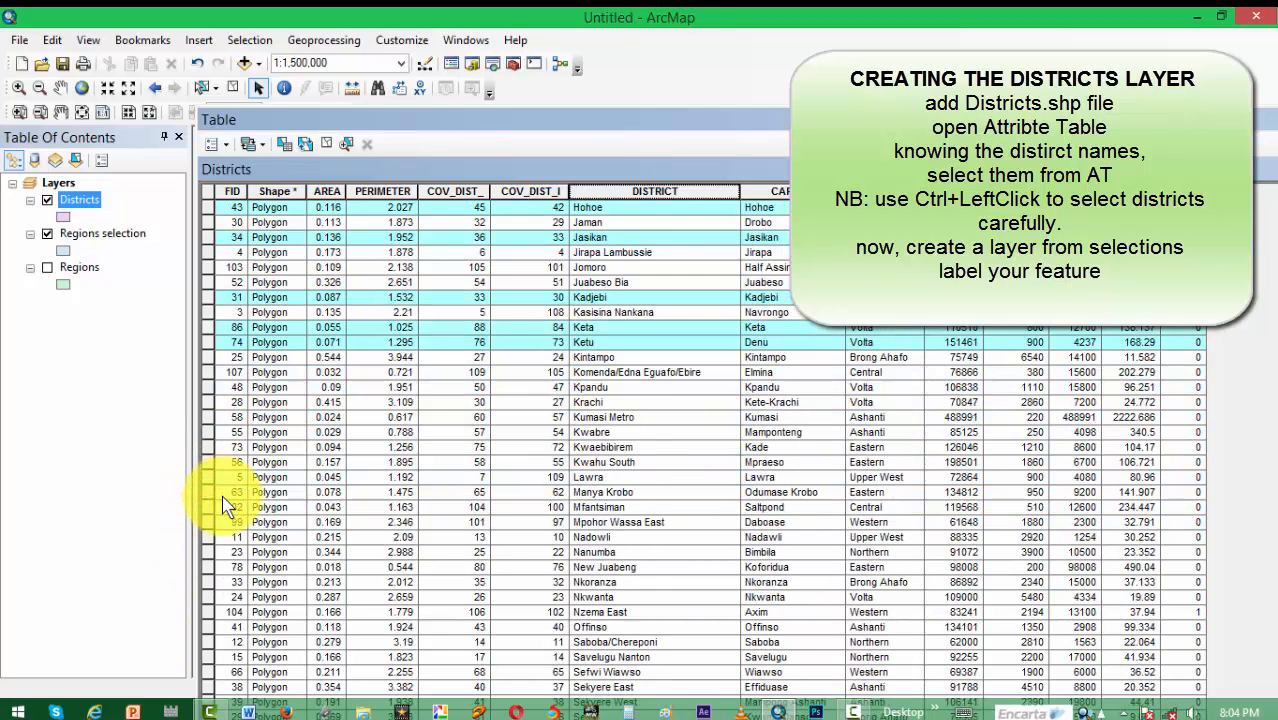
pyautogui.scroll(-2, 230, 488)
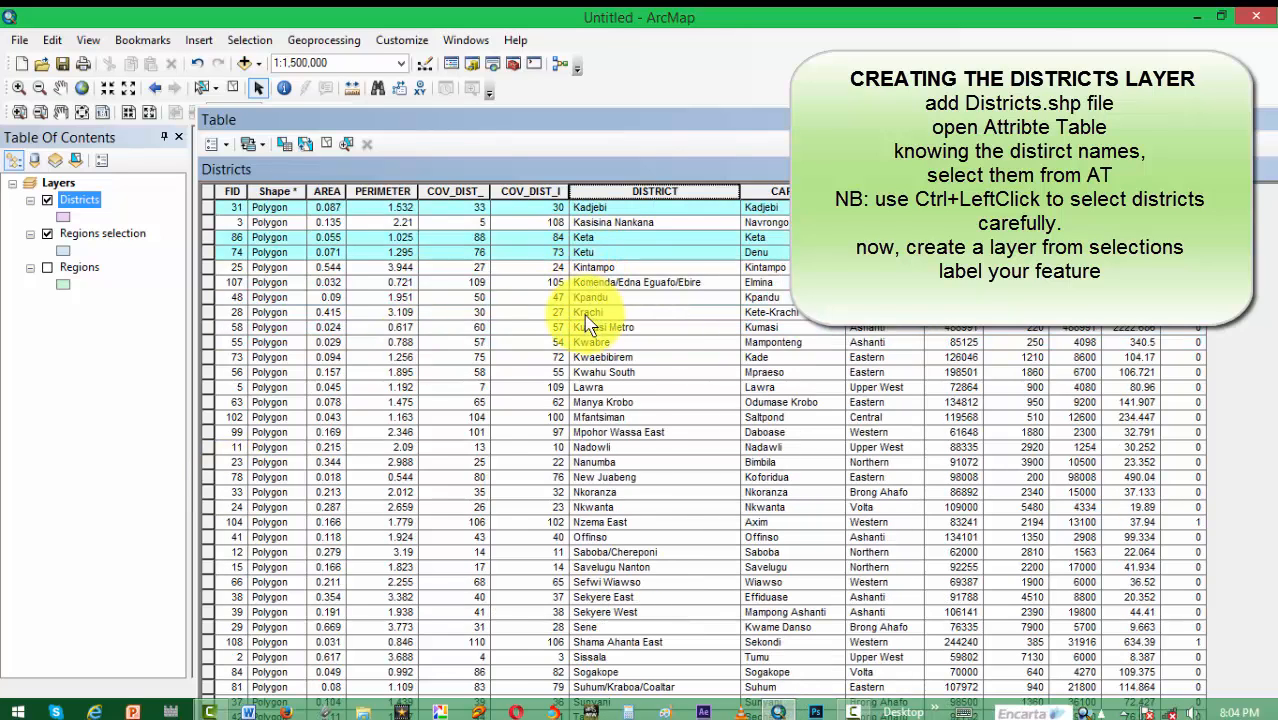
pyautogui.keyDown('ctrl'); pyautogui.click(207, 297); pyautogui.keyUp('ctrl')
pyautogui.keyDown('ctrl'); pyautogui.click(207, 312); pyautogui.keyUp('ctrl')
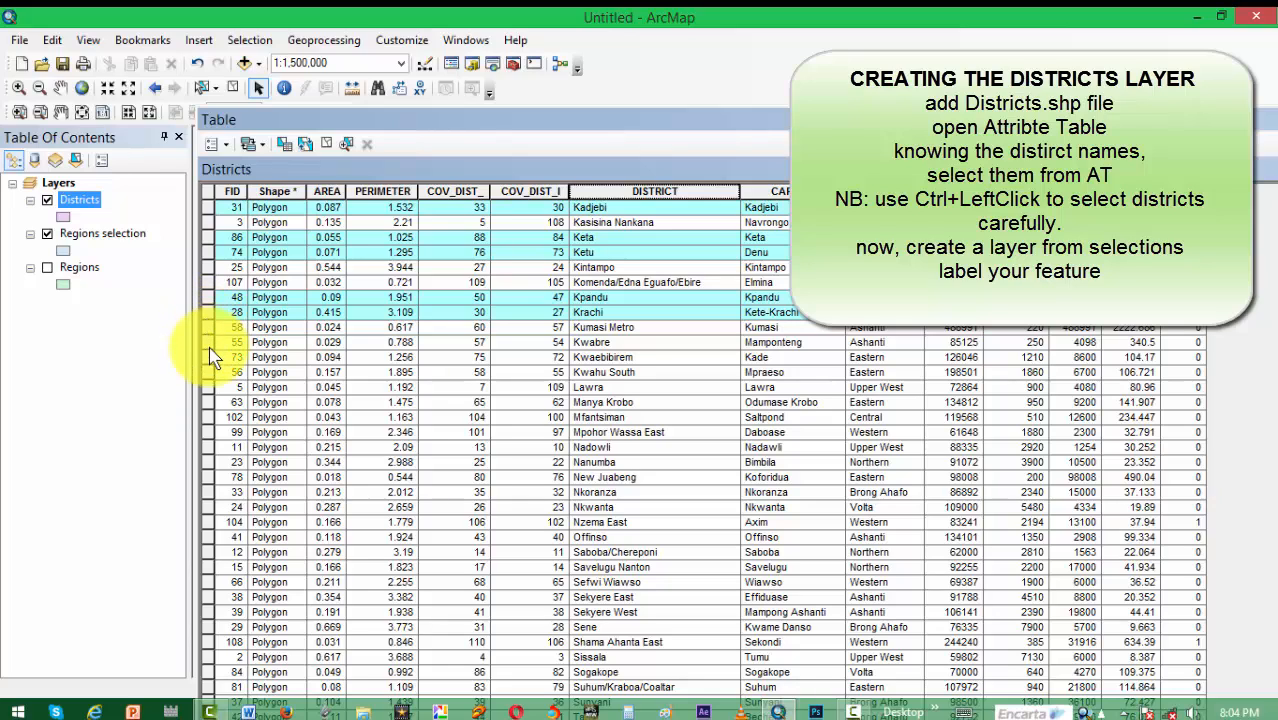
pyautogui.keyDown('ctrl'); pyautogui.click(207, 387); pyautogui.keyUp('ctrl')
pyautogui.keyDown('ctrl'); pyautogui.click(206, 388); pyautogui.keyUp('ctrl')
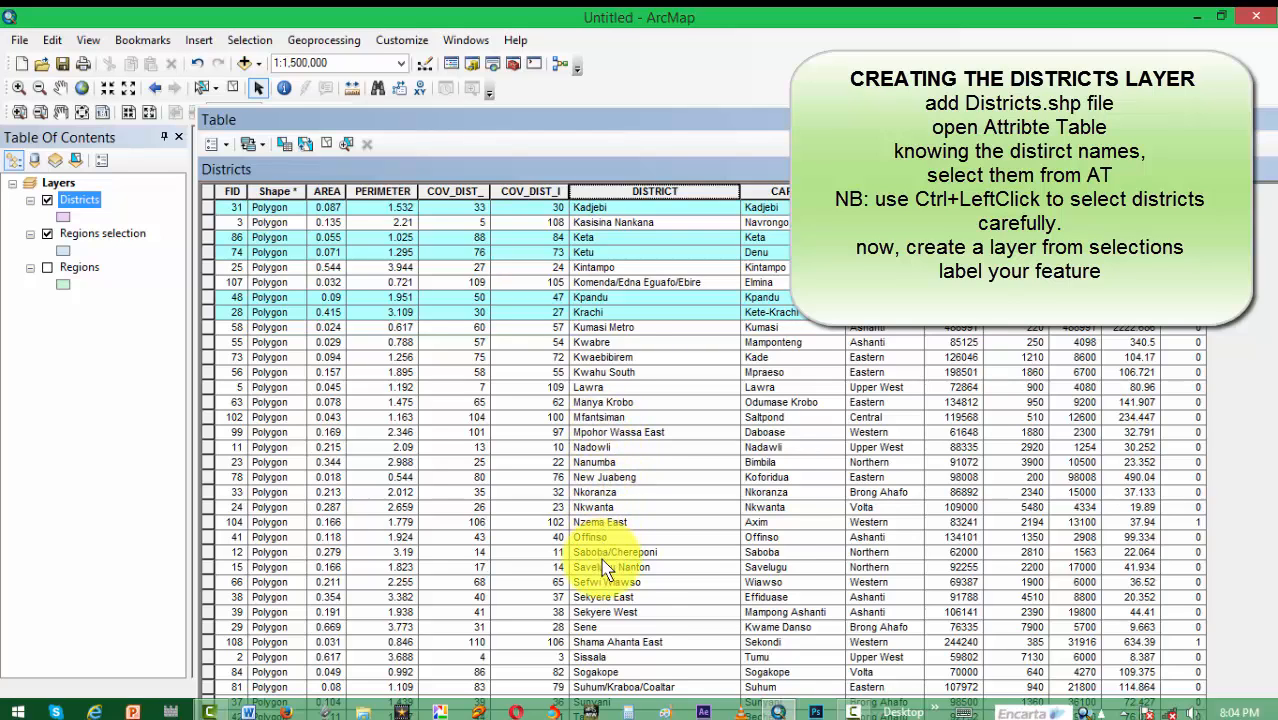
# Step: Add the Nkwanta and Sogakope district records to the table selection, leaving Offinso unselected, and review the selected rows
pyautogui.scroll(-2, 607, 567)
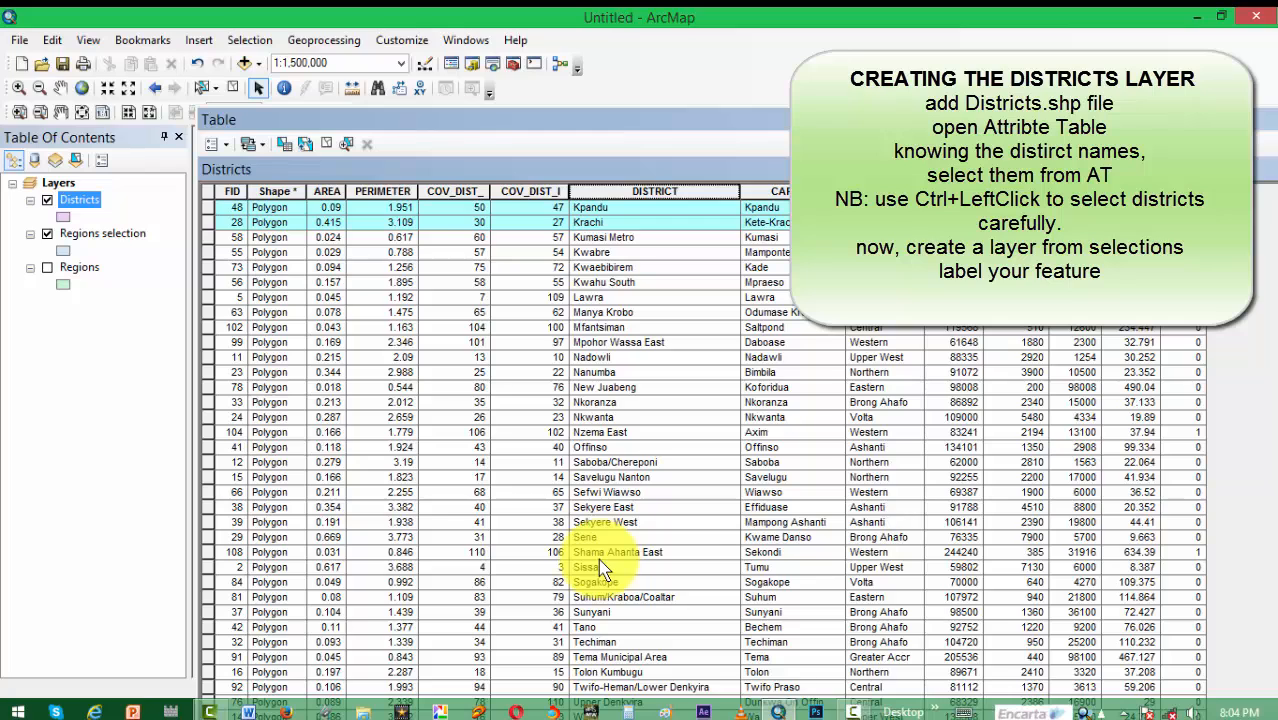
pyautogui.scroll(-1, 598, 567)
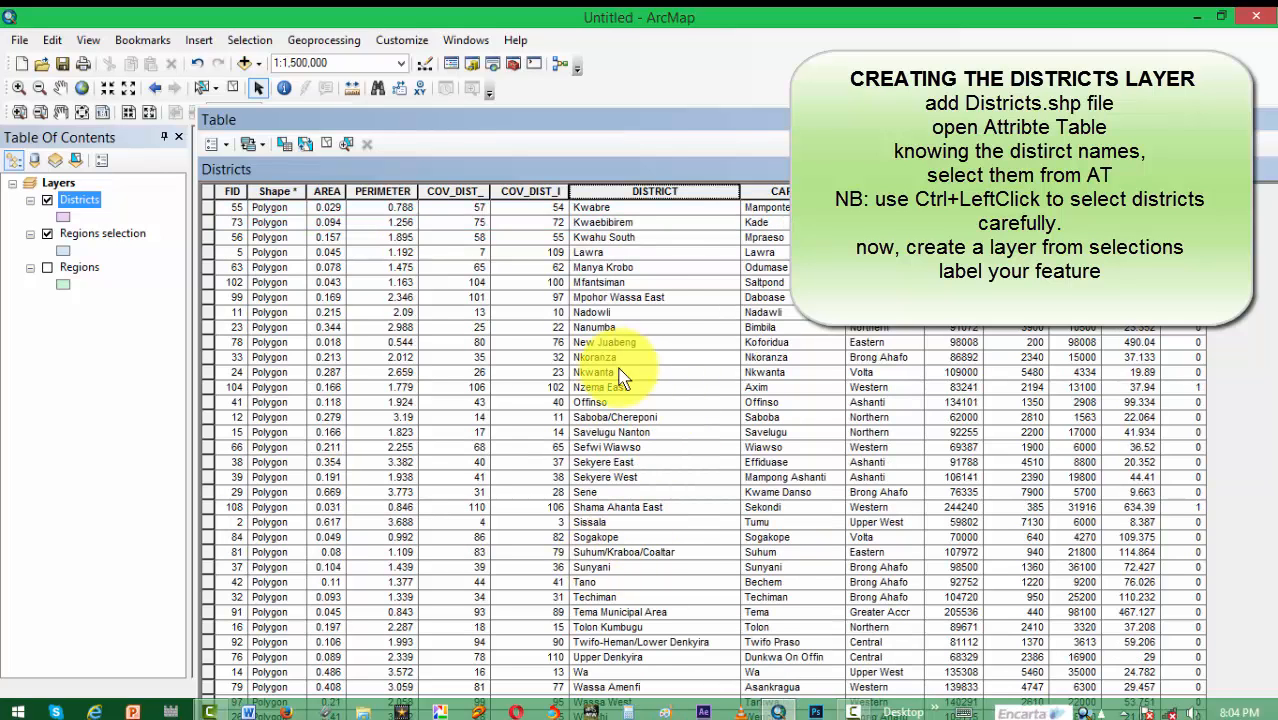
pyautogui.keyDown('ctrl'); pyautogui.click(209, 404); pyautogui.keyUp('ctrl')
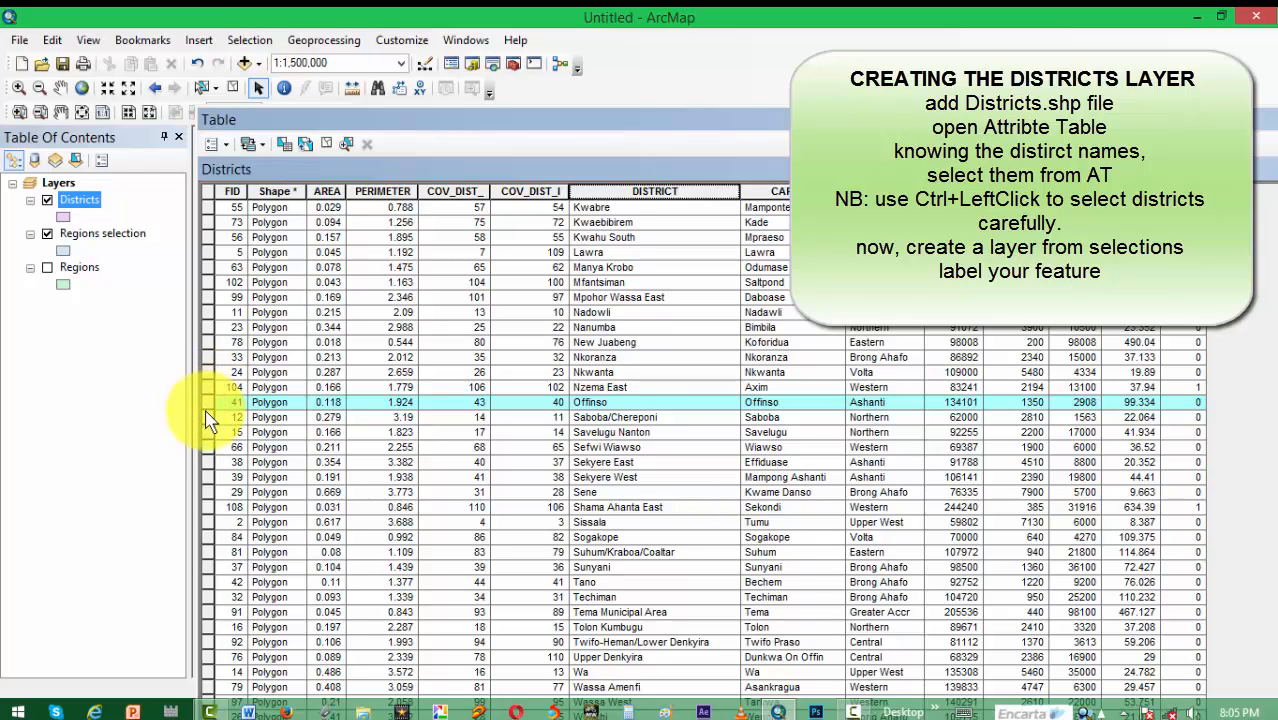
pyautogui.keyDown('ctrl'); pyautogui.click(206, 411); pyautogui.keyUp('ctrl')
pyautogui.keyDown('ctrl'); pyautogui.click(206, 404); pyautogui.keyUp('ctrl')
pyautogui.keyDown('ctrl'); pyautogui.click(206, 412); pyautogui.keyUp('ctrl')
pyautogui.keyDown('ctrl'); pyautogui.click(205, 372); pyautogui.keyUp('ctrl')
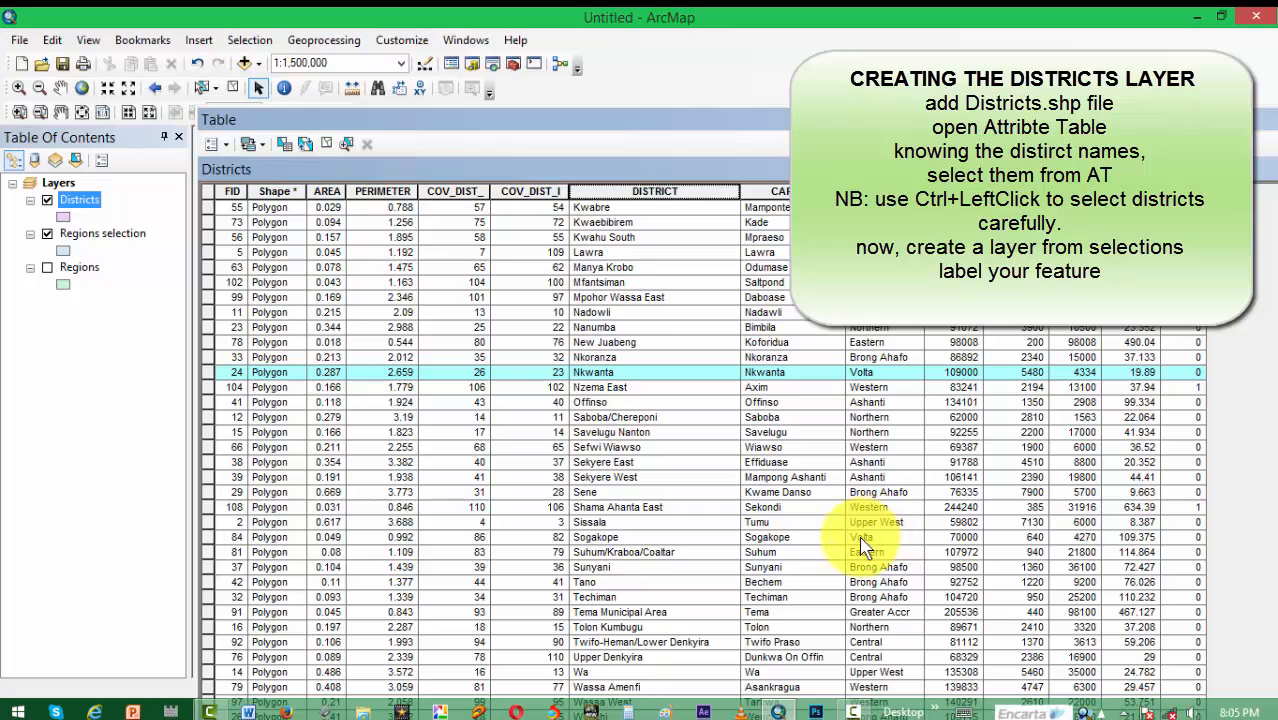
pyautogui.keyDown('ctrl'); pyautogui.click(207, 537); pyautogui.keyUp('ctrl')
pyautogui.scroll(-1, 898, 540)
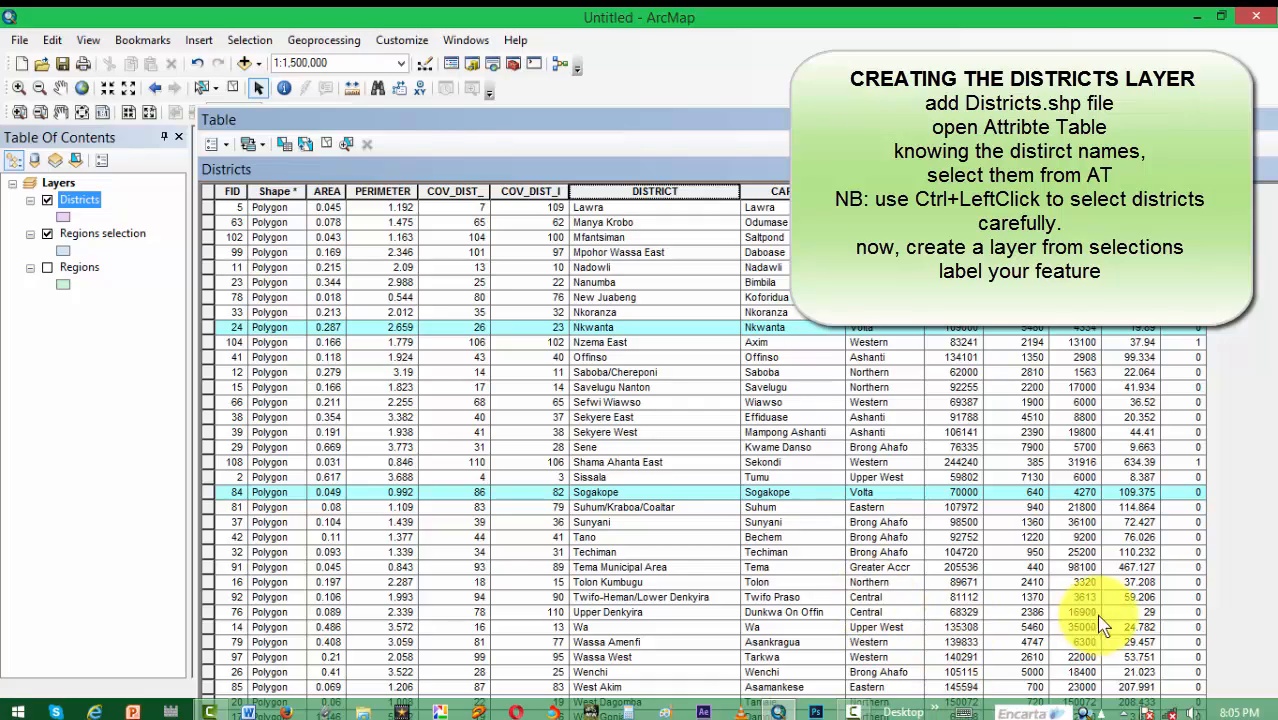
pyautogui.scroll(15, 790, 355)
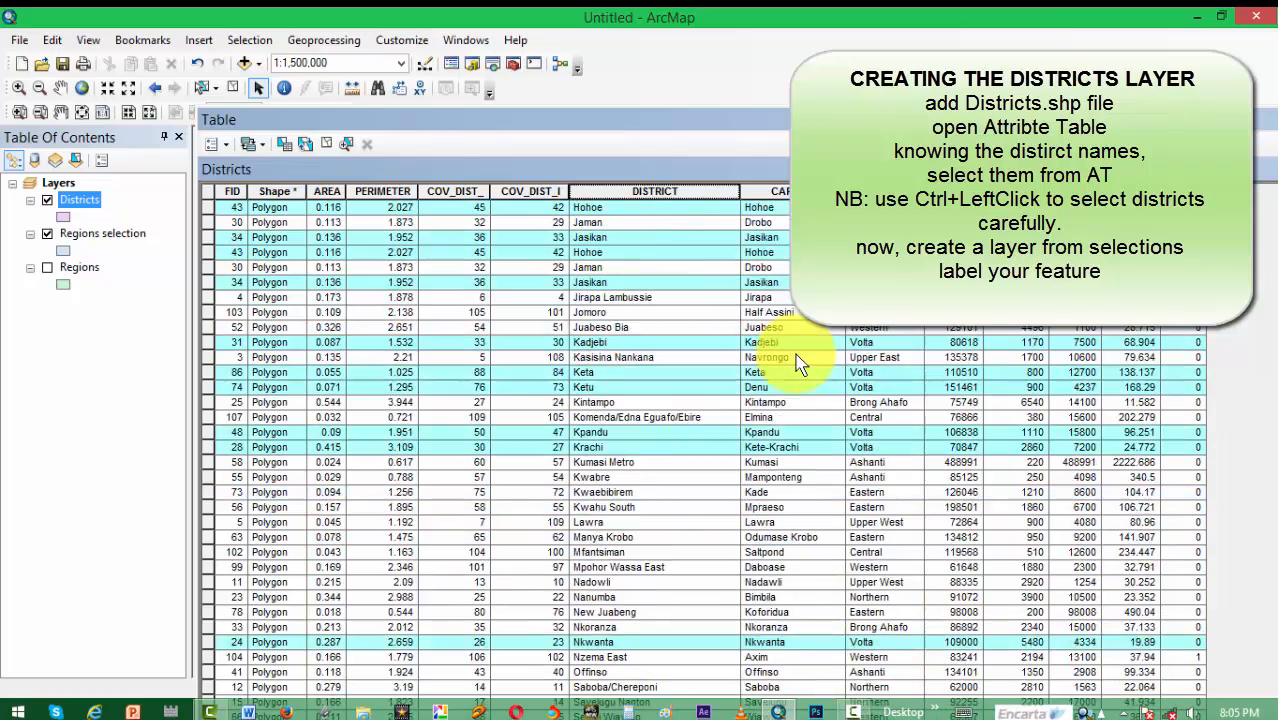
pyautogui.scroll(-5, 945, 575)
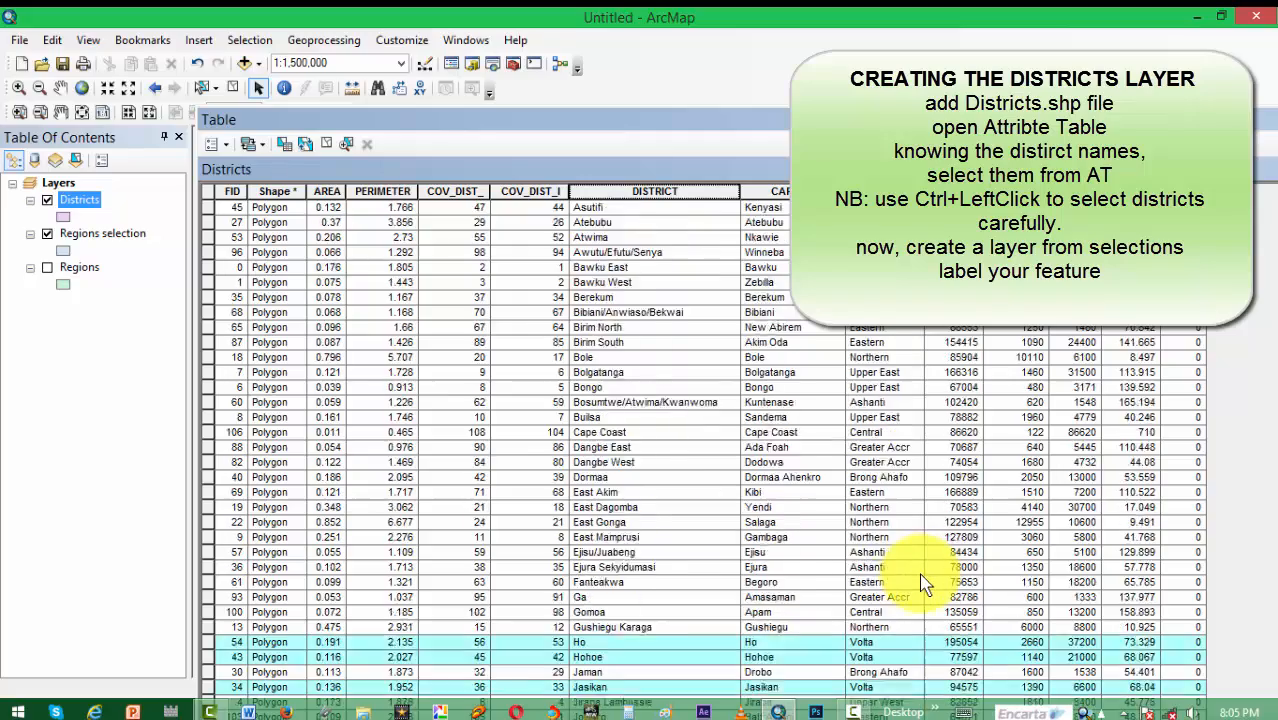
pyautogui.scroll(3, 925, 585)
pyautogui.scroll(8, 925, 585)
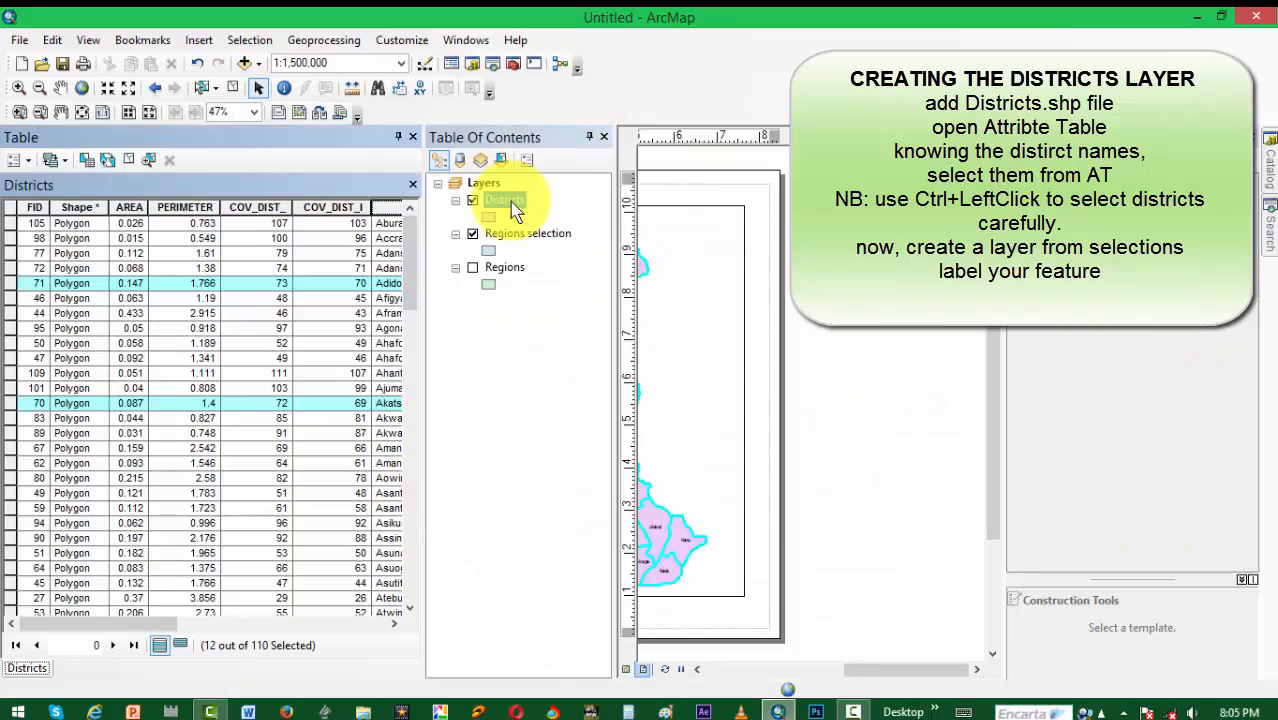
# Step: Create a new layer from the selected Districts features, hide the original Districts layer and close its attribute table
pyautogui.rightClick(507, 200)
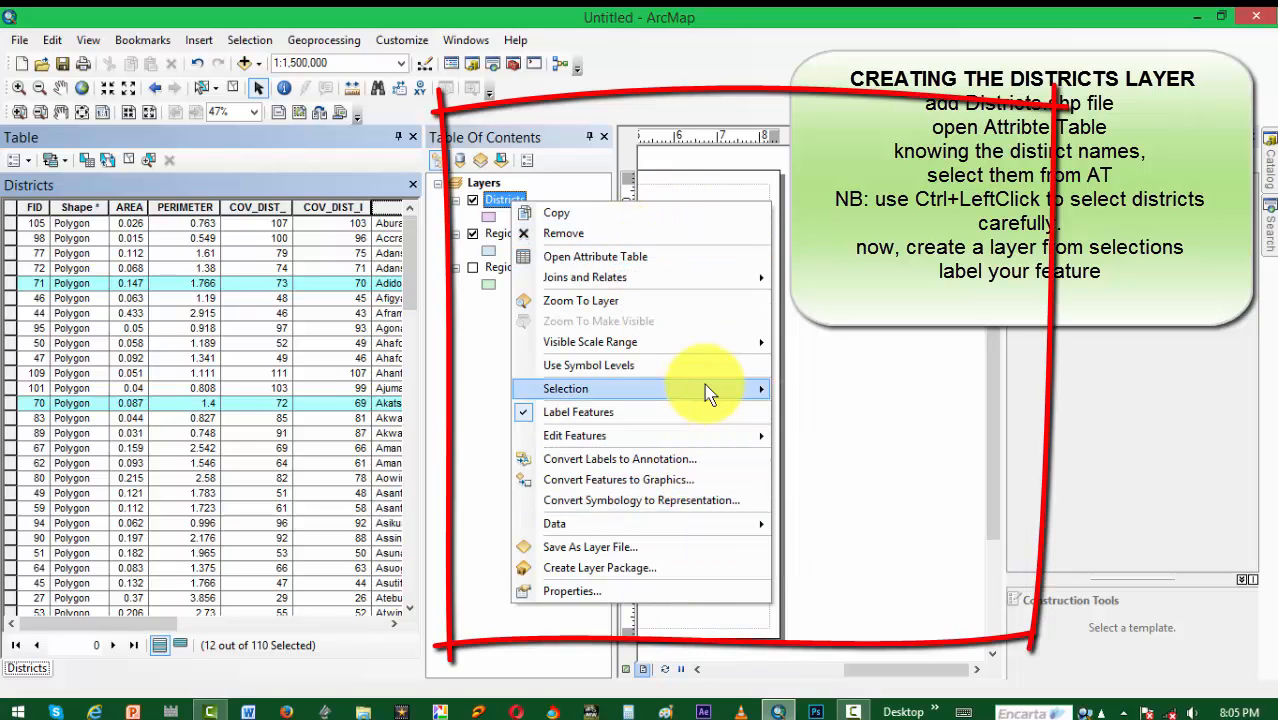
pyautogui.moveTo(708, 390)
pyautogui.click(847, 566)
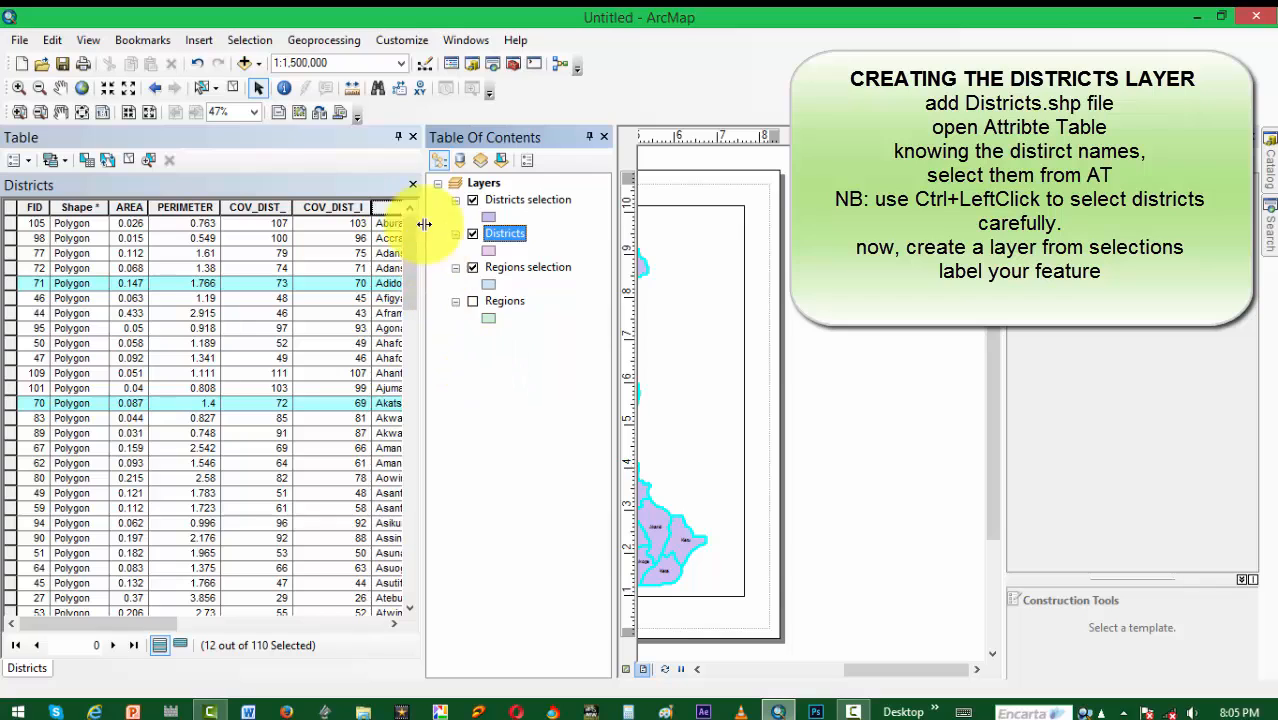
pyautogui.click(471, 234)
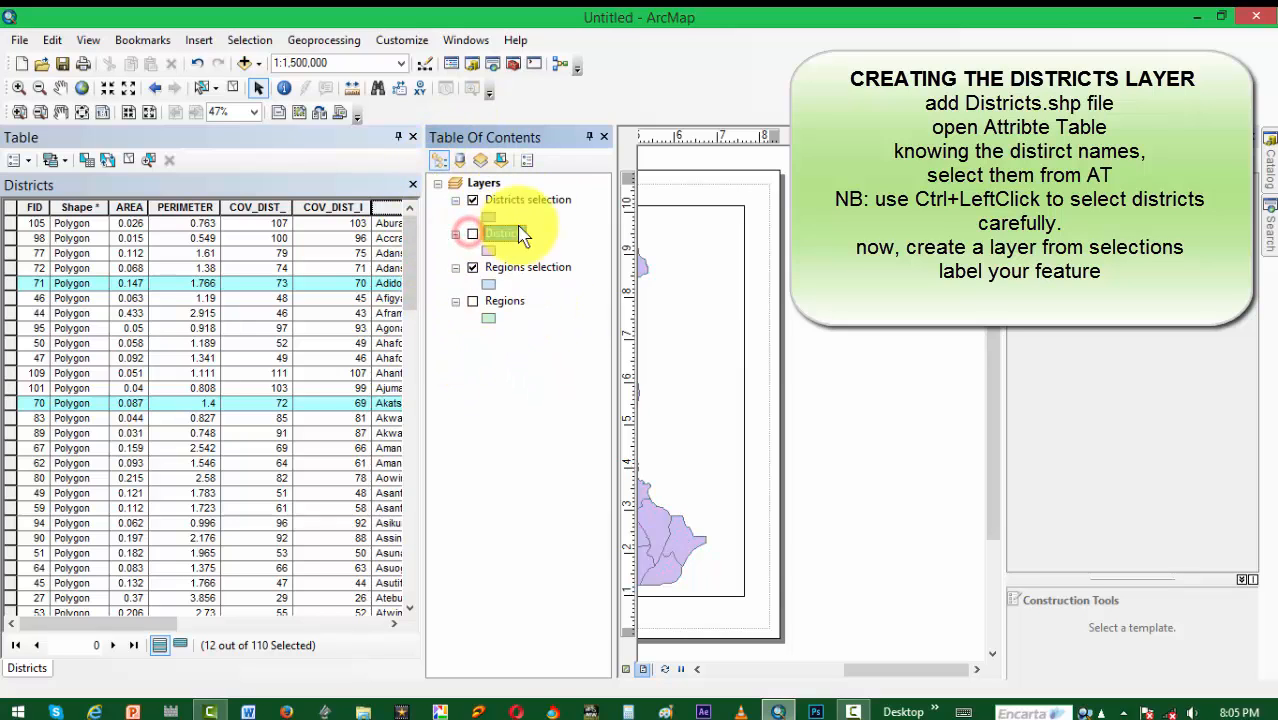
pyautogui.click(414, 141)
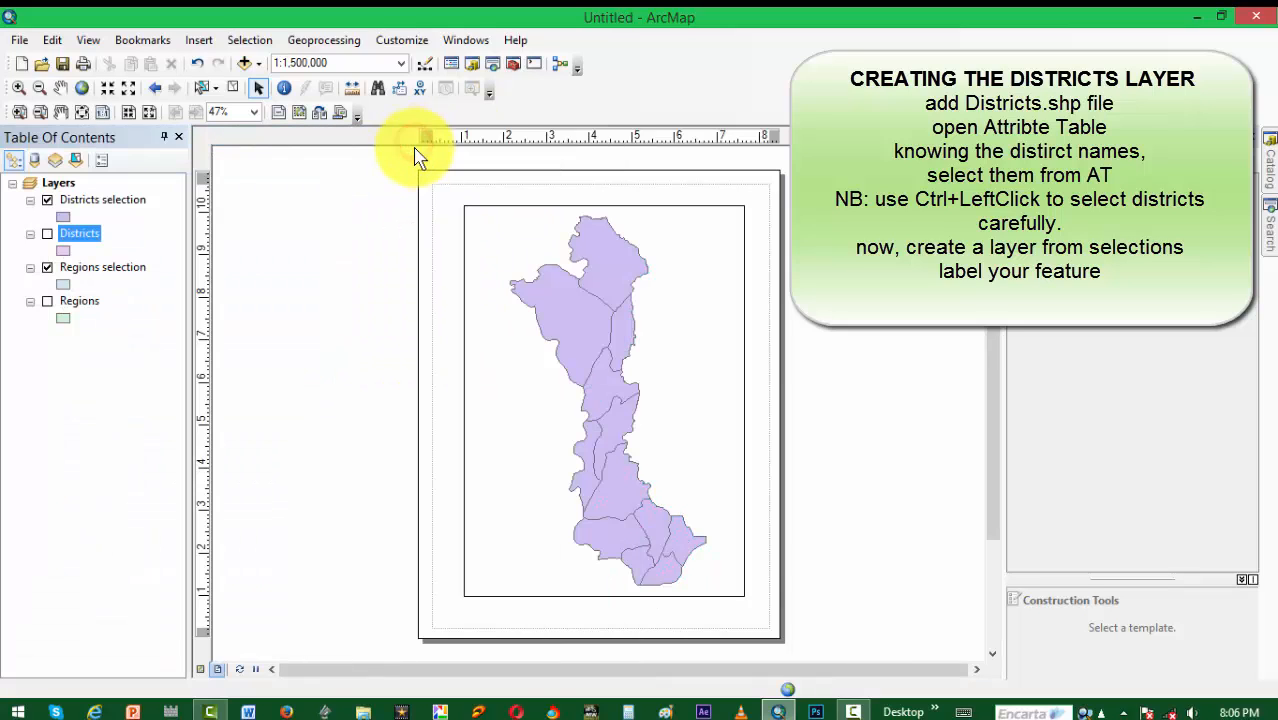
# Step: Turn on feature labels for the Districts selection layer
pyautogui.click(94, 200)
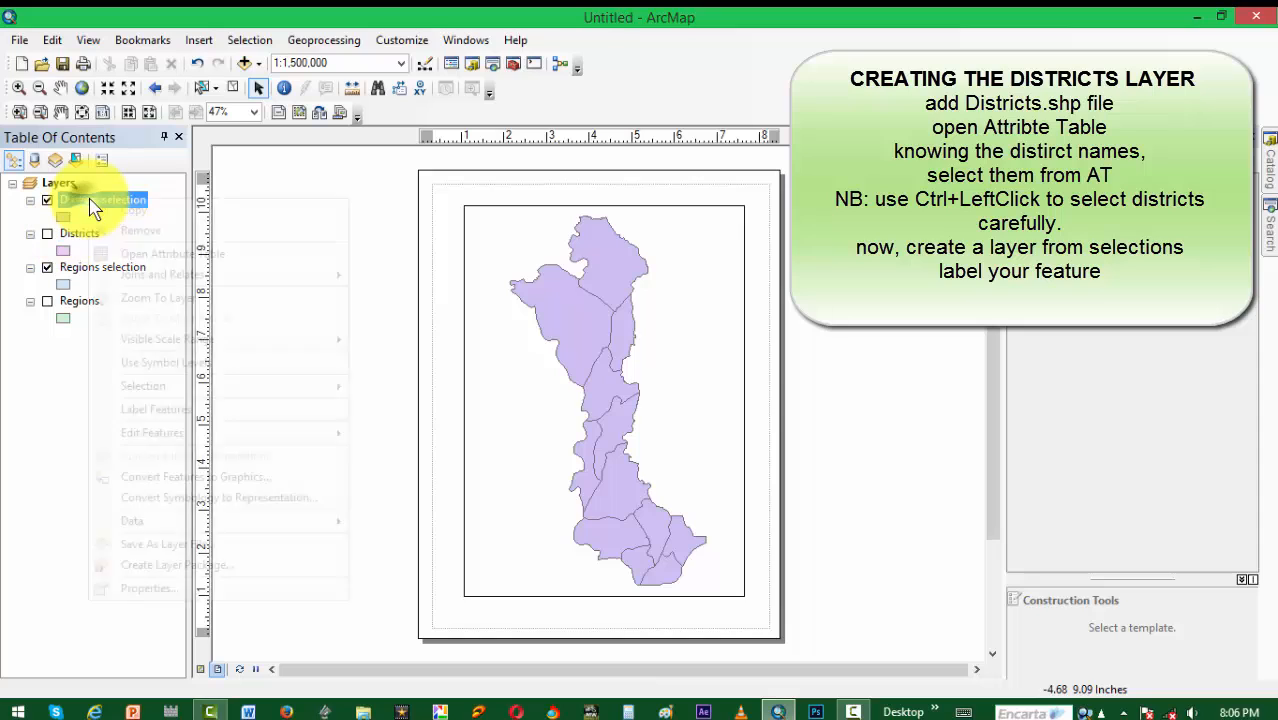
pyautogui.rightClick(94, 200)
pyautogui.click(182, 408)
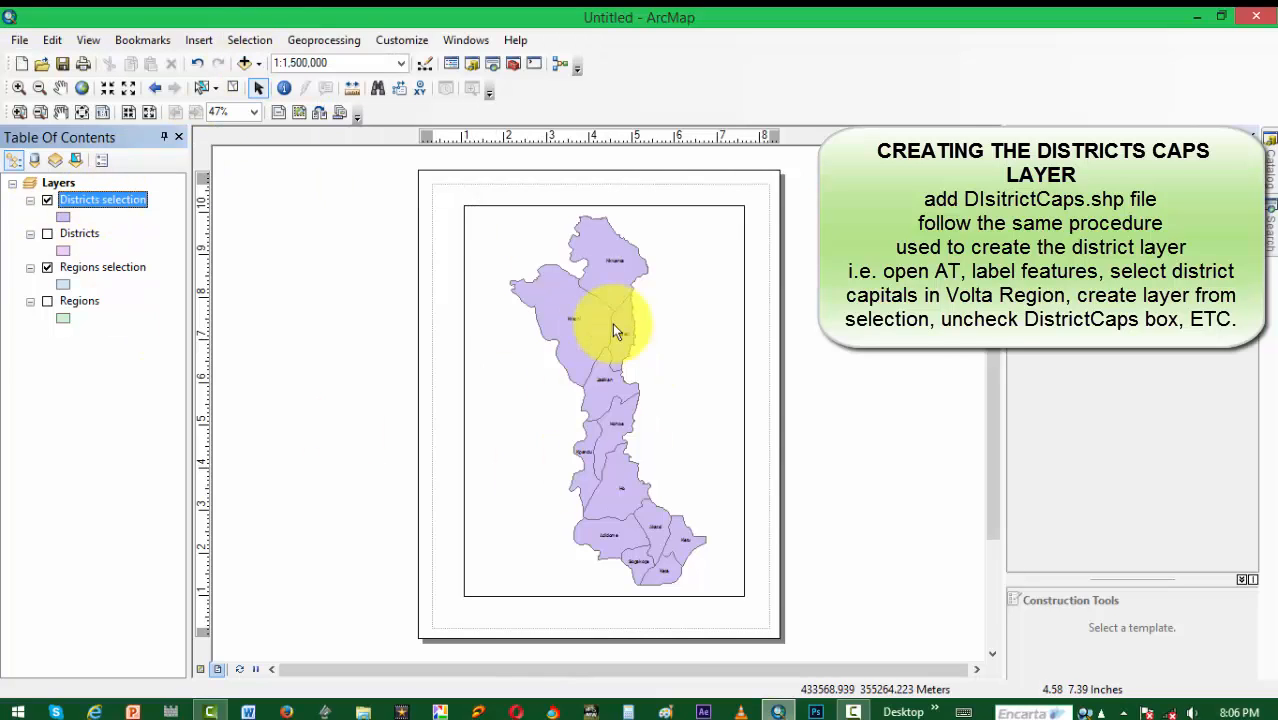
# Step: Add the DistrictCapitals.shp shapefile from the Country_Shapefiles folder to the map
pyautogui.click(241, 63)
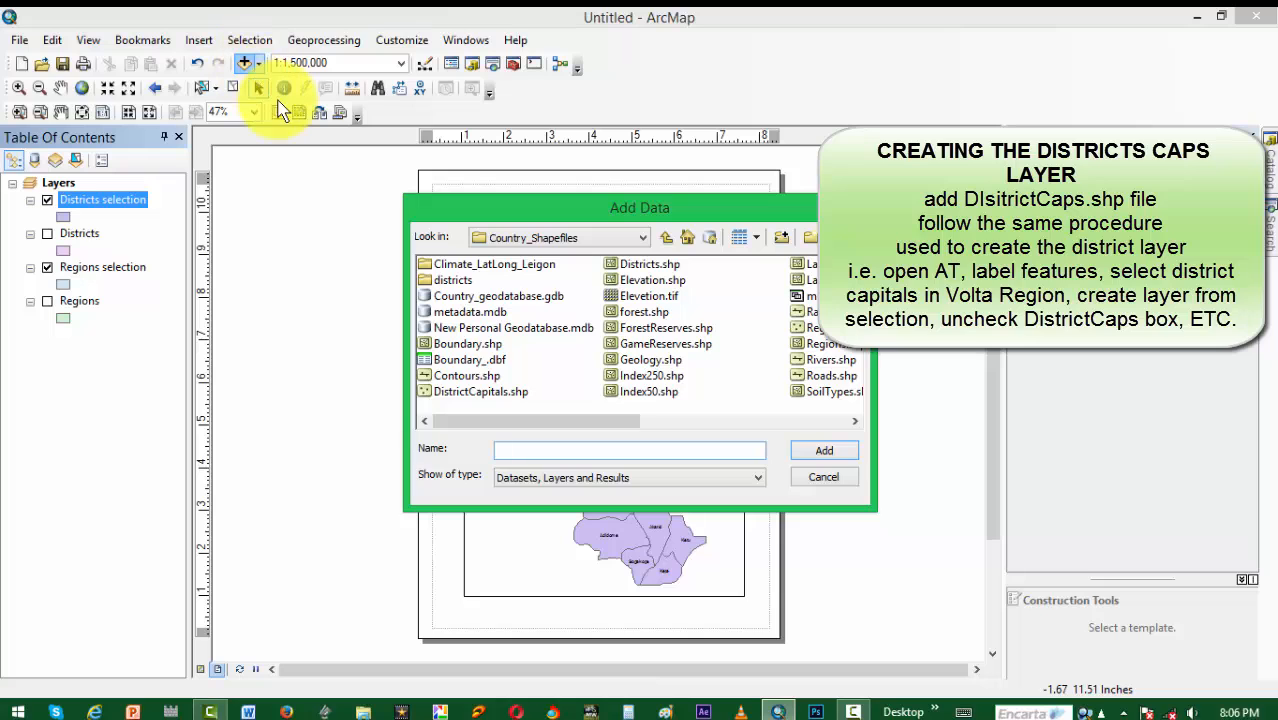
pyautogui.moveTo(536, 221); pyautogui.dragTo(499, 174)
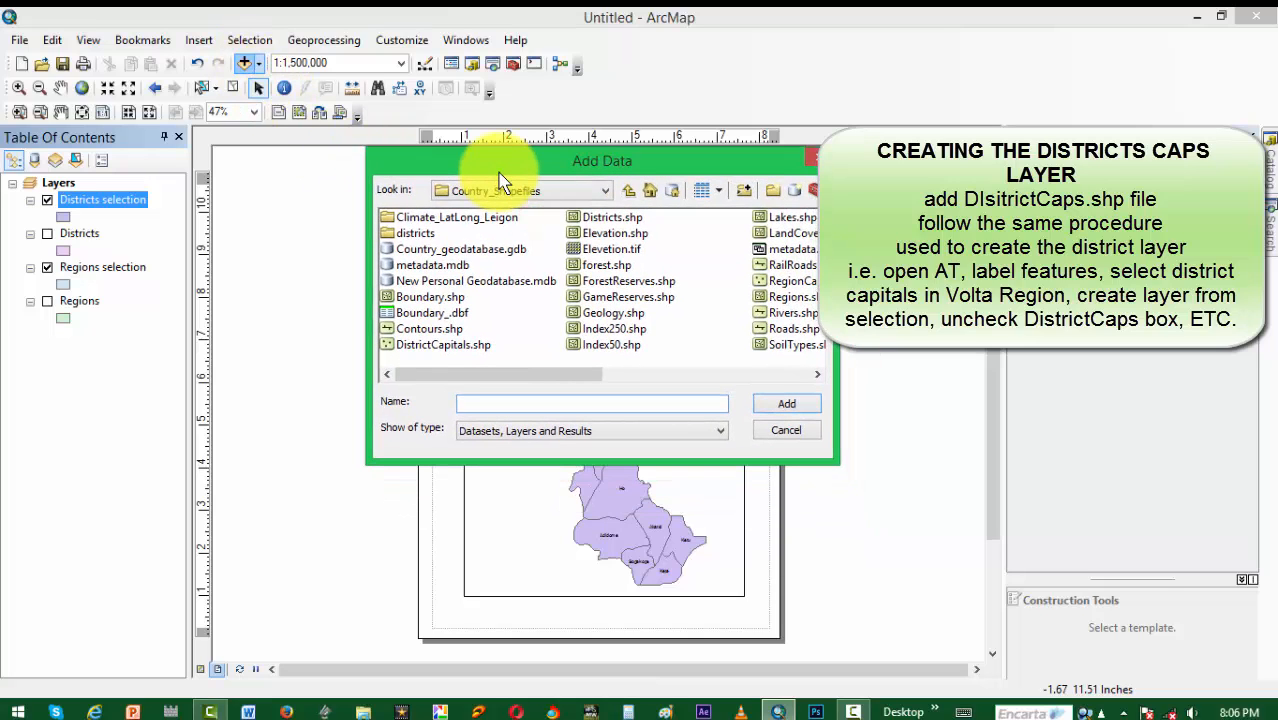
pyautogui.click(453, 344)
pyautogui.click(801, 410)
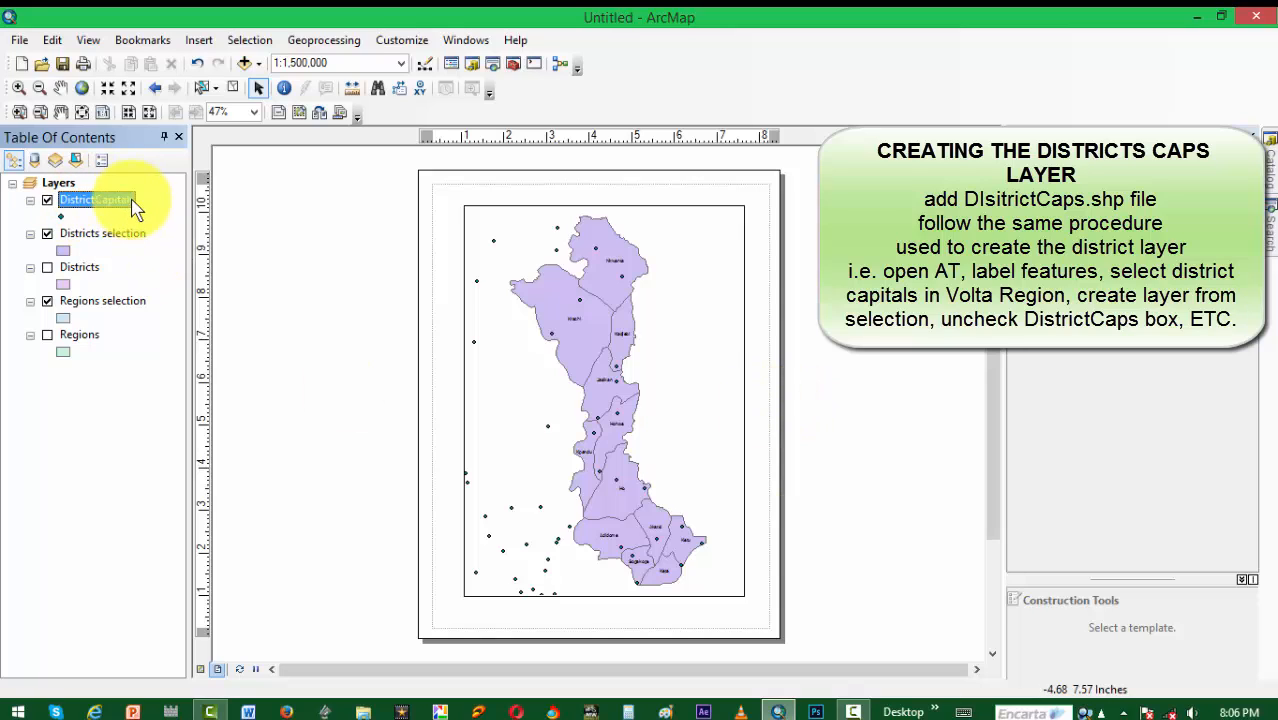
# Step: Open the DistrictCapitals attribute table and select the Adidome, Dambai and Akatsi capital records
pyautogui.rightClick(88, 200)
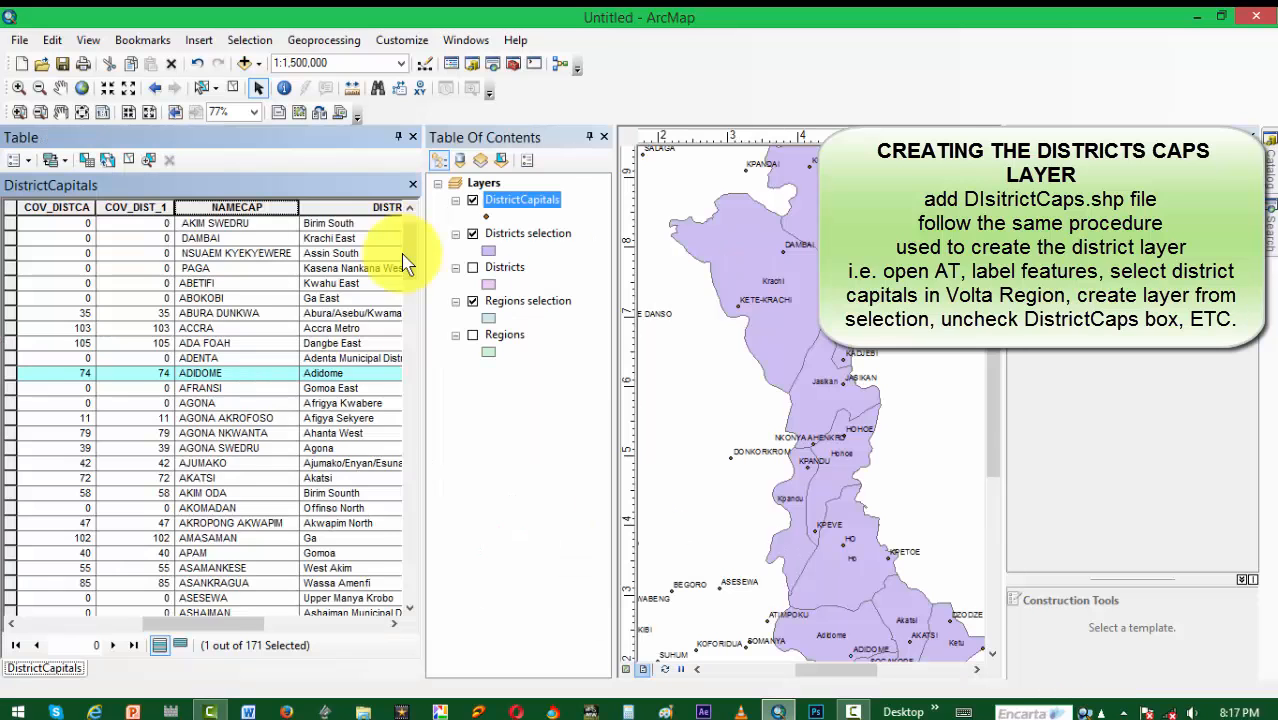
pyautogui.moveTo(408, 257); pyautogui.dragTo(410, 240)
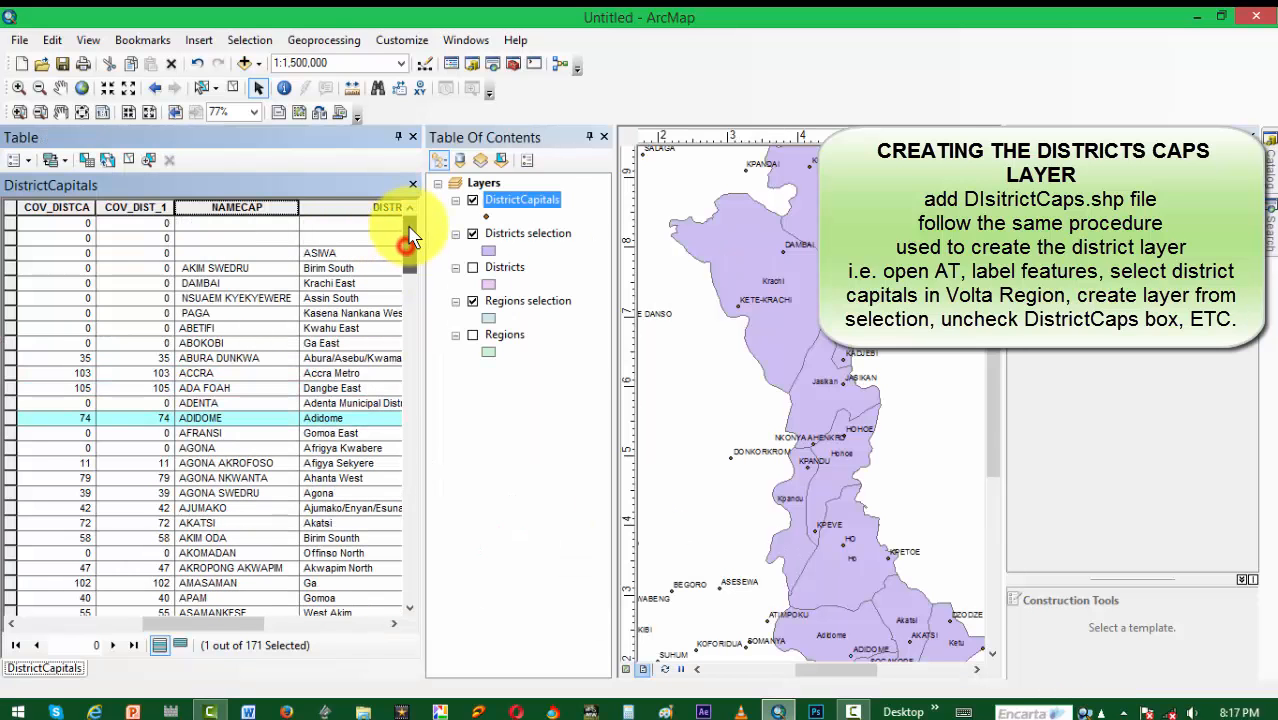
pyautogui.keyDown('ctrl'); pyautogui.click(12, 284); pyautogui.keyUp('ctrl')
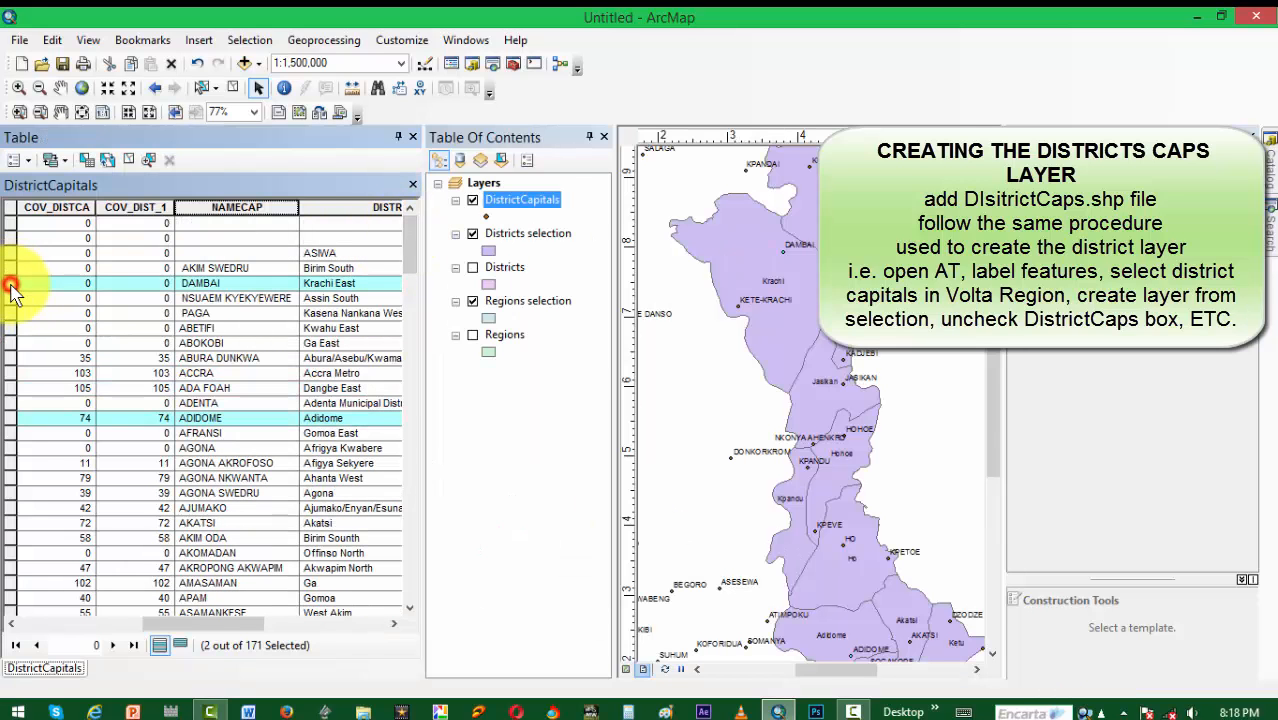
pyautogui.moveTo(412, 233); pyautogui.dragTo(415, 257)
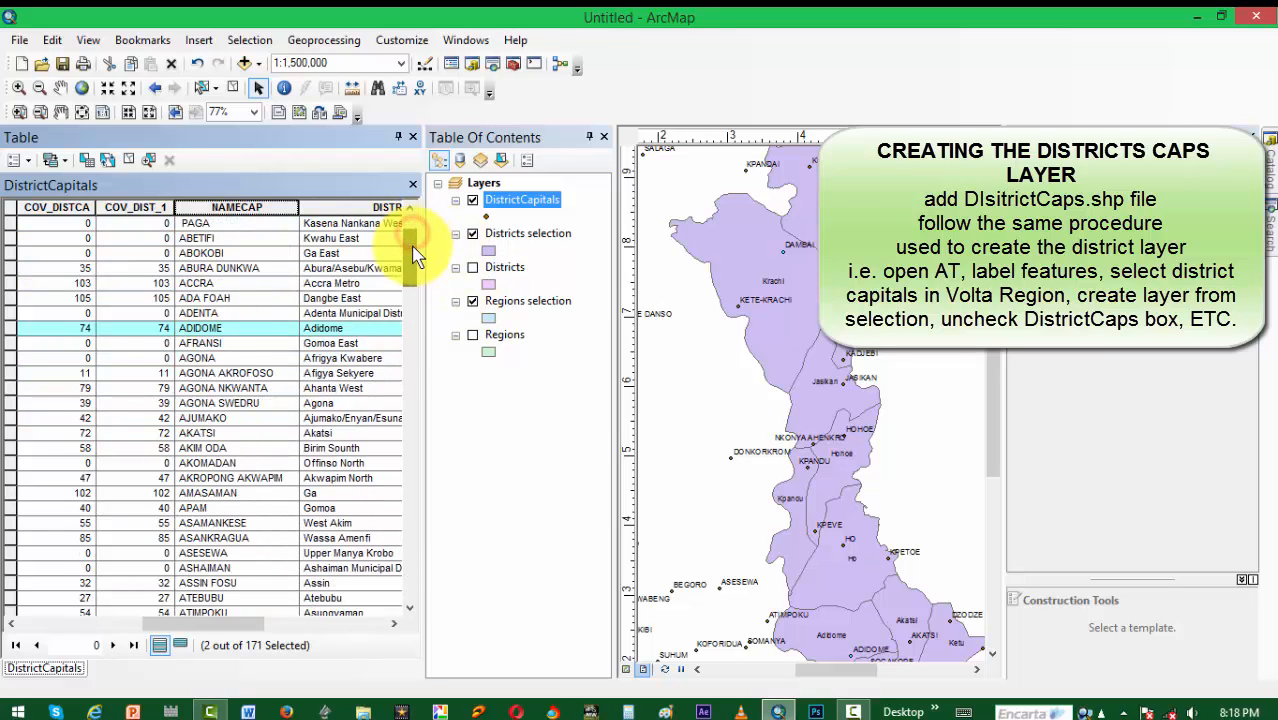
pyautogui.keyDown('ctrl'); pyautogui.click(7, 433); pyautogui.keyUp('ctrl')
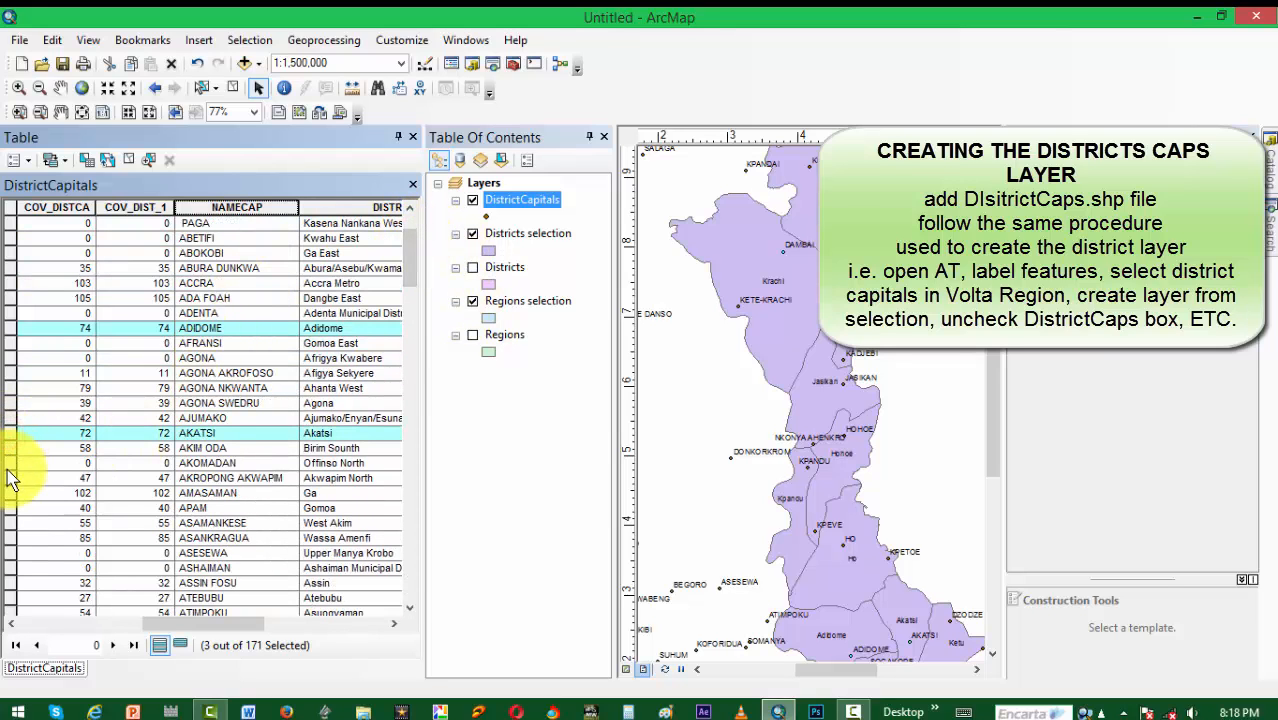
# Step: Add the Denu and Dzodze records to the DistrictCapitals table selection
pyautogui.scroll(-5, 200, 595)
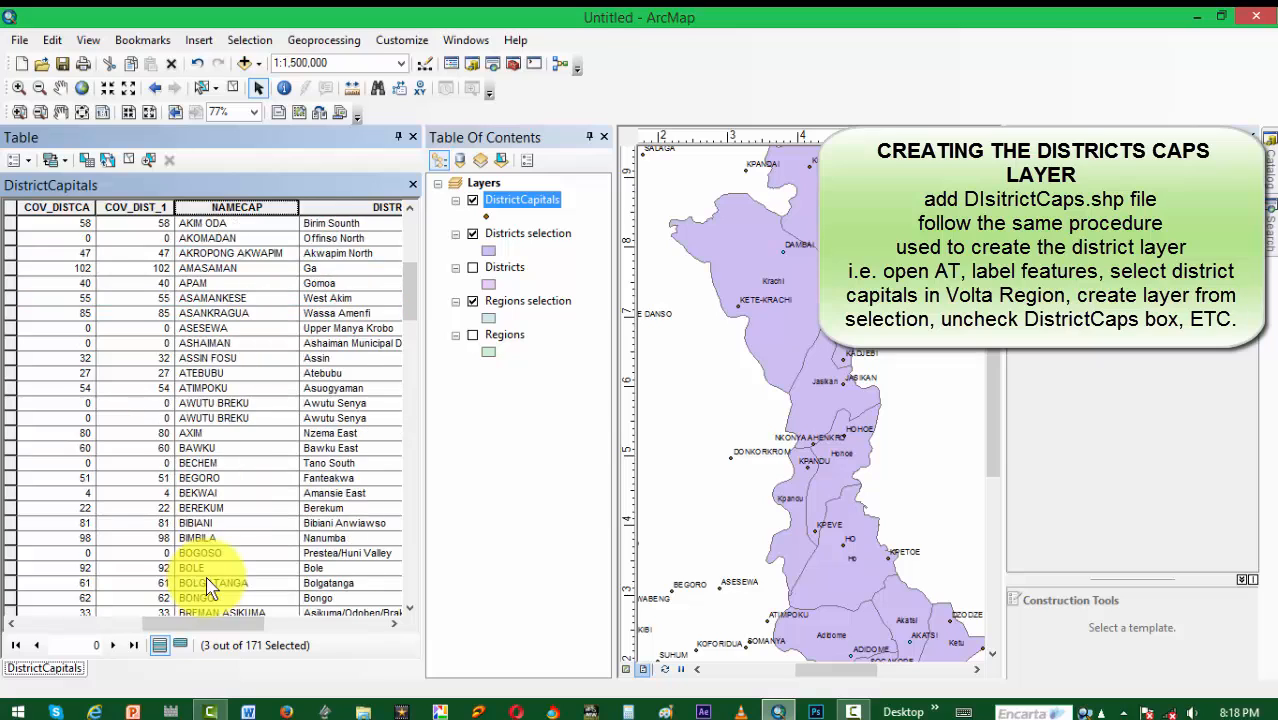
pyautogui.scroll(-1, 211, 588)
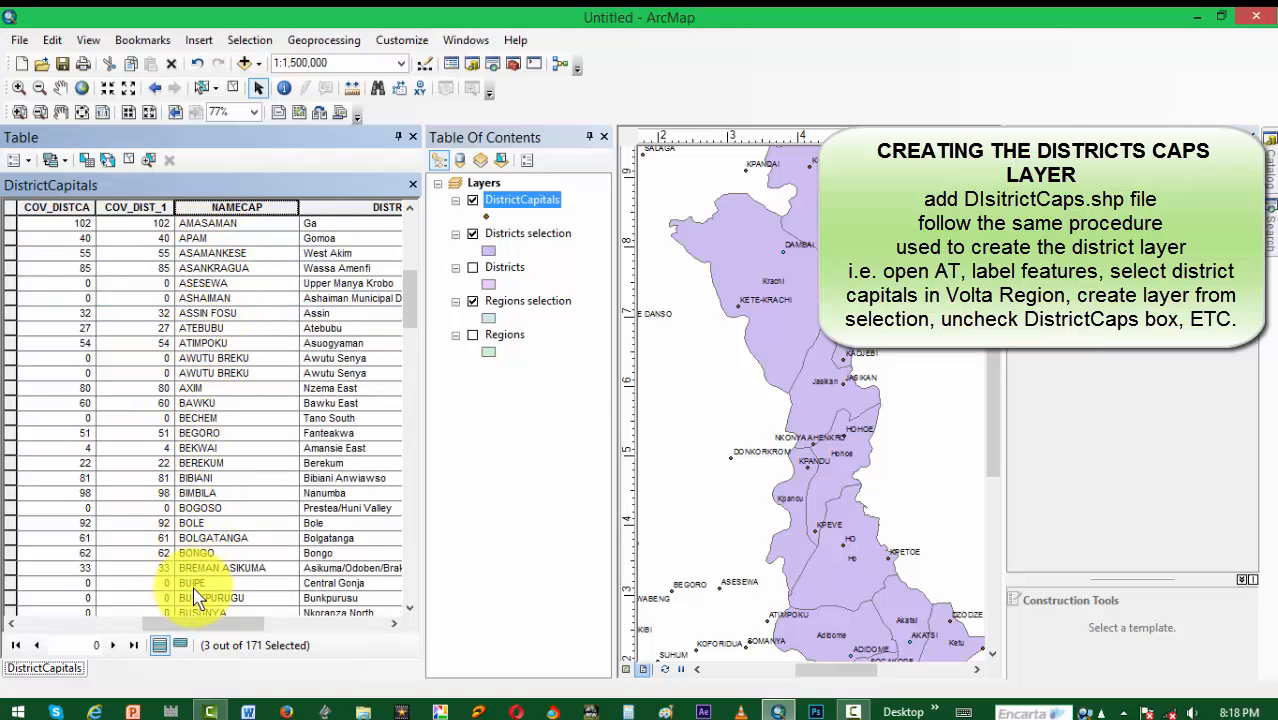
pyautogui.scroll(-13, 197, 598)
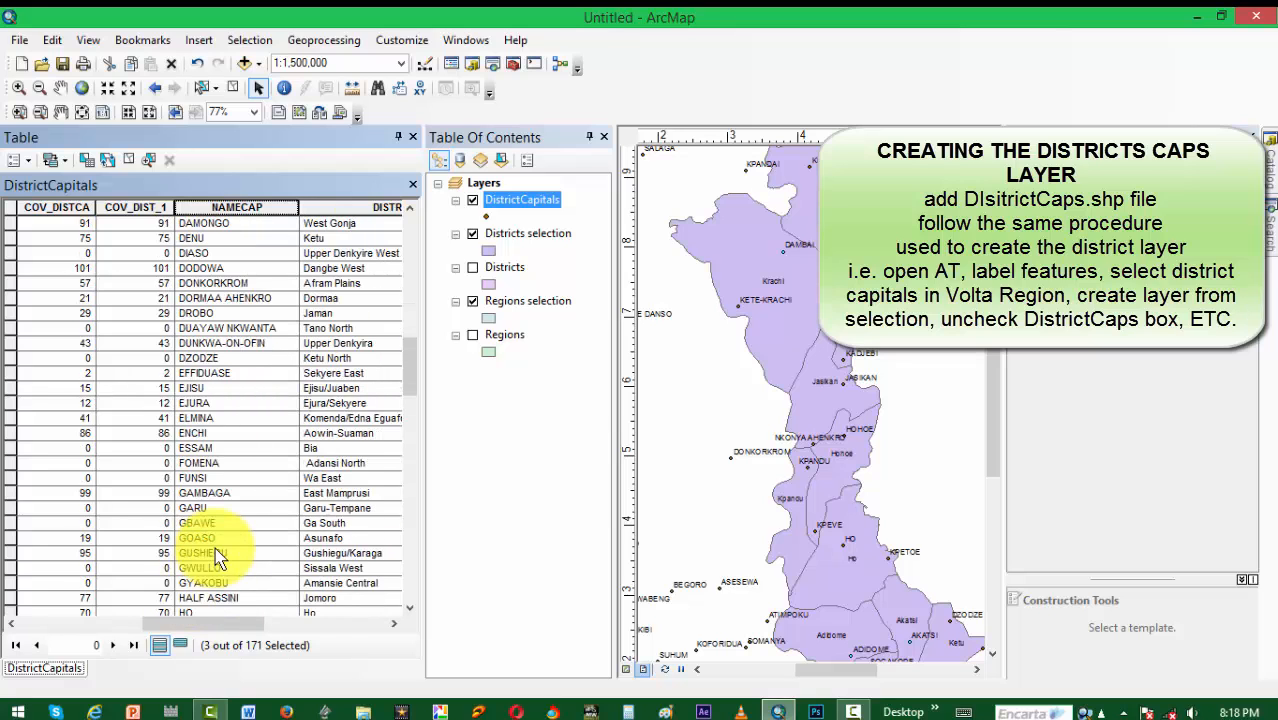
pyautogui.scroll(2, 218, 560)
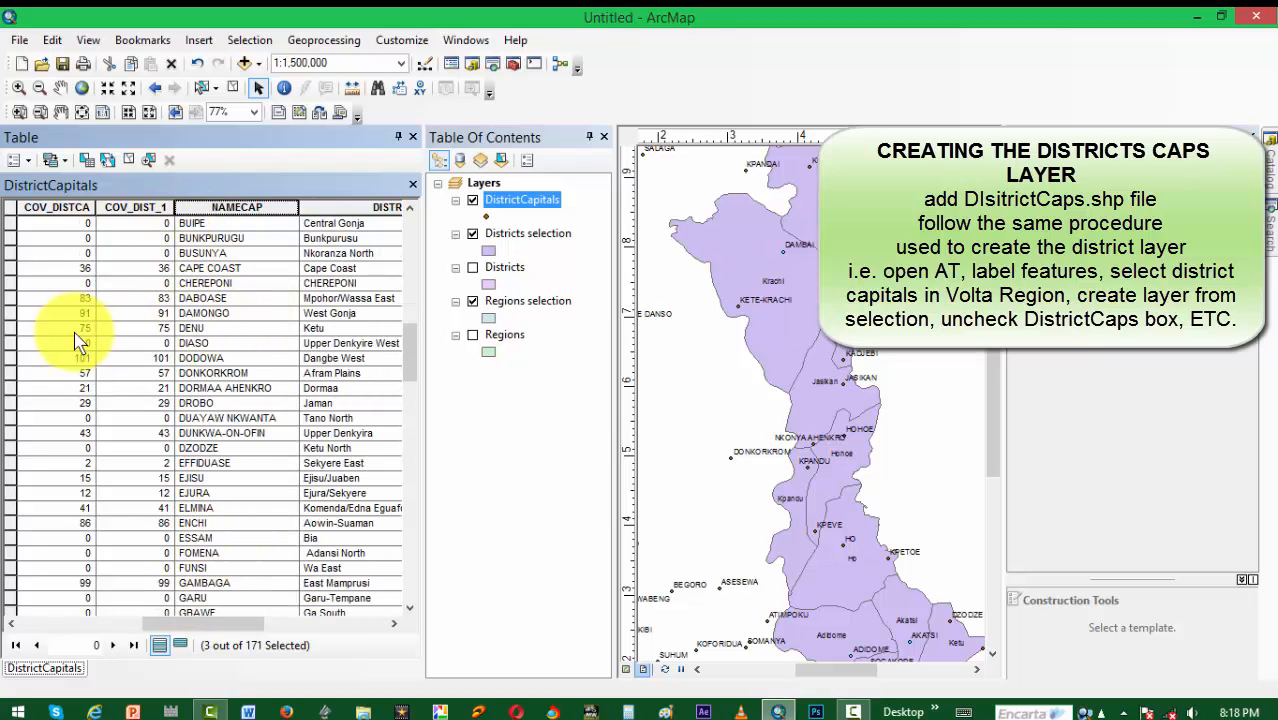
pyautogui.keyDown('ctrl'); pyautogui.click(9, 328); pyautogui.keyUp('ctrl')
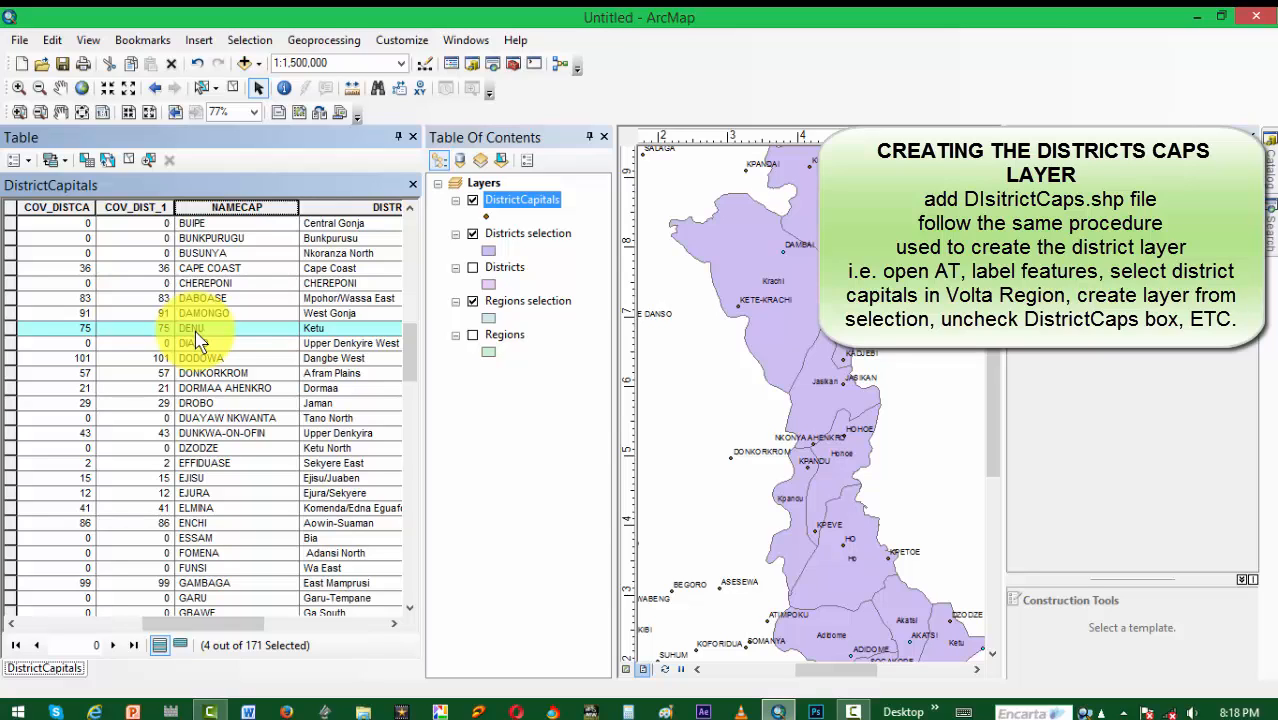
pyautogui.scroll(-1, 195, 330)
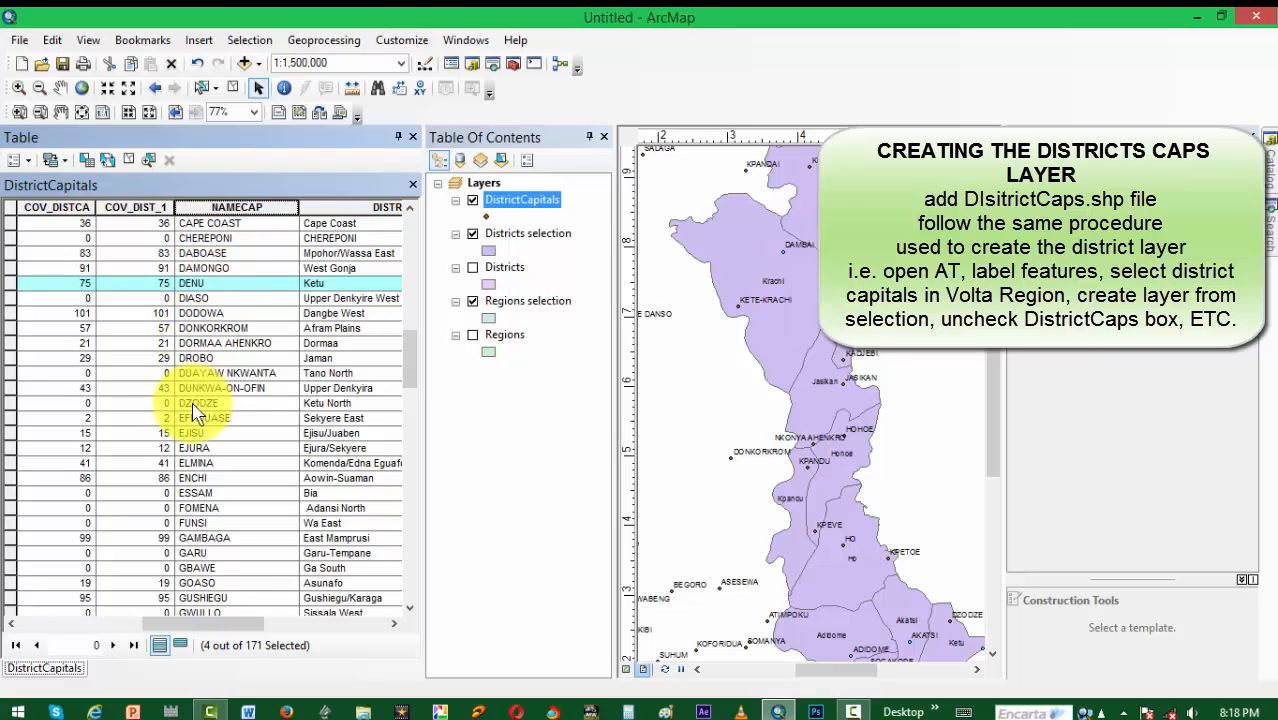
pyautogui.keyDown('ctrl'); pyautogui.click(9, 403); pyautogui.keyUp('ctrl')
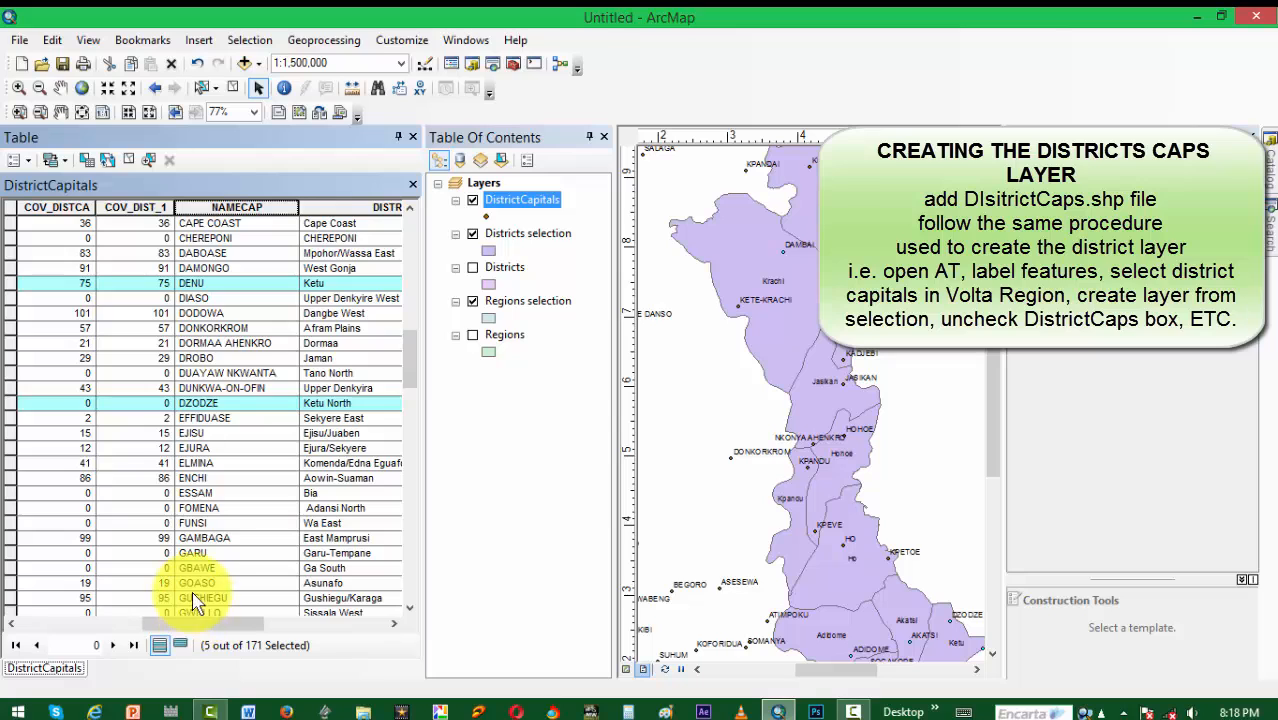
# Step: Add the Ho, Hohoe, Jasikan, Kadjebi, Keta and Kete-Krachi records to the DistrictCapitals table selection
pyautogui.scroll(-8, 196, 600)
pyautogui.scroll(1, 200, 595)
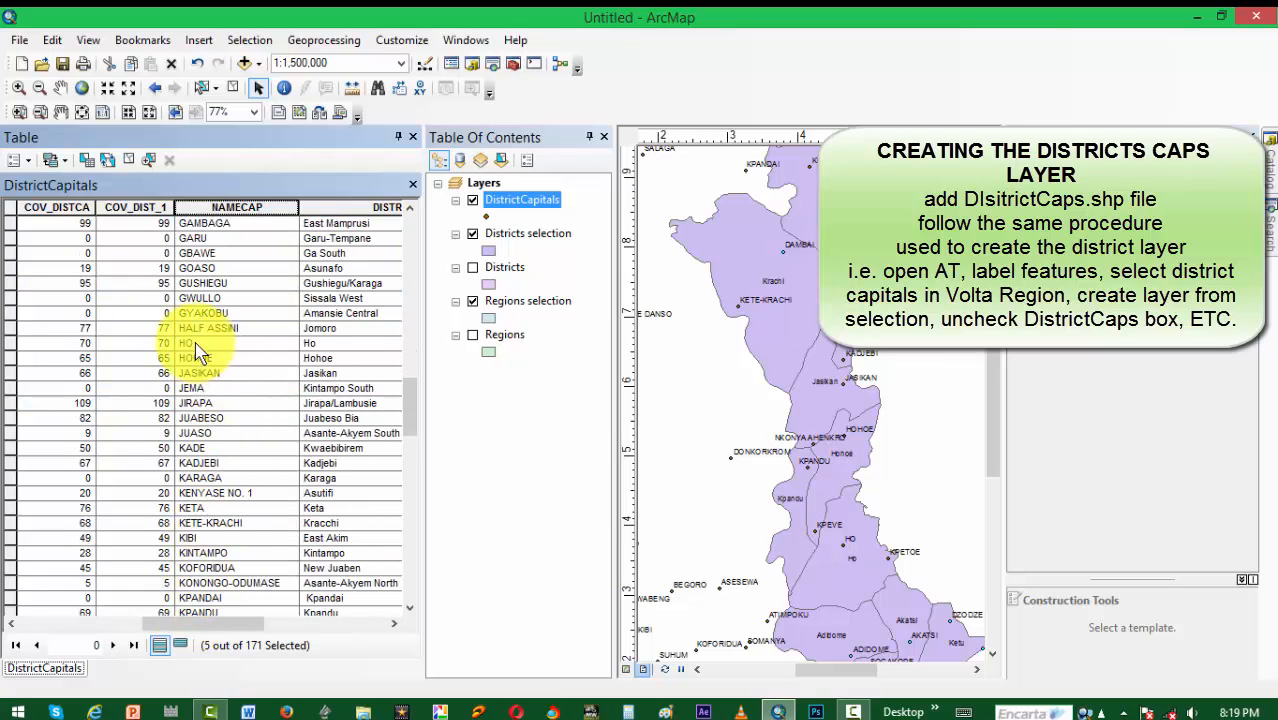
pyautogui.keyDown('ctrl'); pyautogui.click(12, 343); pyautogui.keyUp('ctrl')
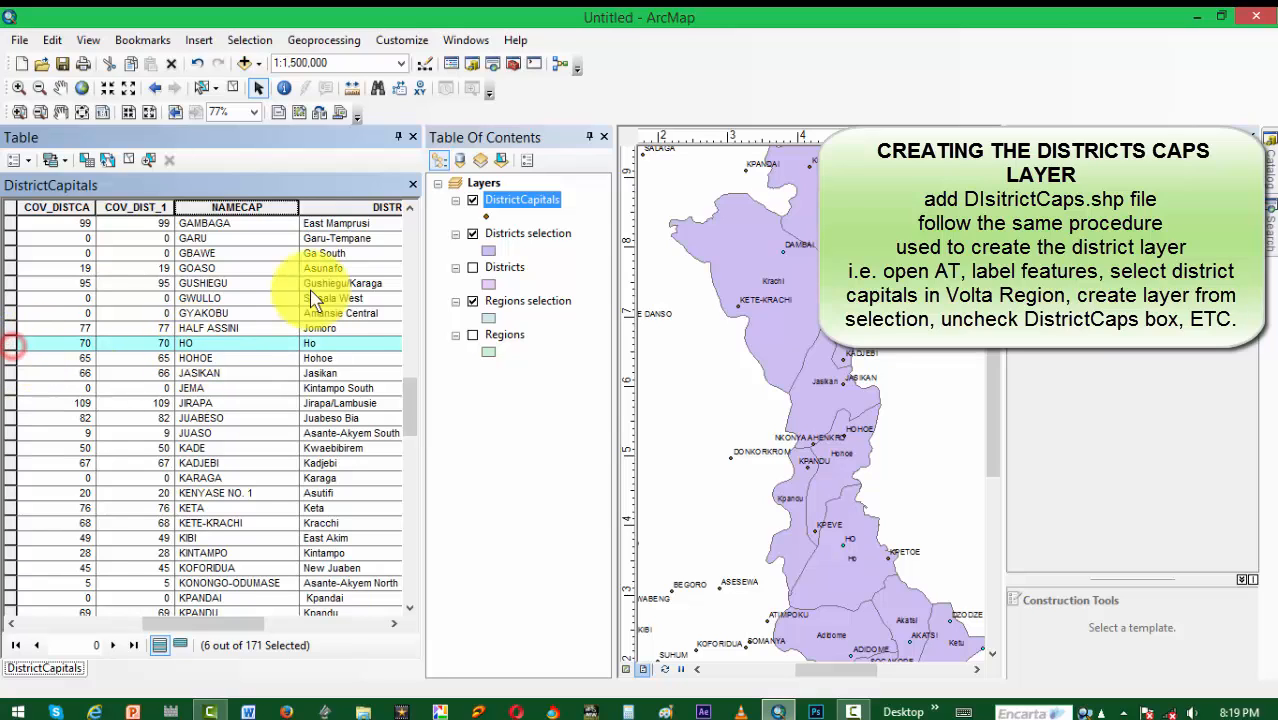
pyautogui.keyDown('ctrl'); pyautogui.click(12, 358); pyautogui.keyUp('ctrl')
pyautogui.keyDown('ctrl'); pyautogui.click(14, 373); pyautogui.keyUp('ctrl')
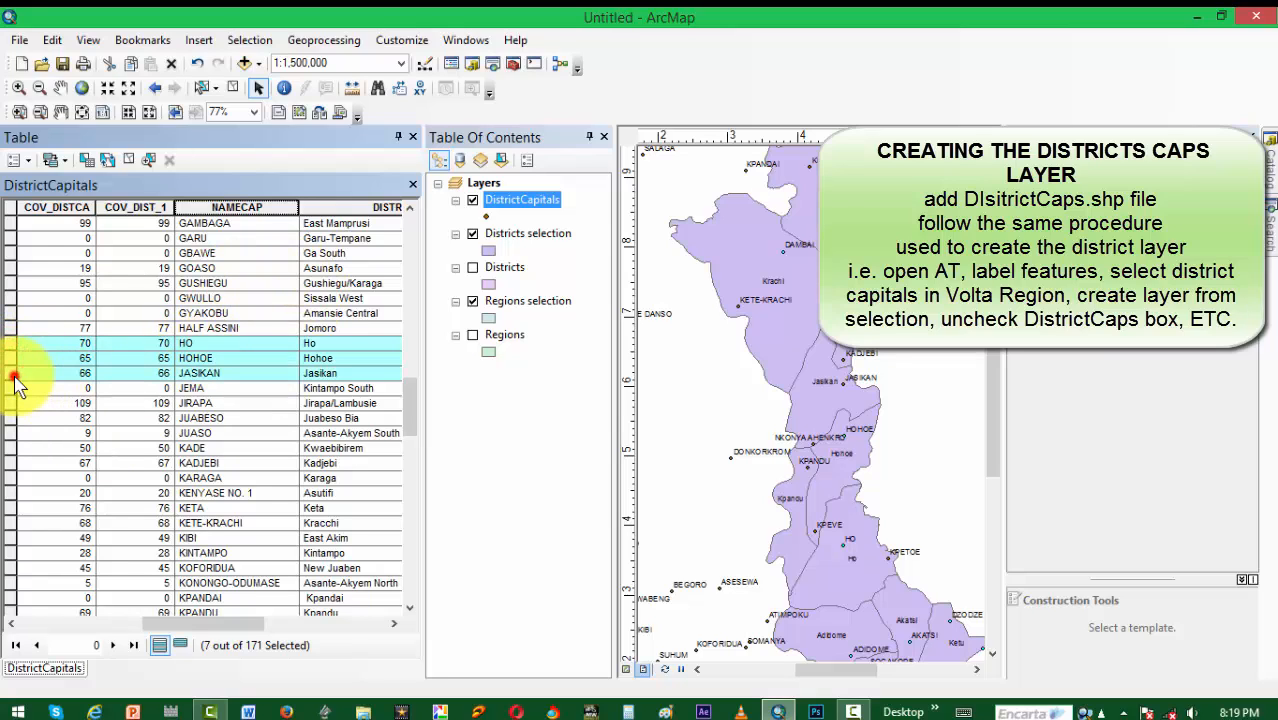
pyautogui.keyDown('ctrl'); pyautogui.click(12, 463); pyautogui.keyUp('ctrl')
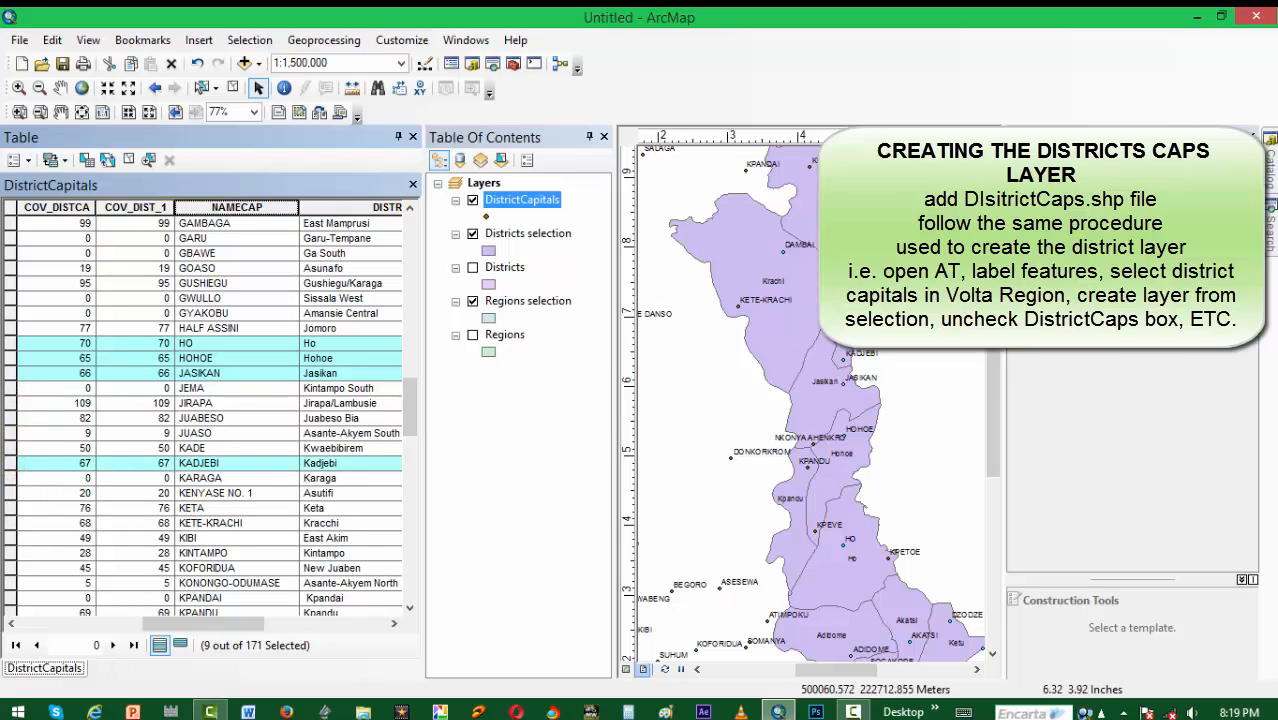
pyautogui.moveTo(997, 348)
pyautogui.mouseDown()
pyautogui.moveTo(997, 374)
pyautogui.moveTo(997, 334)
pyautogui.mouseUp()
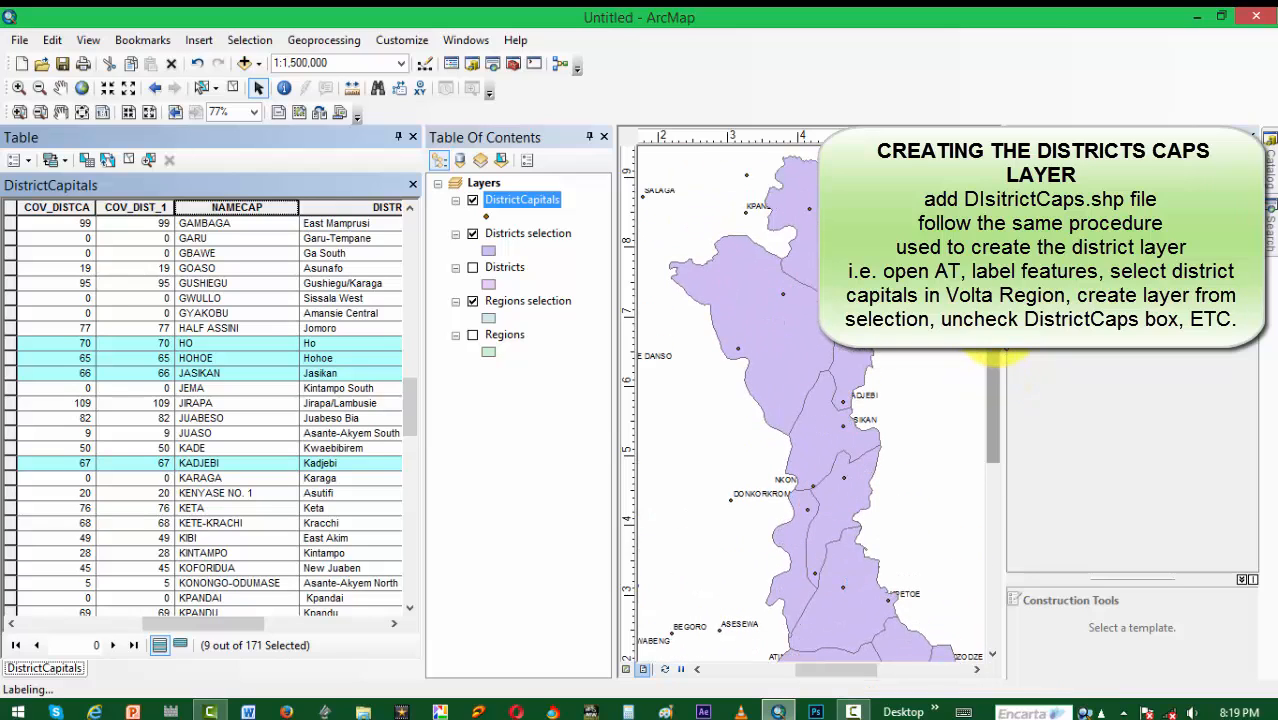
pyautogui.keyDown('ctrl'); pyautogui.click(9, 508); pyautogui.keyUp('ctrl')
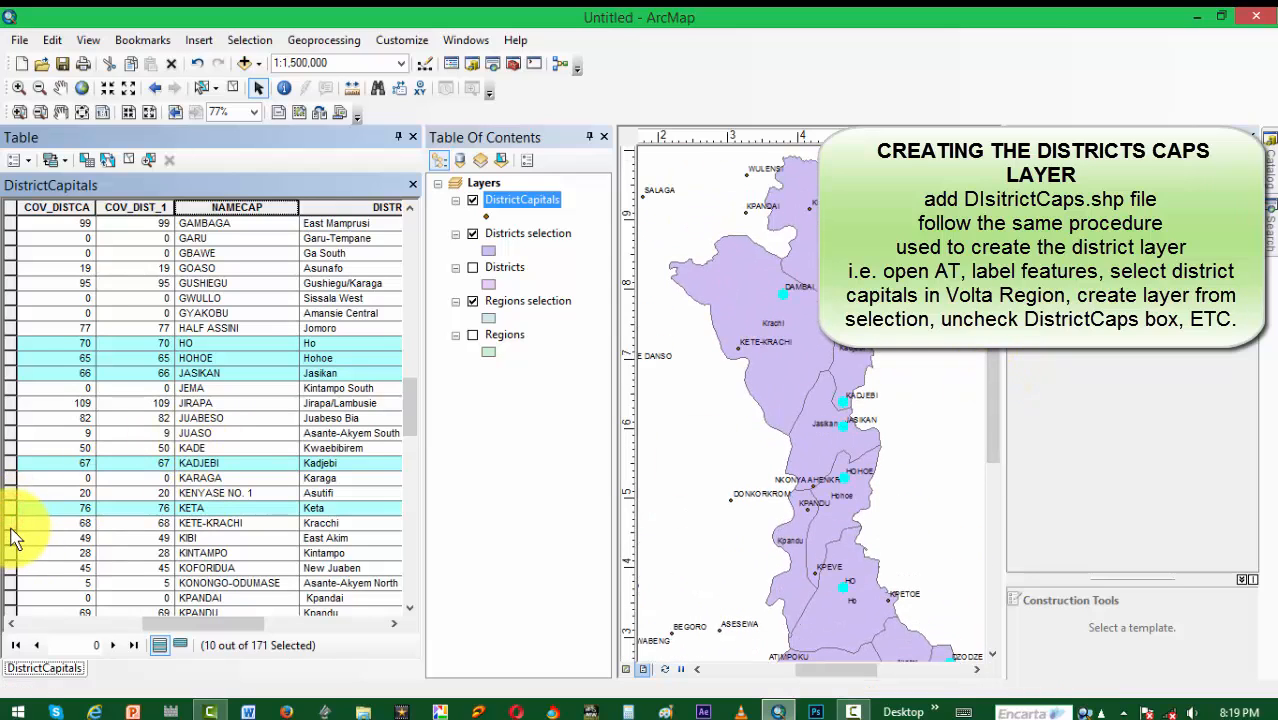
pyautogui.keyDown('ctrl'); pyautogui.click(10, 523); pyautogui.keyUp('ctrl')
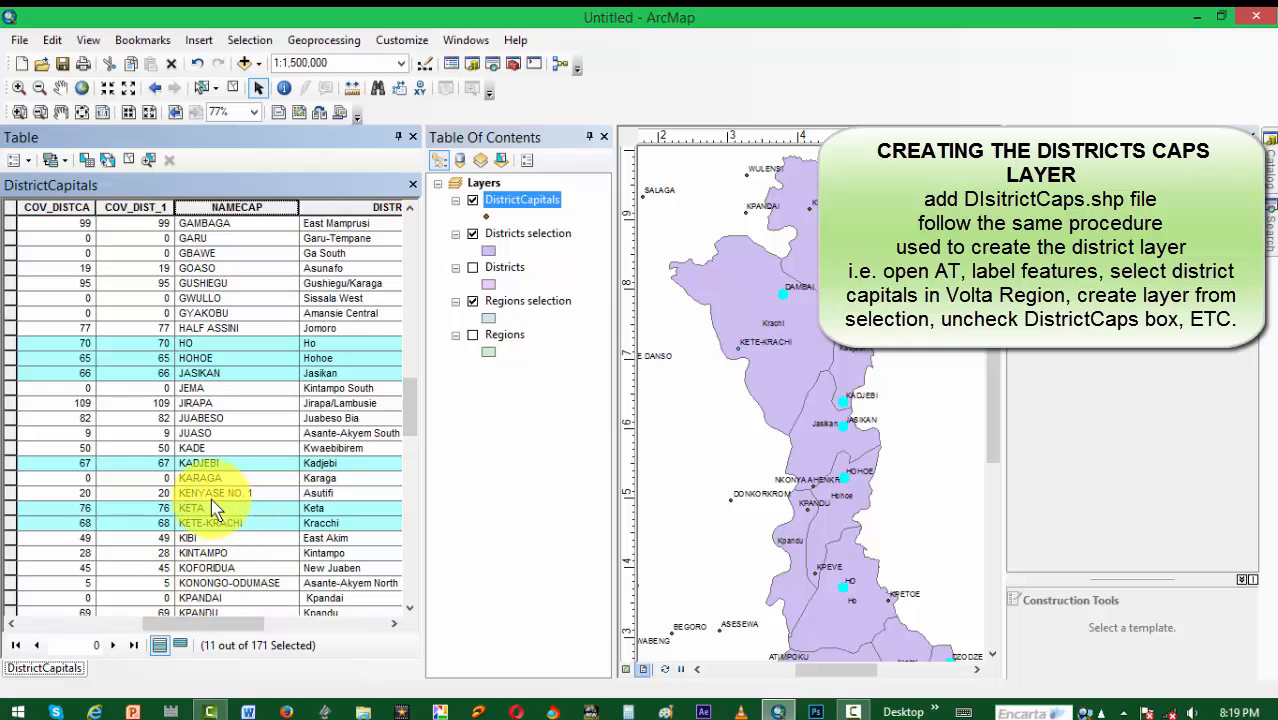
# Step: Add the Kpandu, Kpasa, Kpetoe and Kpeve records to the DistrictCapitals table selection
pyautogui.scroll(-7, 213, 505)
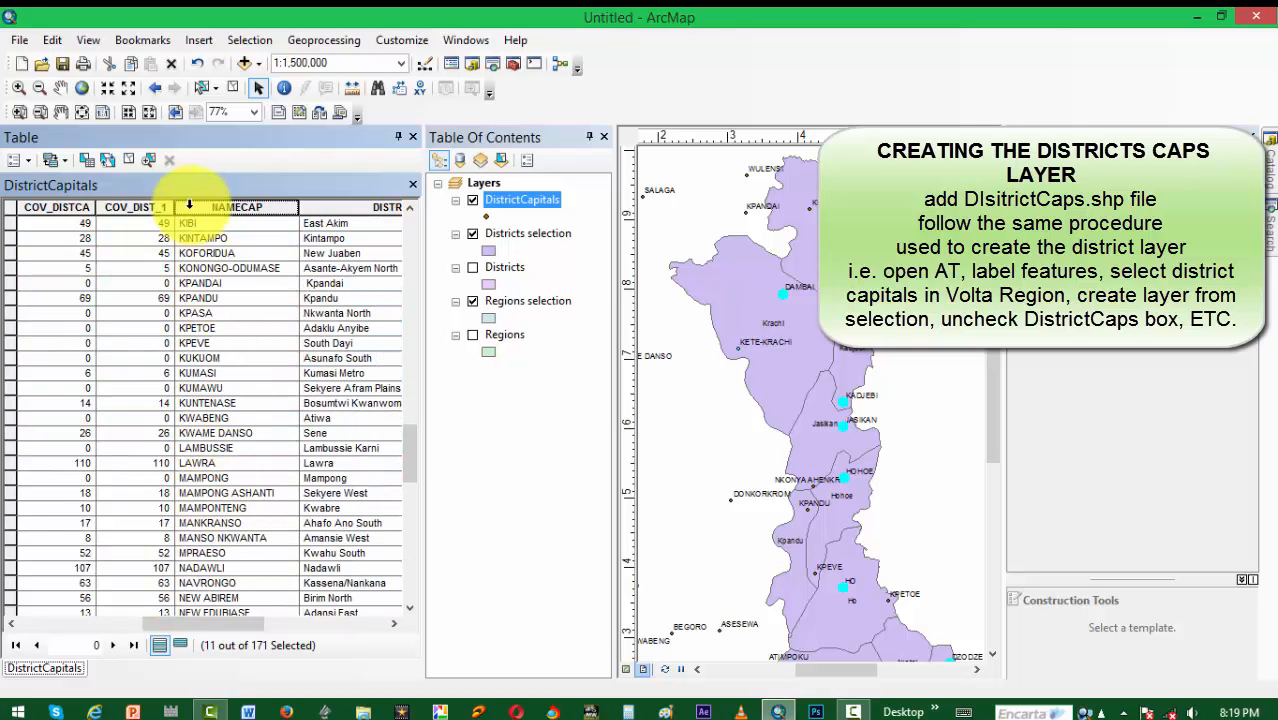
pyautogui.keyDown('ctrl'); pyautogui.click(9, 298); pyautogui.keyUp('ctrl')
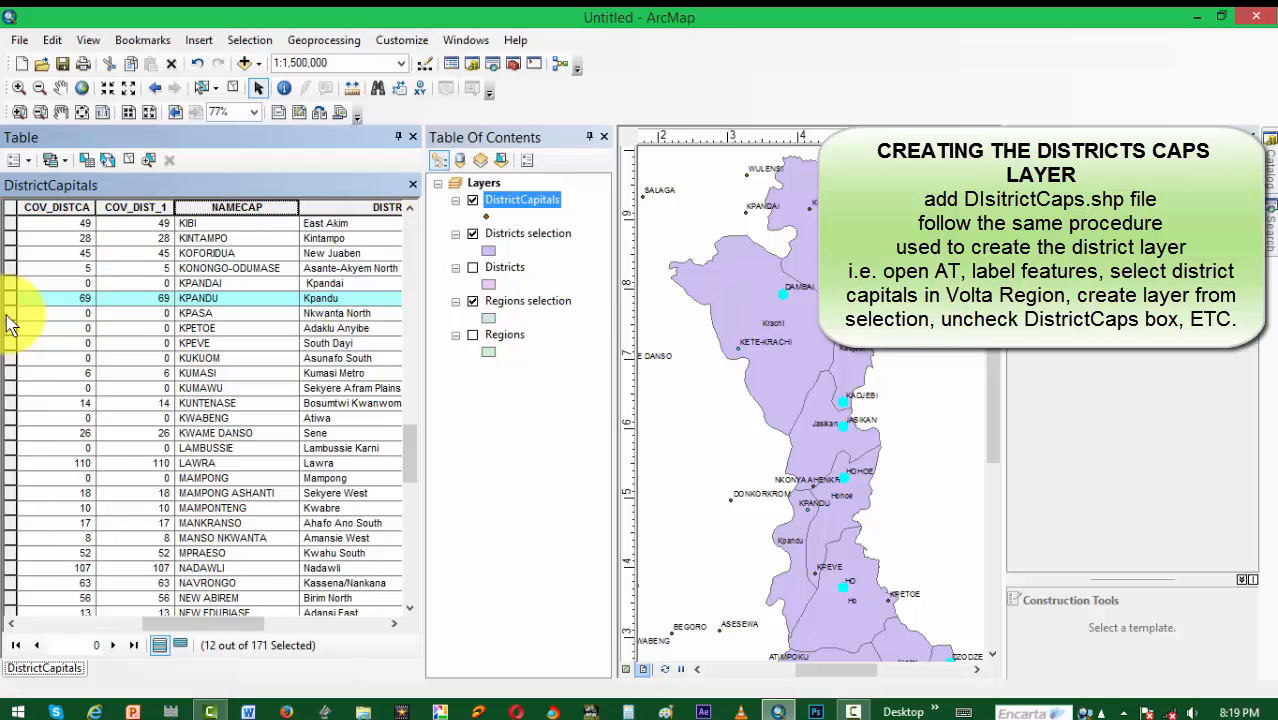
pyautogui.keyDown('ctrl'); pyautogui.click(9, 313); pyautogui.keyUp('ctrl')
pyautogui.keyDown('ctrl'); pyautogui.click(9, 328); pyautogui.keyUp('ctrl')
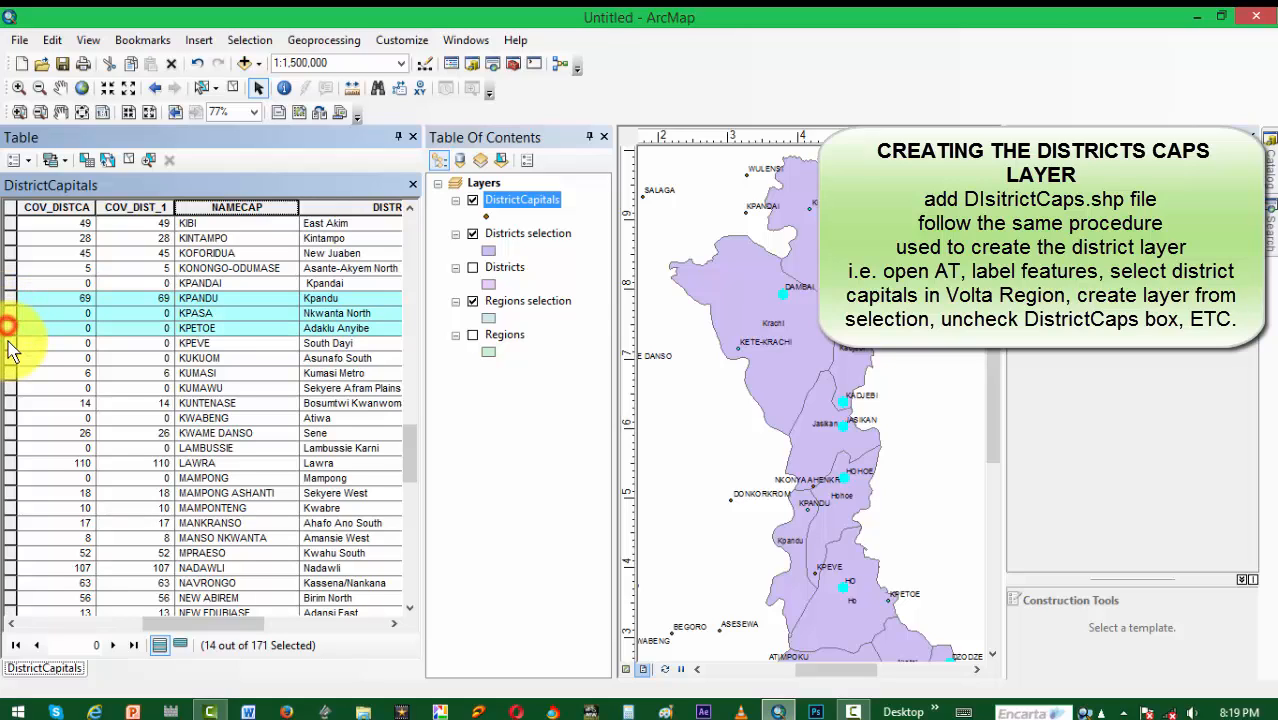
pyautogui.keyDown('ctrl'); pyautogui.click(10, 343); pyautogui.keyUp('ctrl')
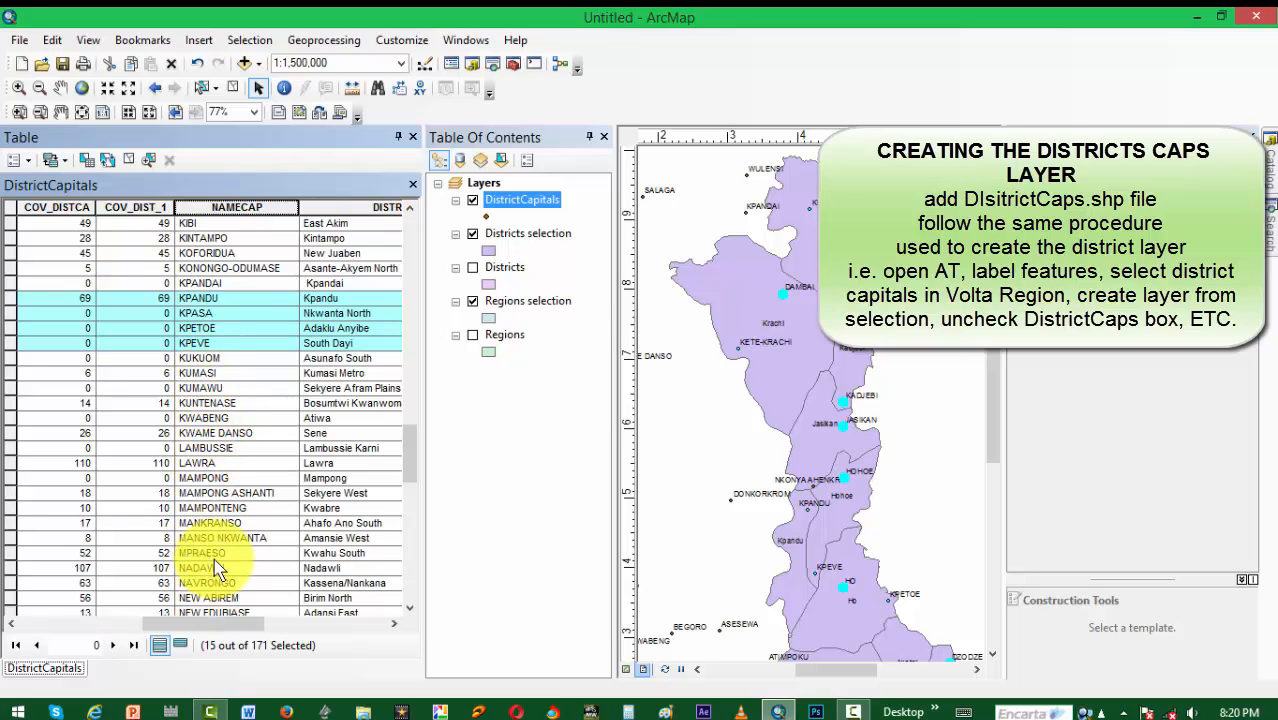
# Step: Add the Nkwanta and Sogakope capitals to the table selection and check the remaining records down to the end
pyautogui.scroll(-8, 214, 545)
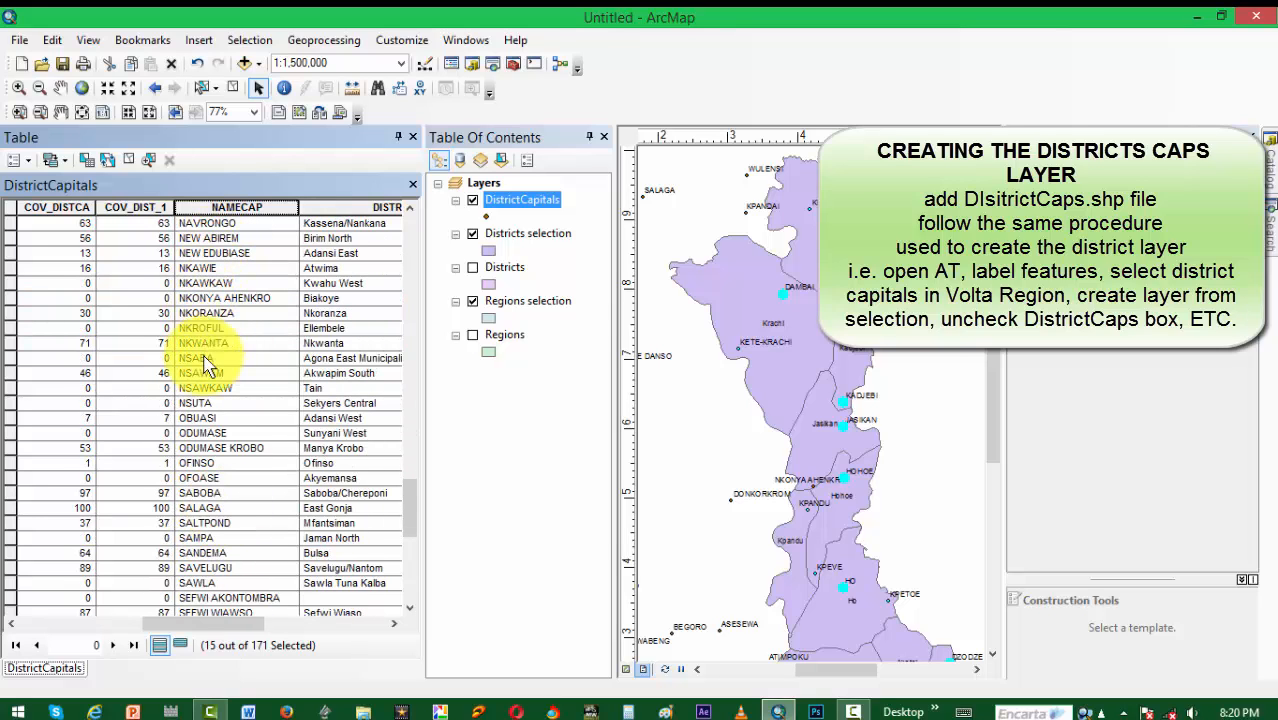
pyautogui.keyDown('ctrl'); pyautogui.click(10, 343); pyautogui.keyUp('ctrl')
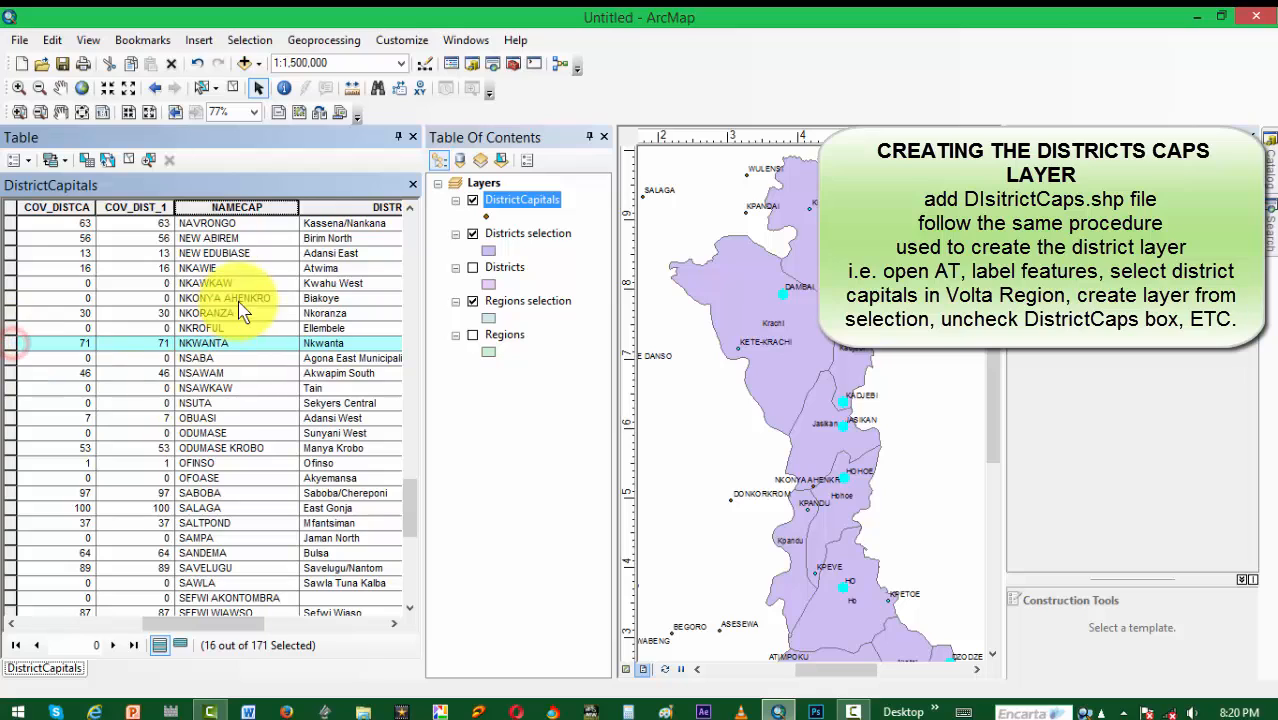
pyautogui.scroll(-1, 208, 390)
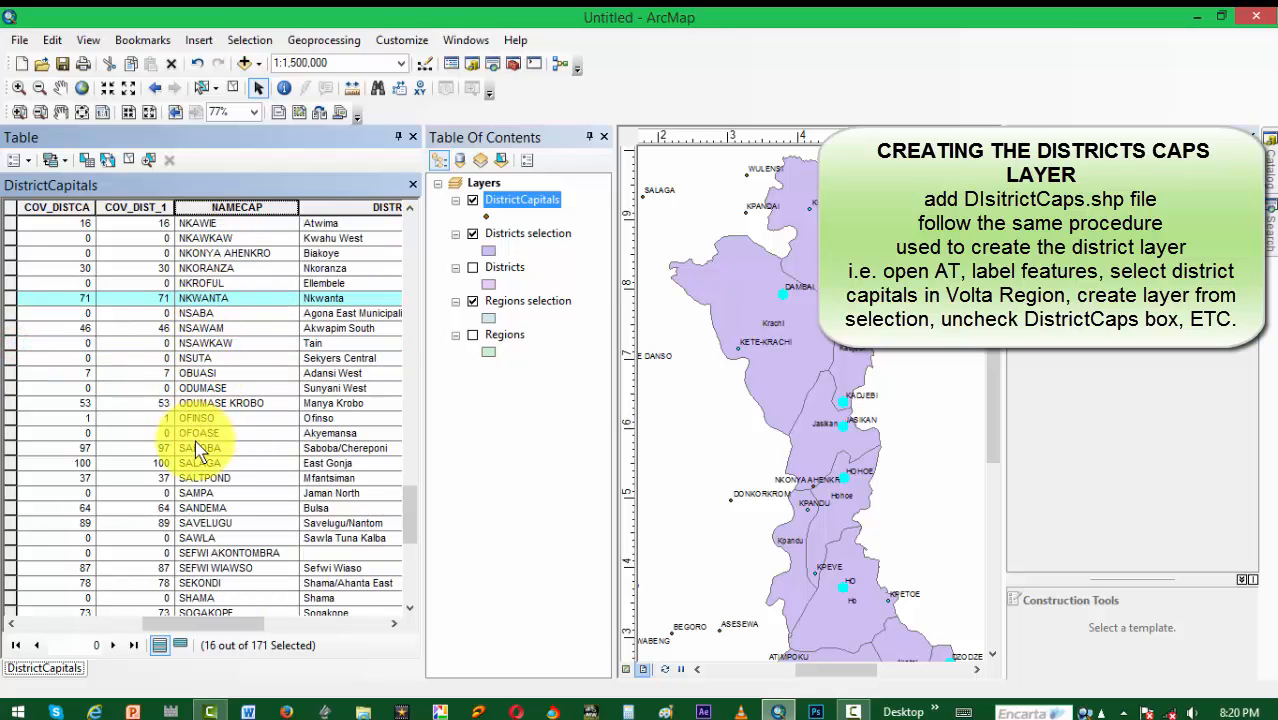
pyautogui.scroll(-4, 194, 571)
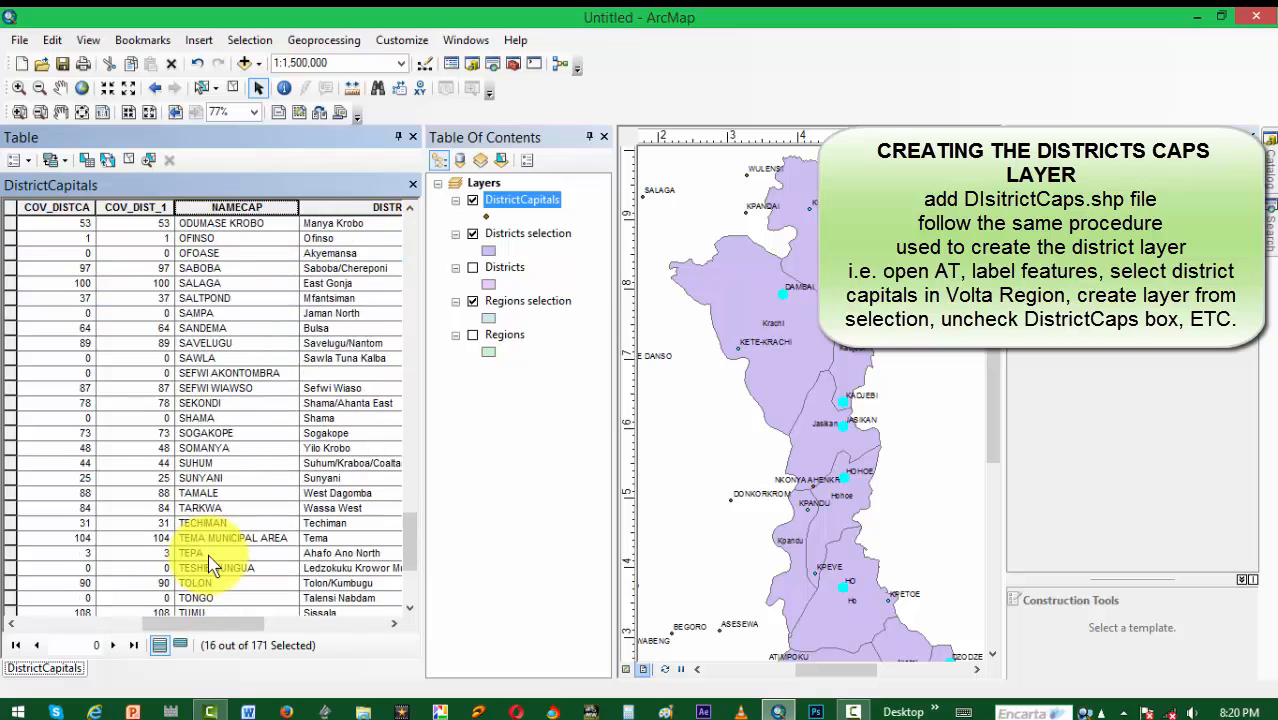
pyautogui.keyDown('ctrl'); pyautogui.click(11, 433); pyautogui.keyUp('ctrl')
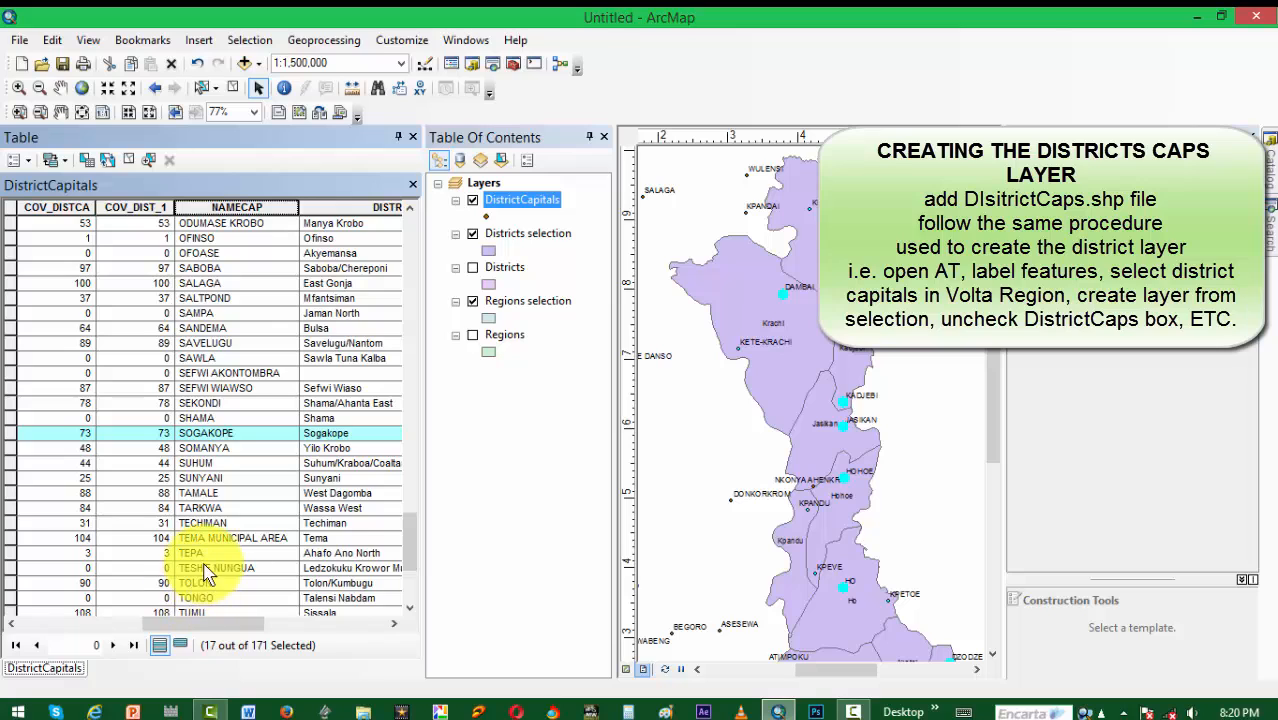
pyautogui.scroll(-4, 205, 572)
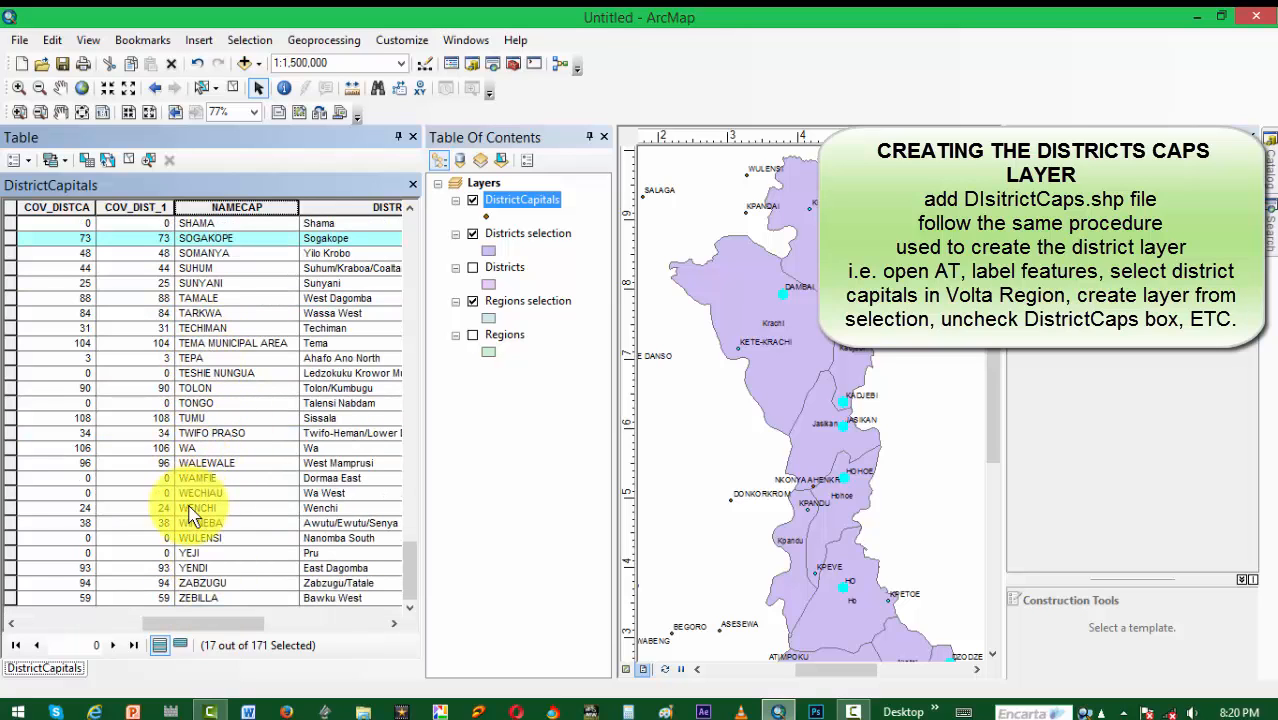
# Step: Create a new layer from the selected DistrictCapitals features and hide the original DistrictCapitals layer
pyautogui.rightClick(521, 200)
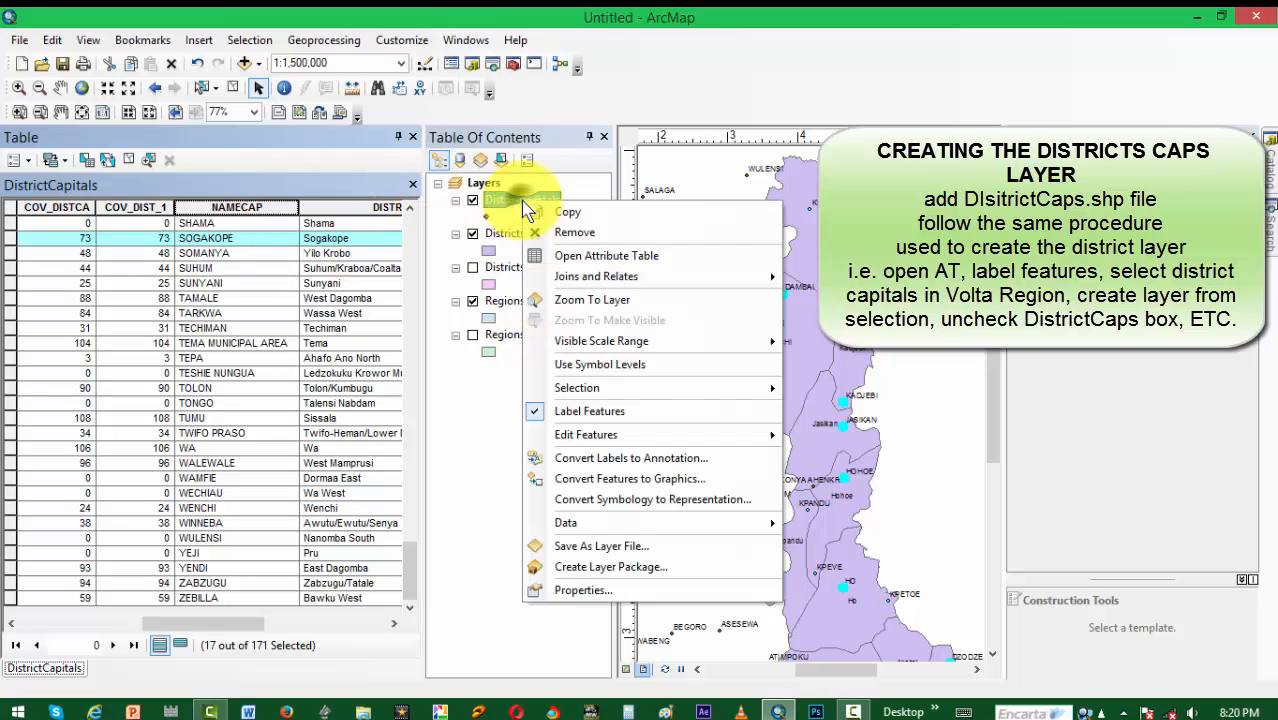
pyautogui.click(625, 393)
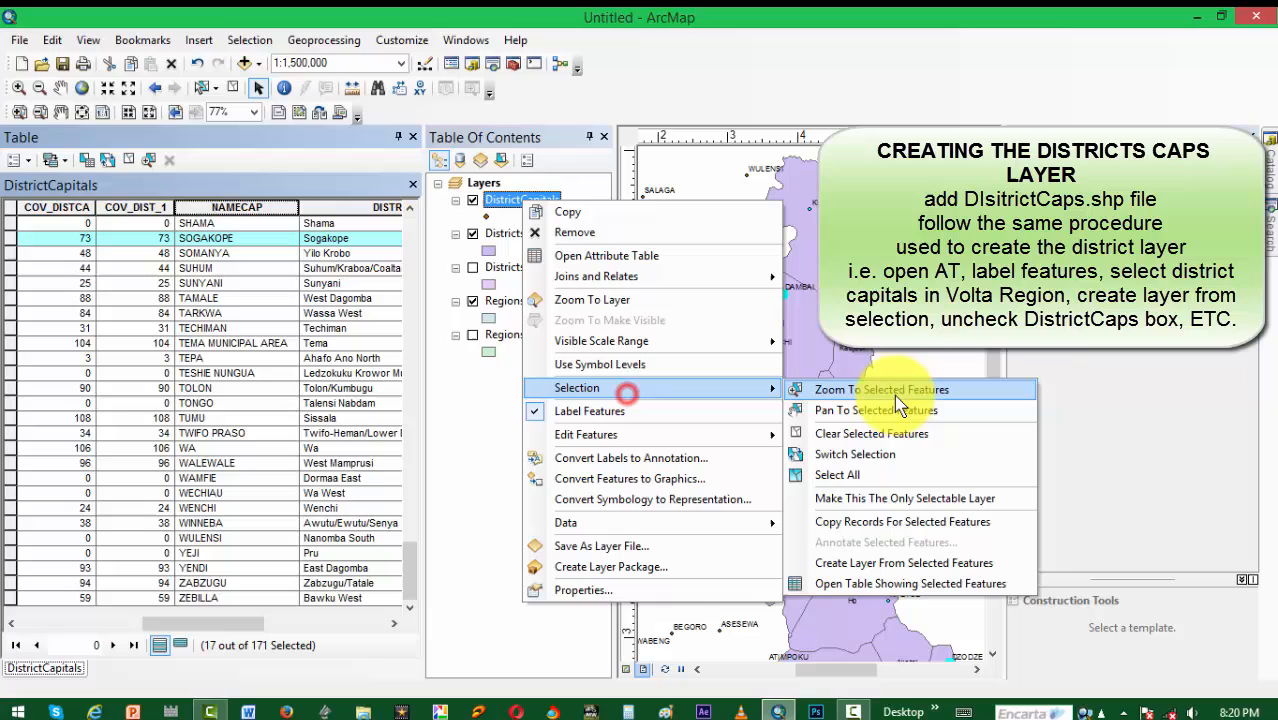
pyautogui.click(890, 563)
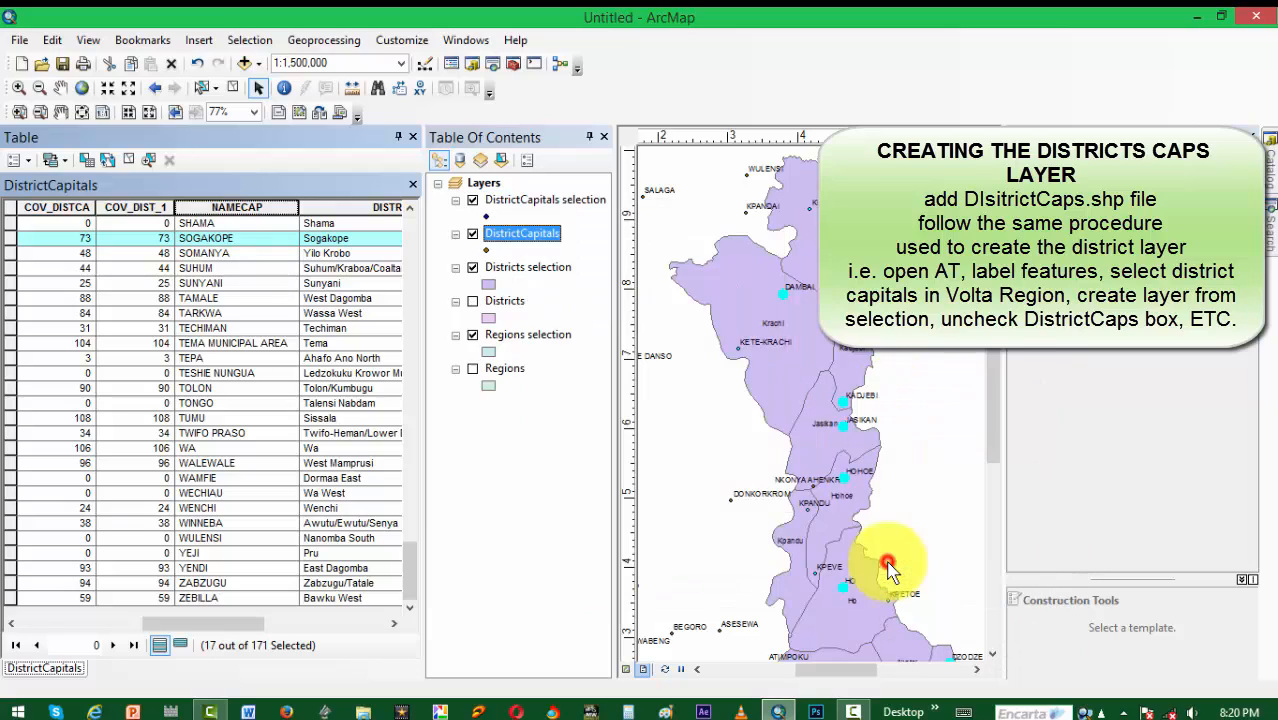
pyautogui.click(473, 236)
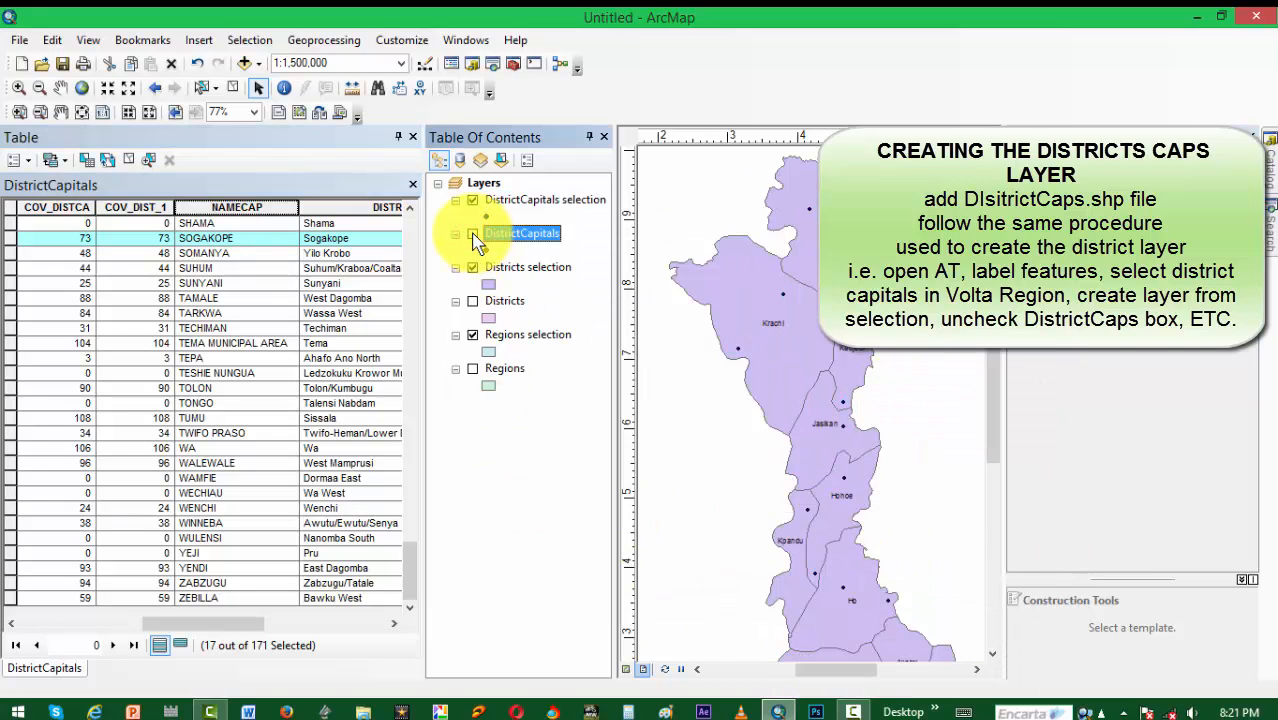
# Step: Label the features of the DistrictCapitals selection layer and close the attribute table
pyautogui.click(523, 206)
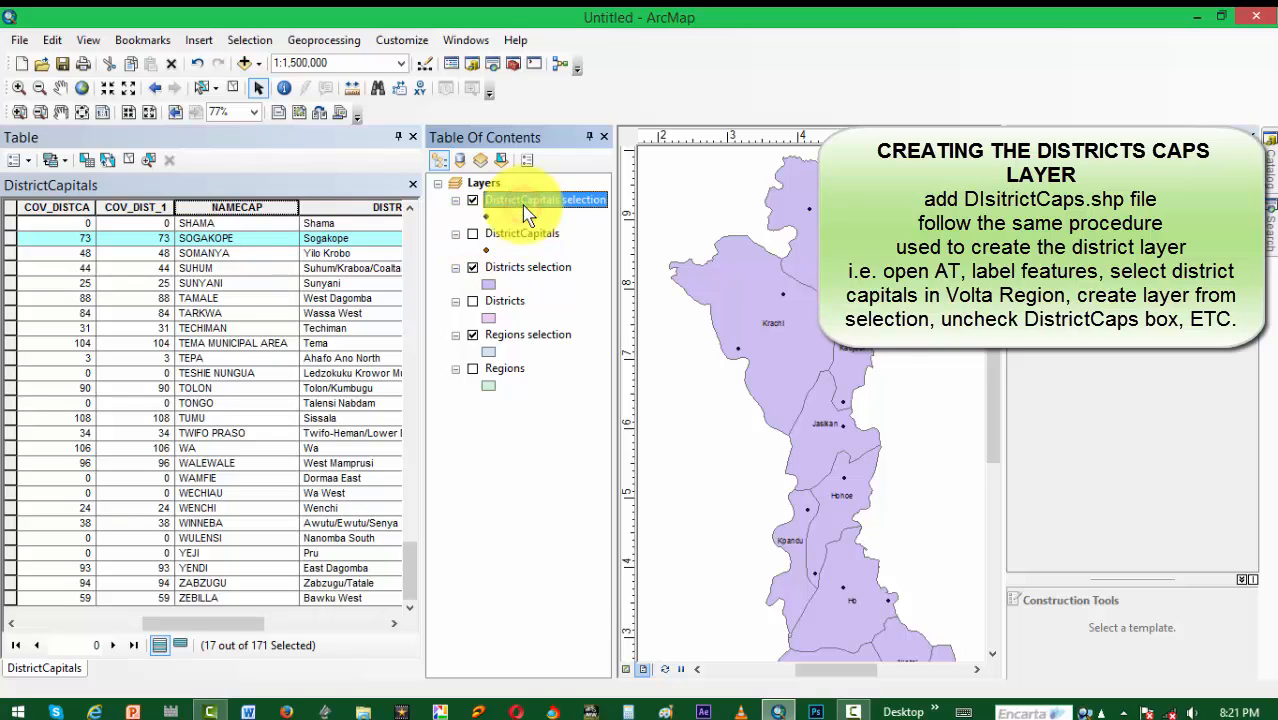
pyautogui.rightClick(524, 207)
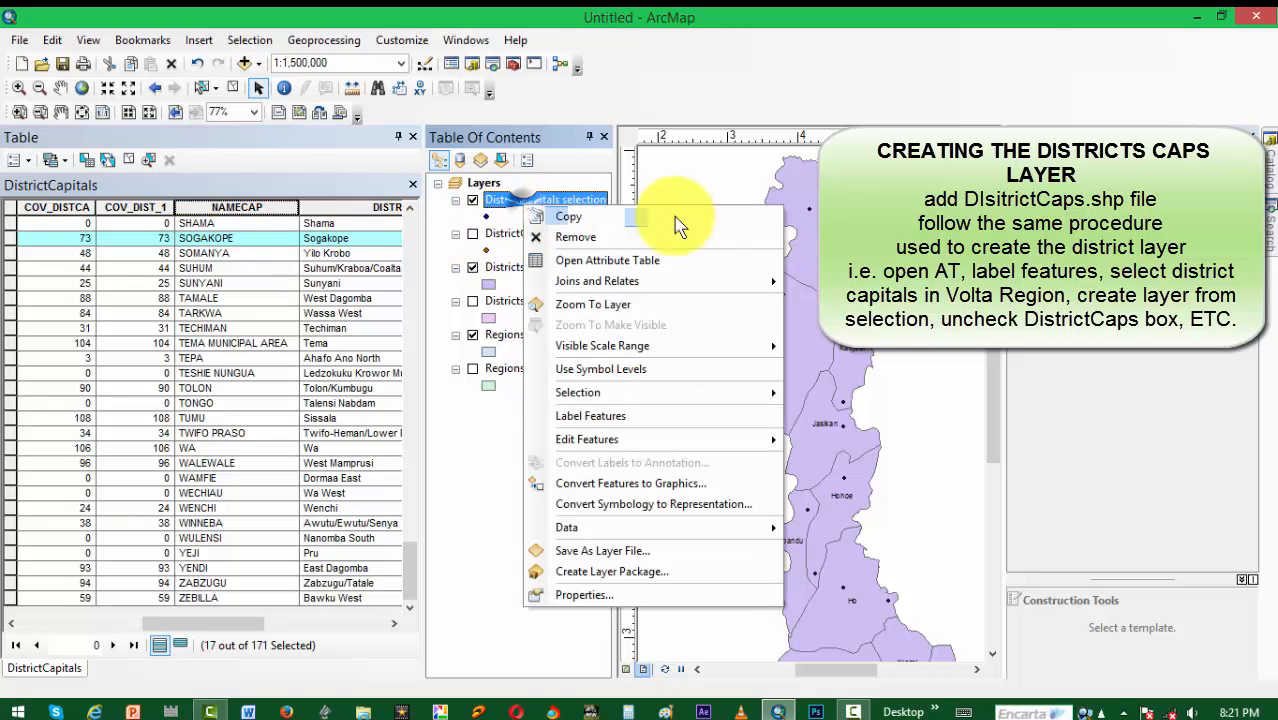
pyautogui.click(630, 415)
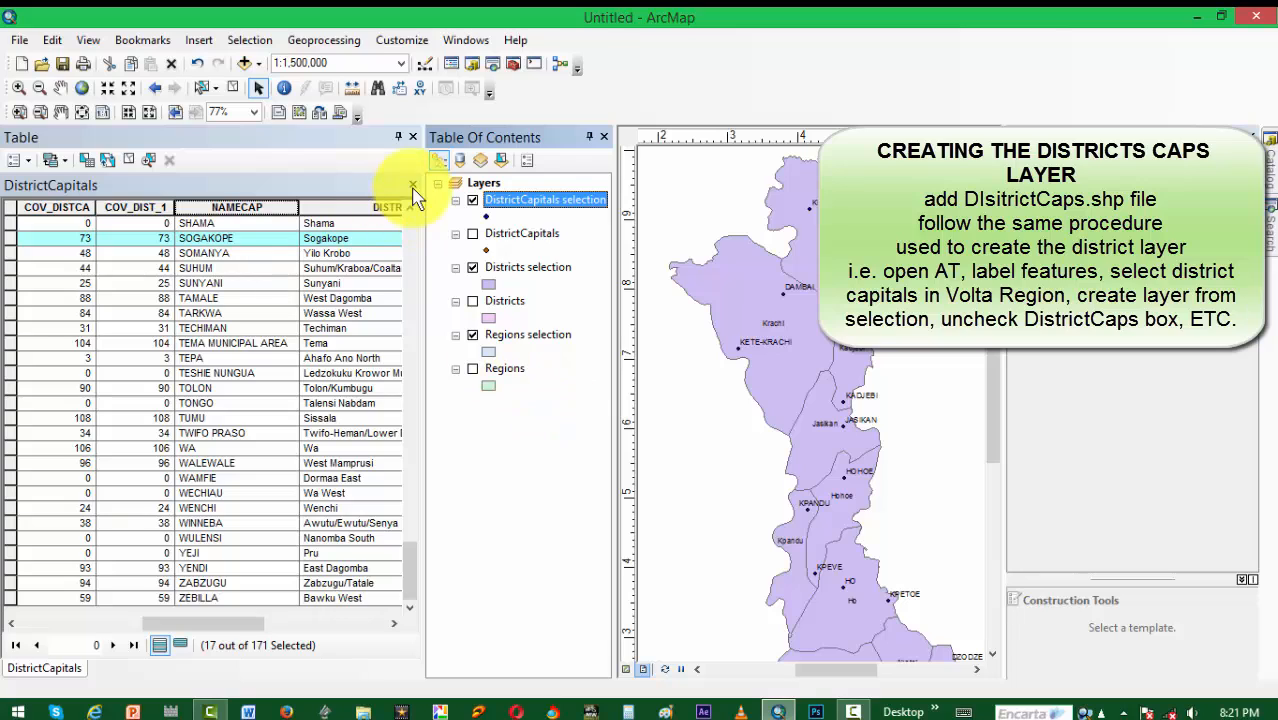
pyautogui.click(412, 137)
pyautogui.moveTo(706, 669); pyautogui.dragTo(800, 685)
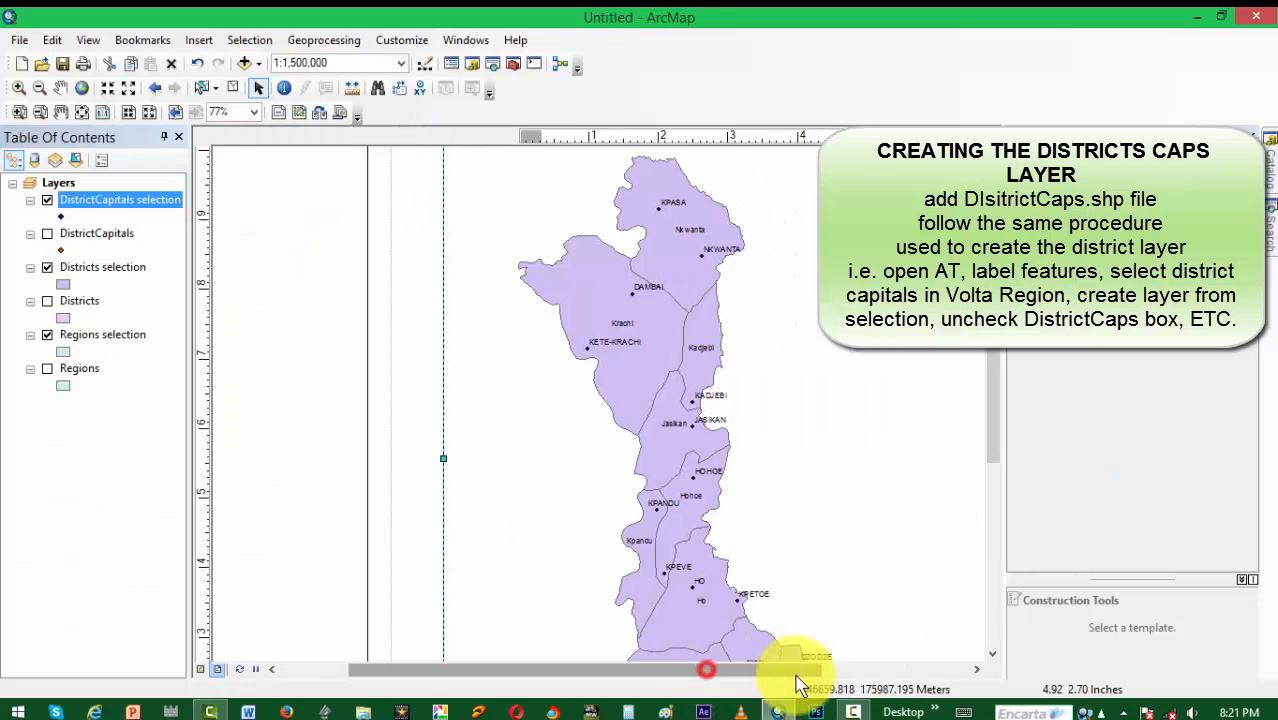
pyautogui.scroll(-3, 609, 492)
pyautogui.moveTo(625, 671); pyautogui.dragTo(656, 677)
pyautogui.moveTo(991, 385); pyautogui.dragTo(991, 414)
pyautogui.scroll(2, 637, 509)
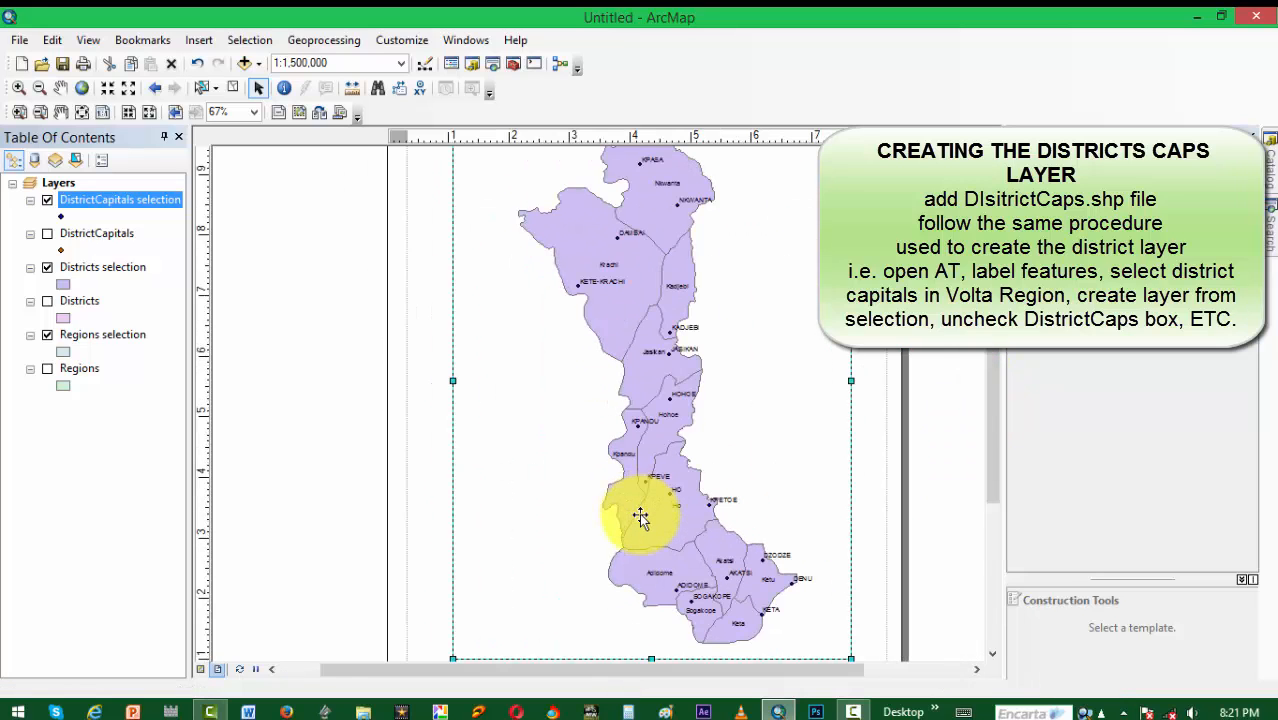
pyautogui.scroll(1, 640, 517)
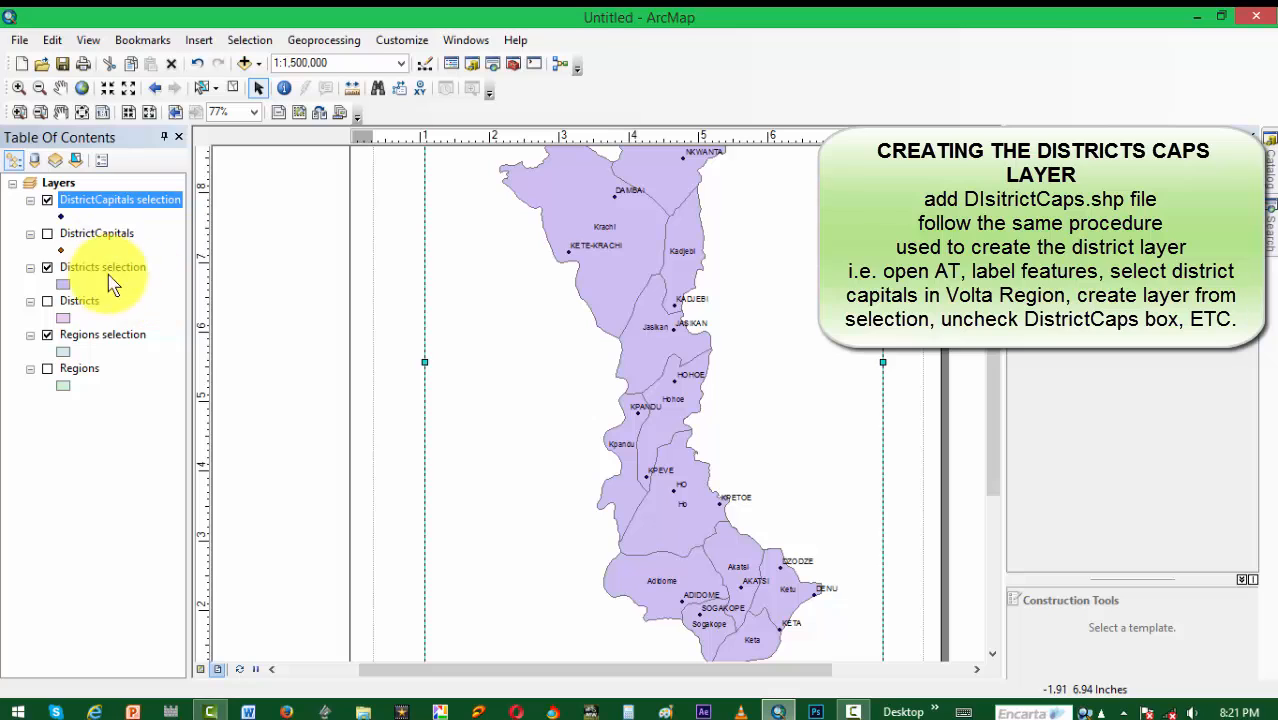
# Step: Rename the capitals, districts and regions selection layers as DistrictCapitals, Districts Boundaries and Region Boundary
pyautogui.doubleClick(167, 200)
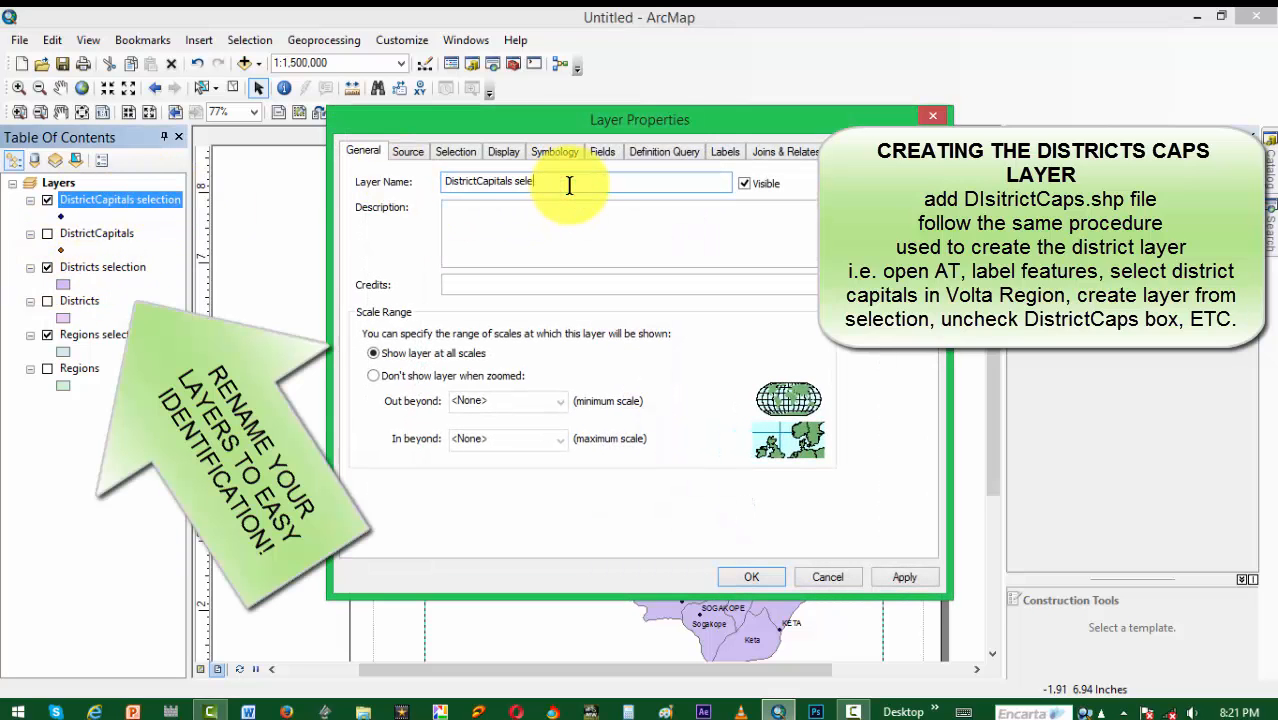
pyautogui.press('BackSpace')
pyautogui.press('BackSpace')
pyautogui.press('BackSpace')
pyautogui.press('BackSpace')
pyautogui.press('BackSpace')
pyautogui.click(775, 578)
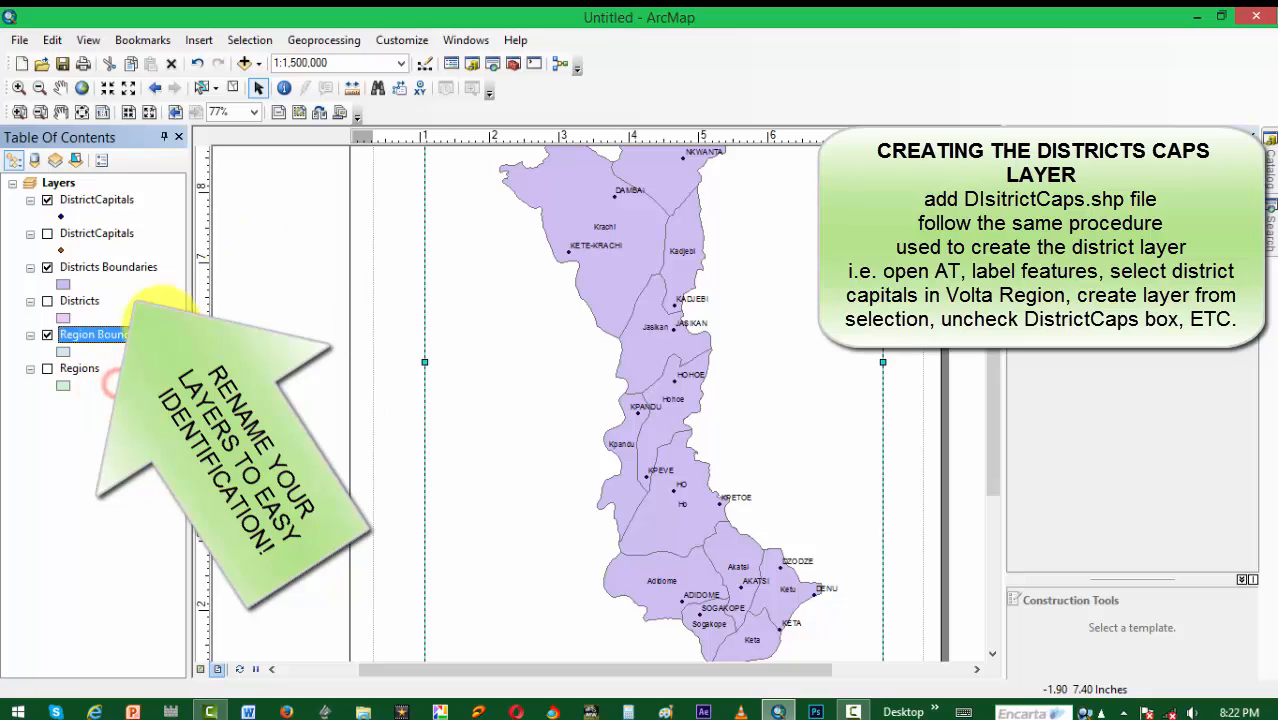
# Step: Remove the hidden original DistrictCapitals, Districts and Regions layers from the map
pyautogui.click(85, 235)
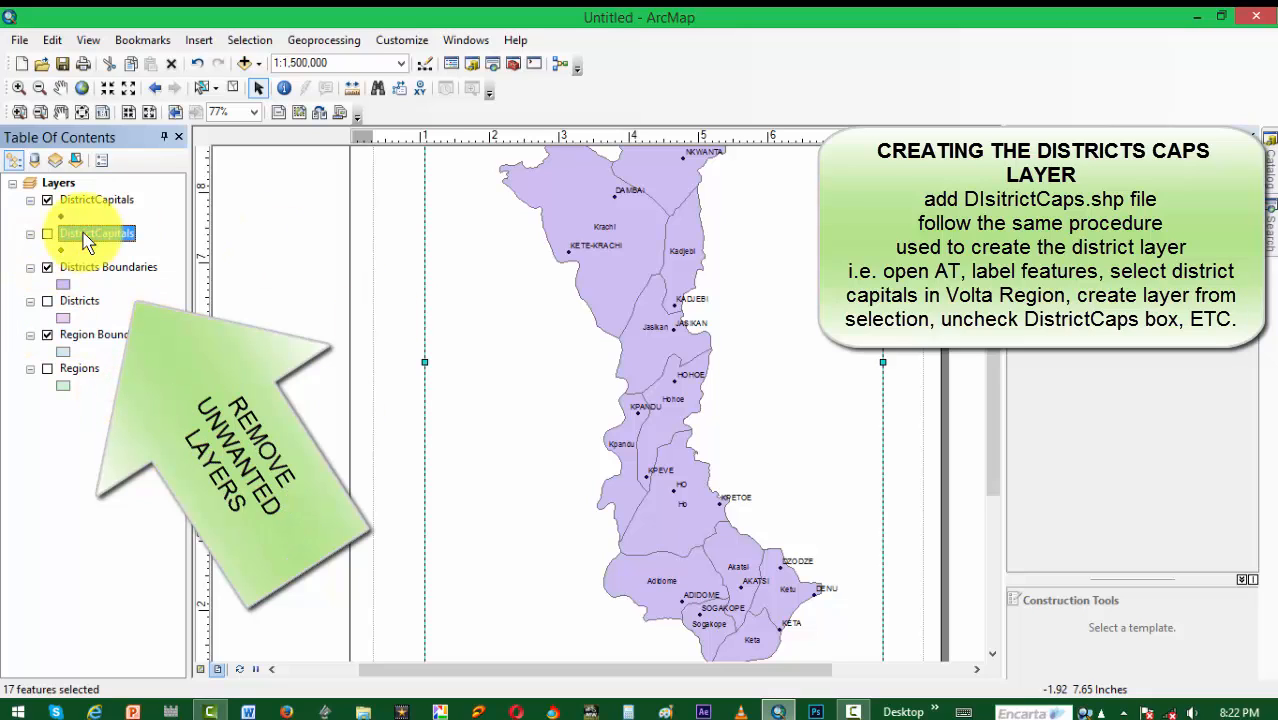
pyautogui.rightClick(85, 238)
pyautogui.click(110, 264)
pyautogui.click(72, 270)
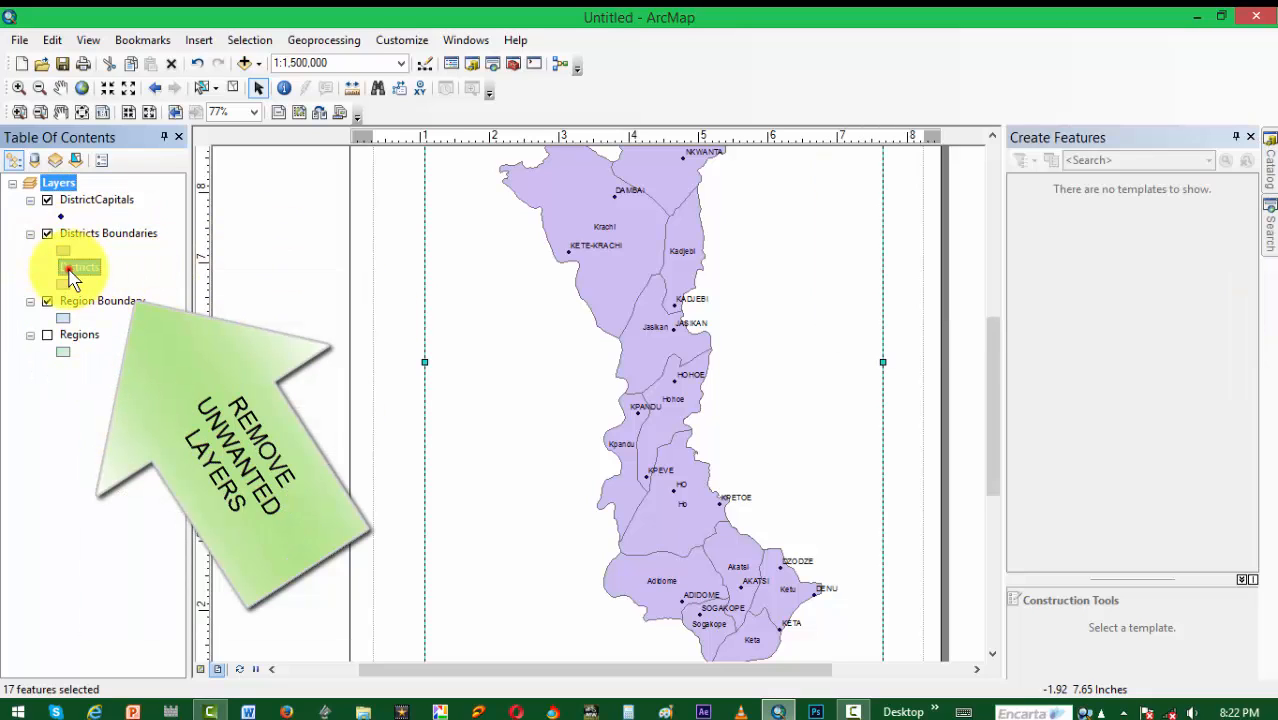
pyautogui.rightClick(72, 278)
pyautogui.click(183, 296)
pyautogui.click(74, 300)
pyautogui.rightClick(70, 298)
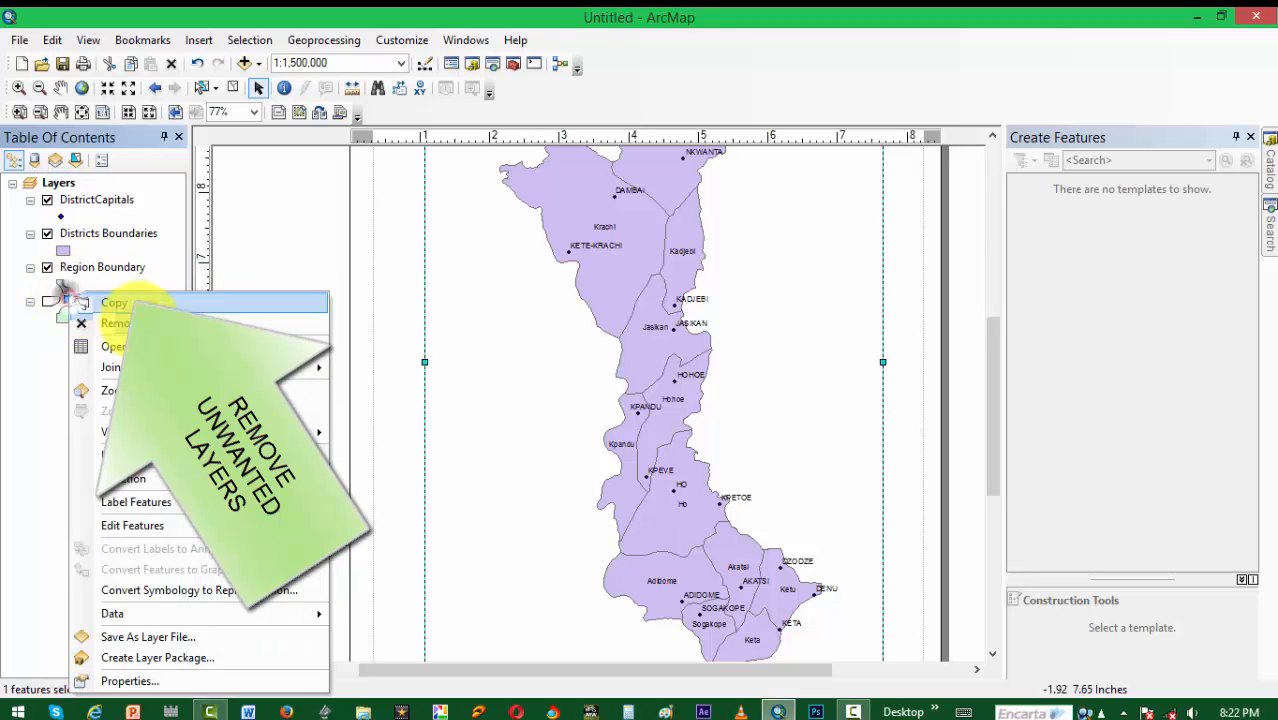
pyautogui.click(118, 322)
# Step: Add RegionCaps.shp from the Country_Shapefiles folder to the map
pyautogui.moveTo(996, 342)
pyautogui.mouseDown()
pyautogui.moveTo(1004, 414)
pyautogui.moveTo(1004, 334)
pyautogui.mouseUp()
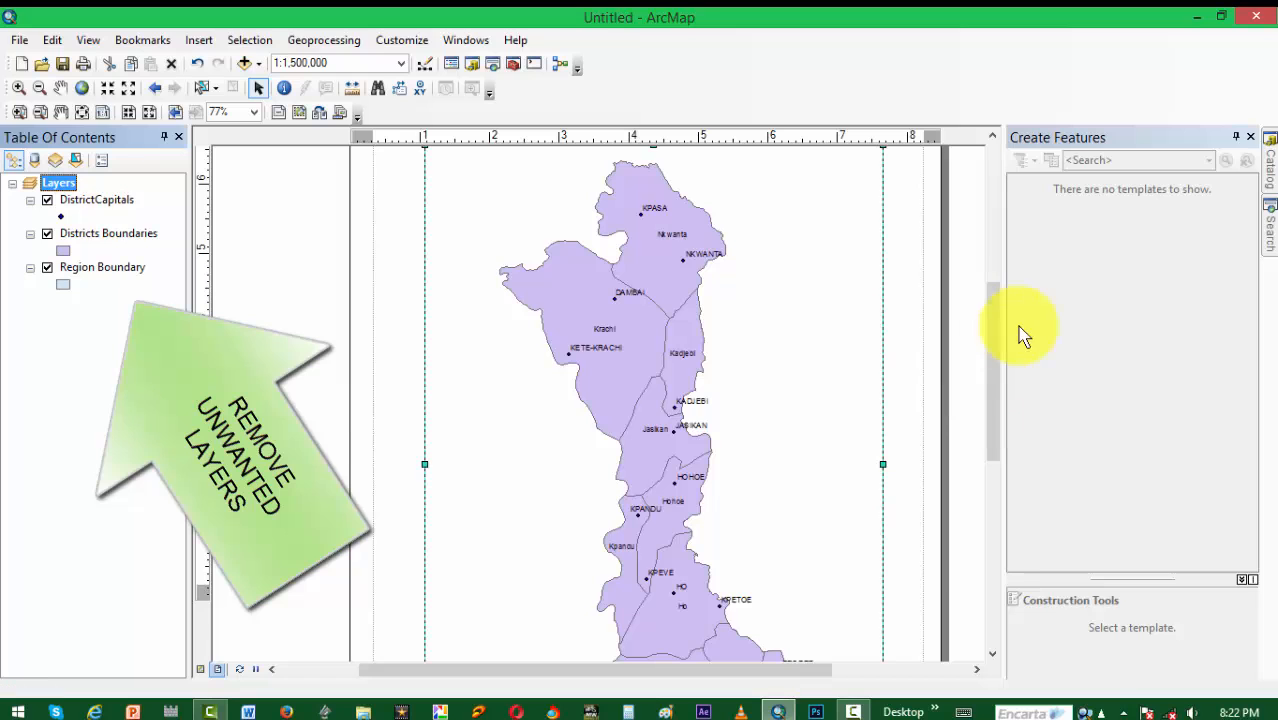
pyautogui.click(80, 270)
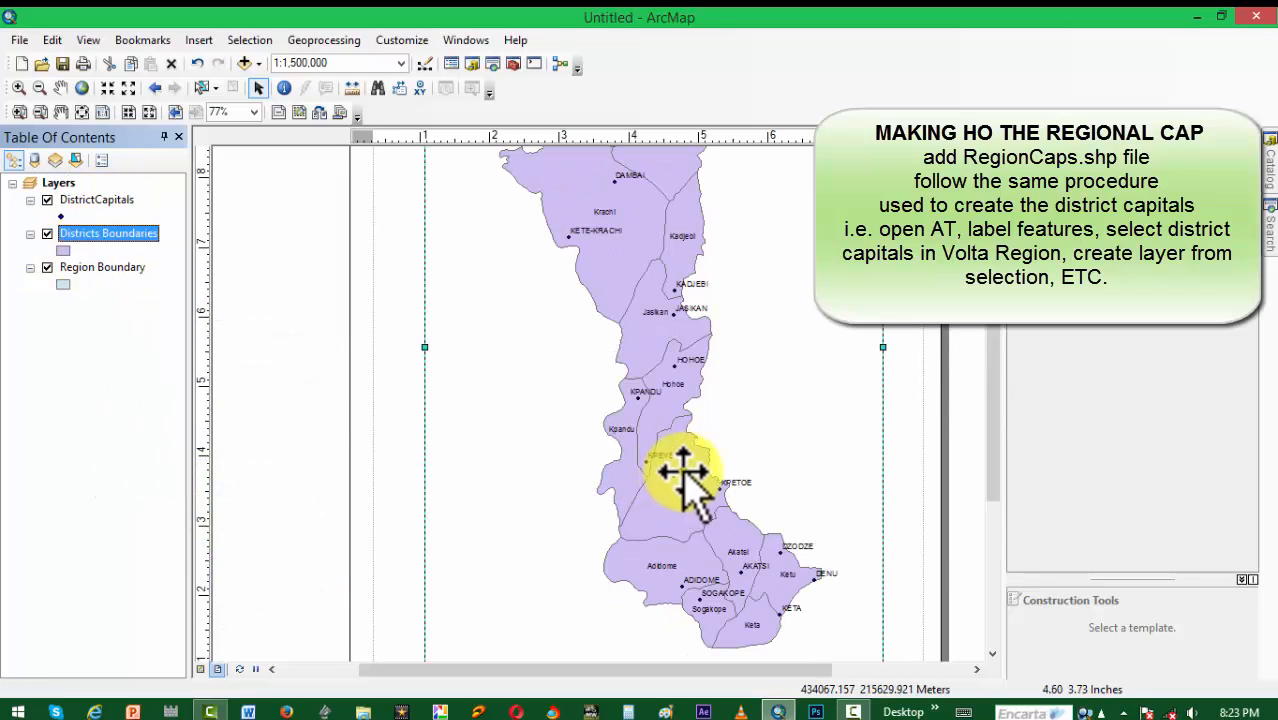
pyautogui.click(244, 63)
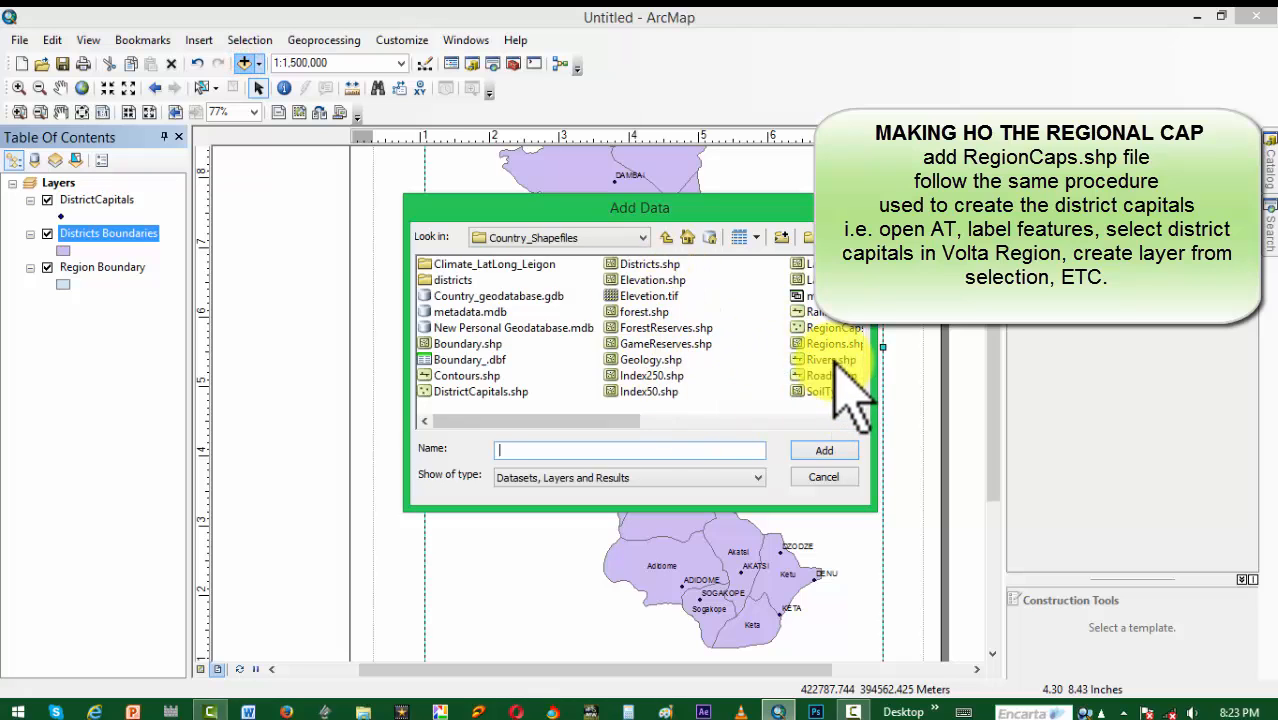
pyautogui.moveTo(630, 420); pyautogui.dragTo(735, 420)
pyautogui.click(660, 327)
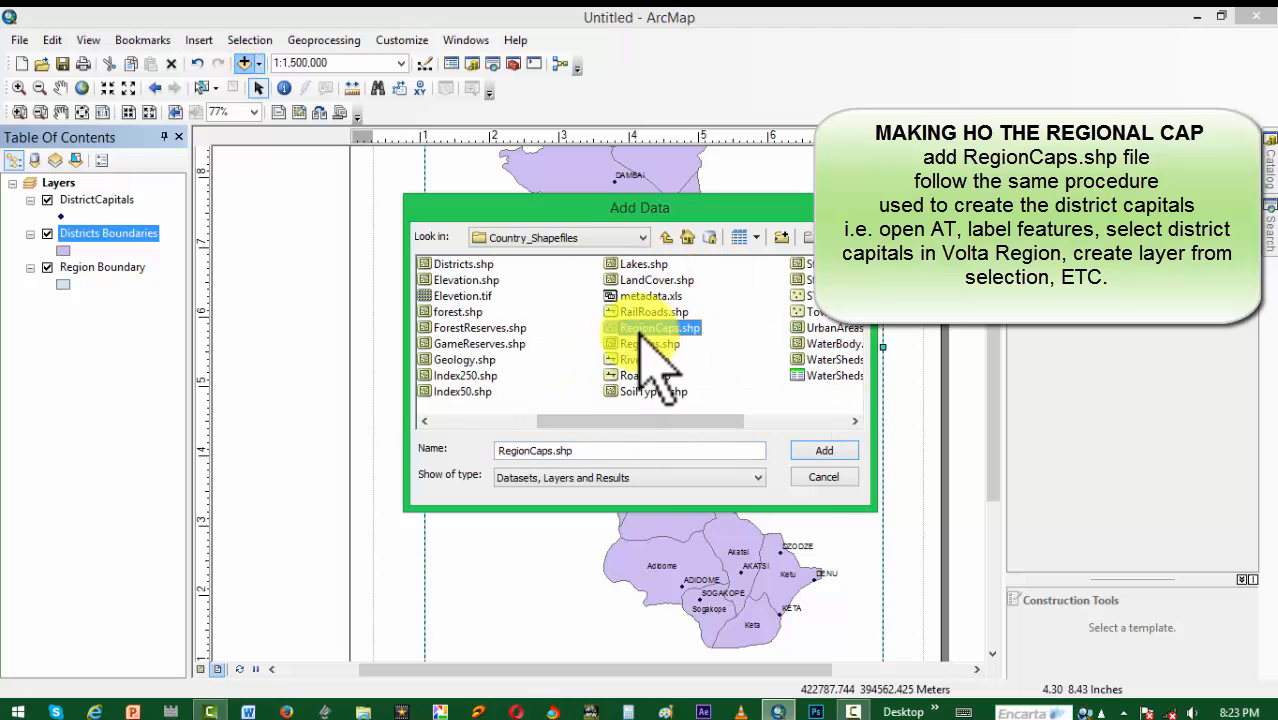
pyautogui.click(823, 451)
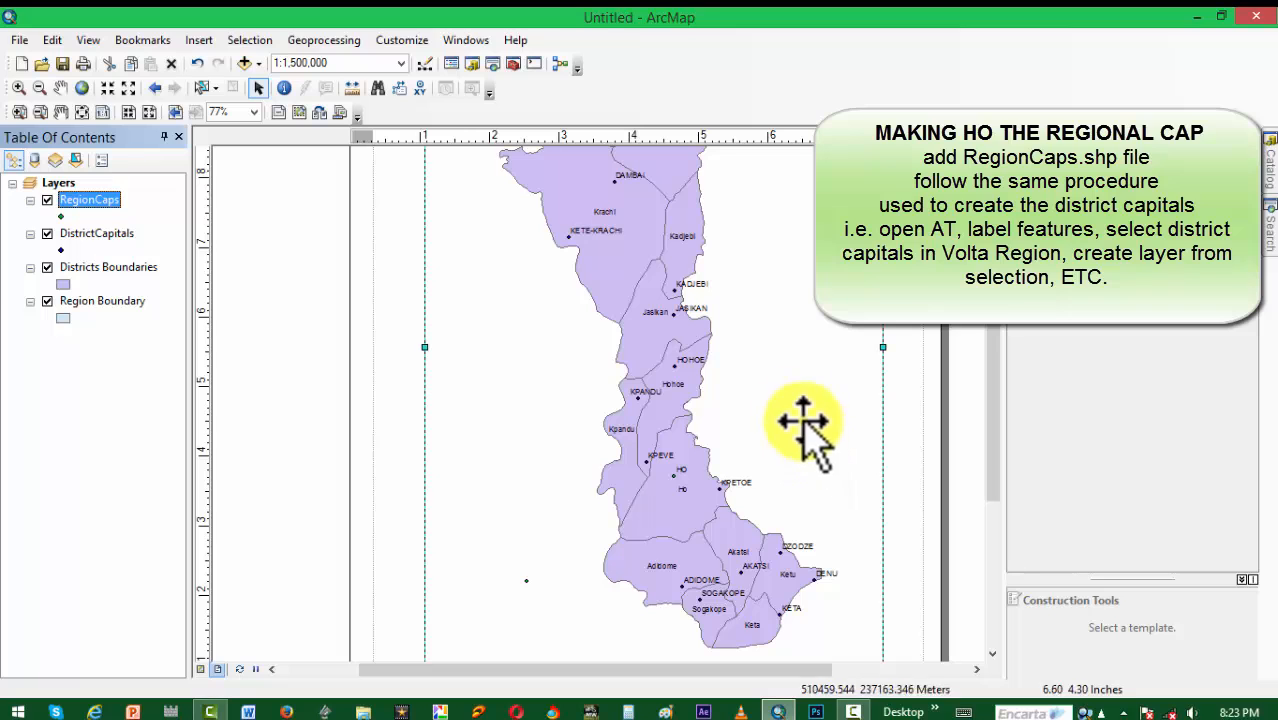
pyautogui.click(62, 215)
pyautogui.click(482, 512)
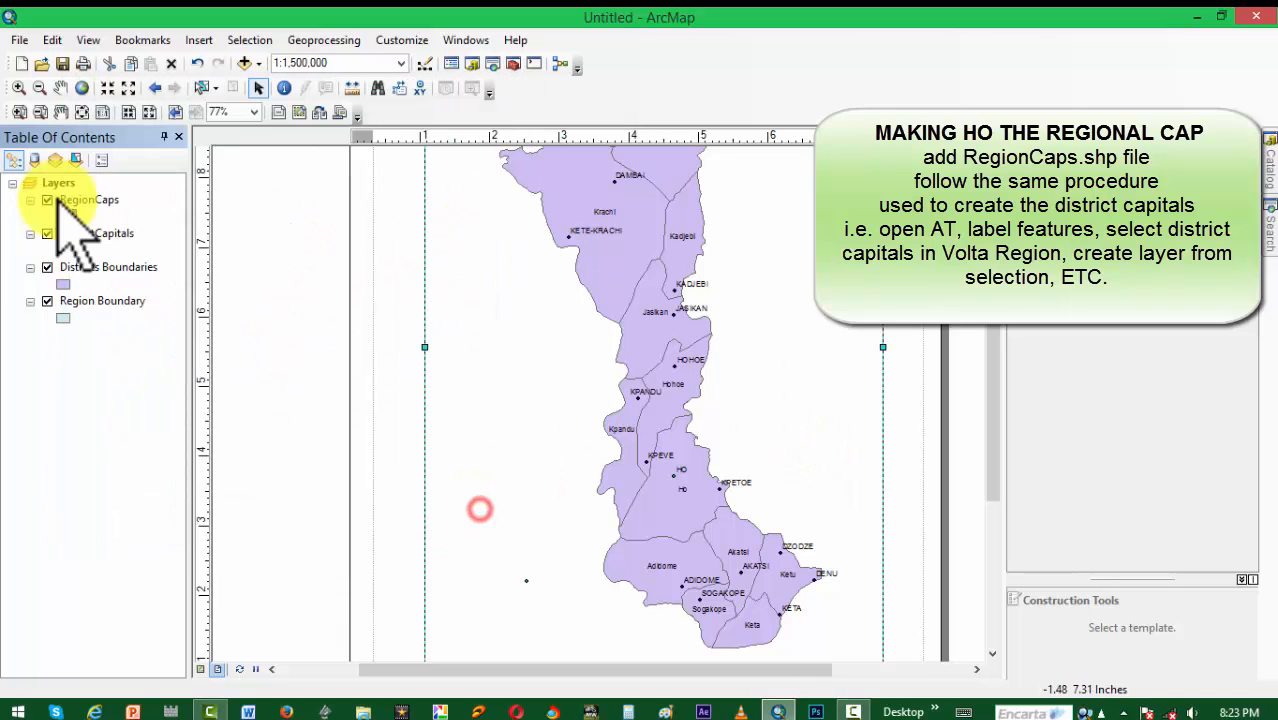
pyautogui.rightClick(73, 199)
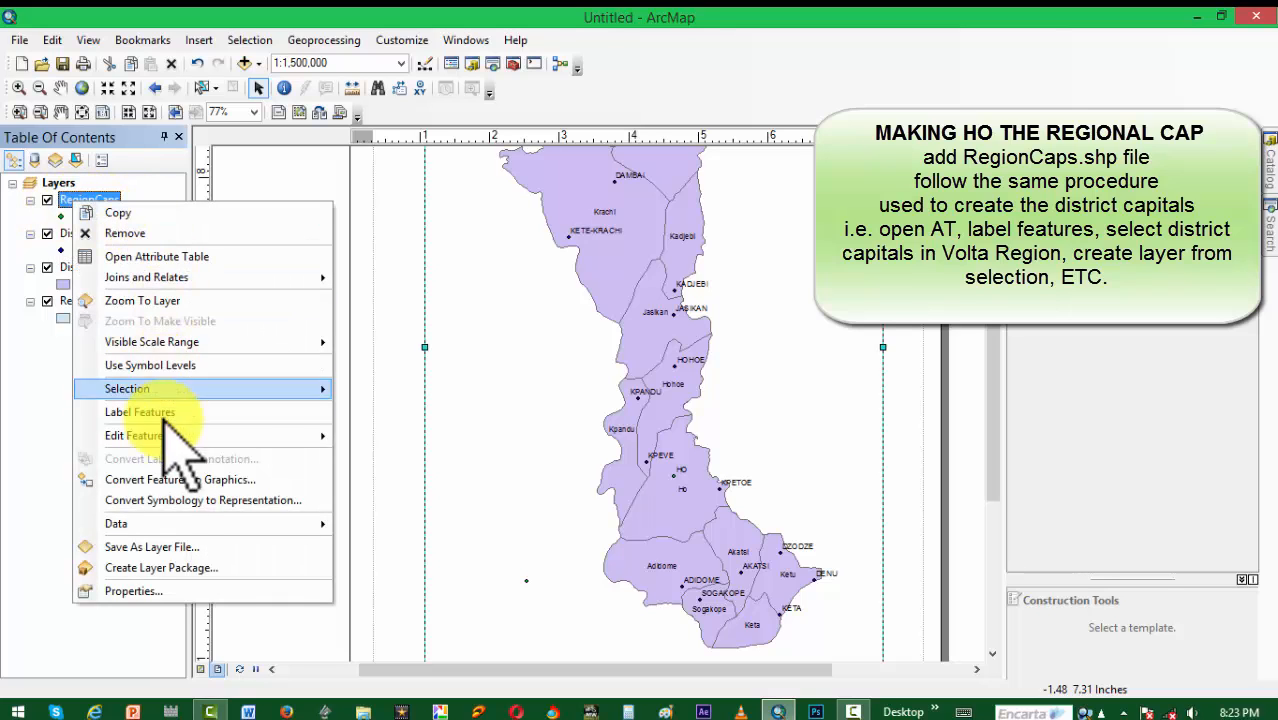
pyautogui.click(106, 189)
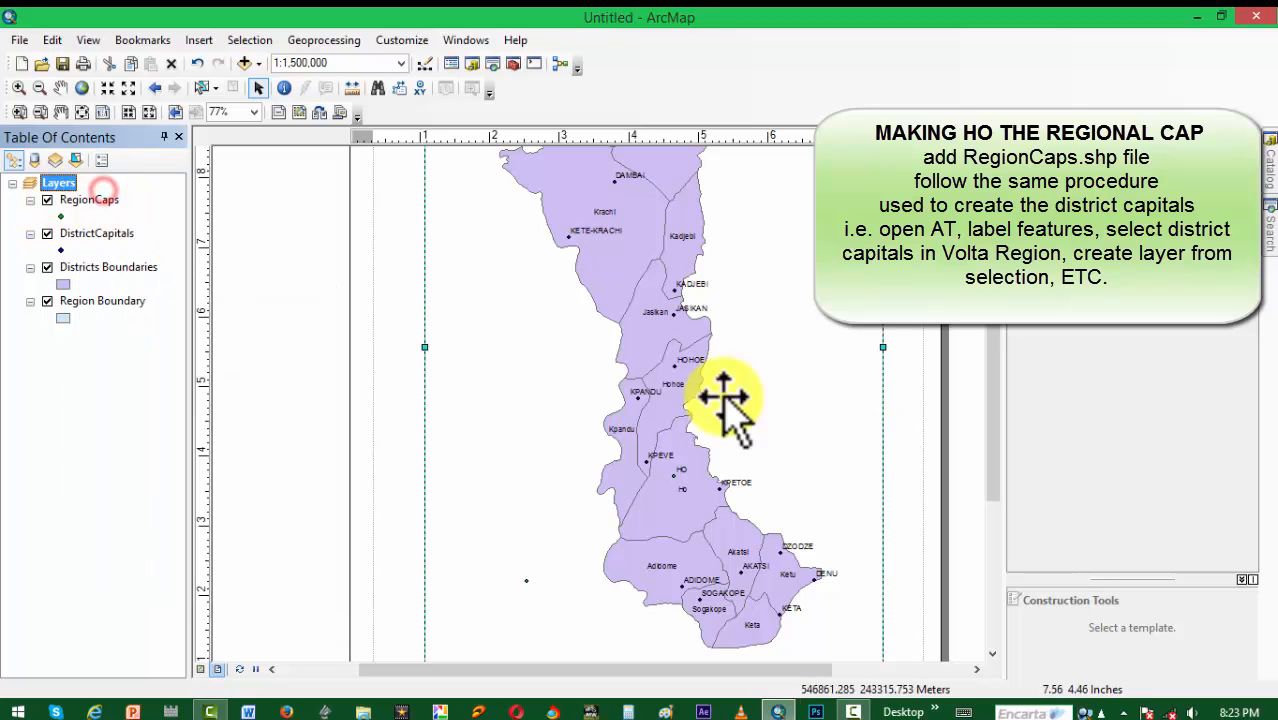
# Step: Select the HO record in the RegionCaps attribute table
pyautogui.scroll(1, 618, 407)
pyautogui.scroll(-6, 621, 408)
pyautogui.scroll(5, 621, 408)
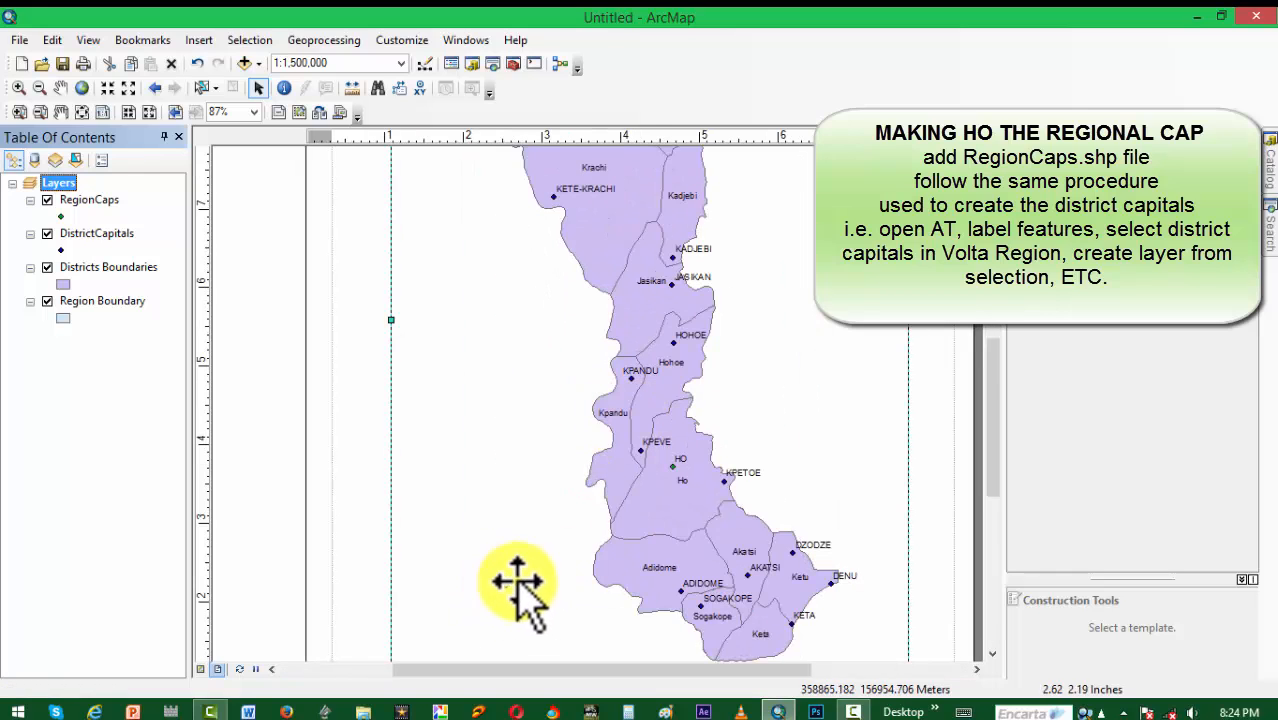
pyautogui.rightClick(90, 200)
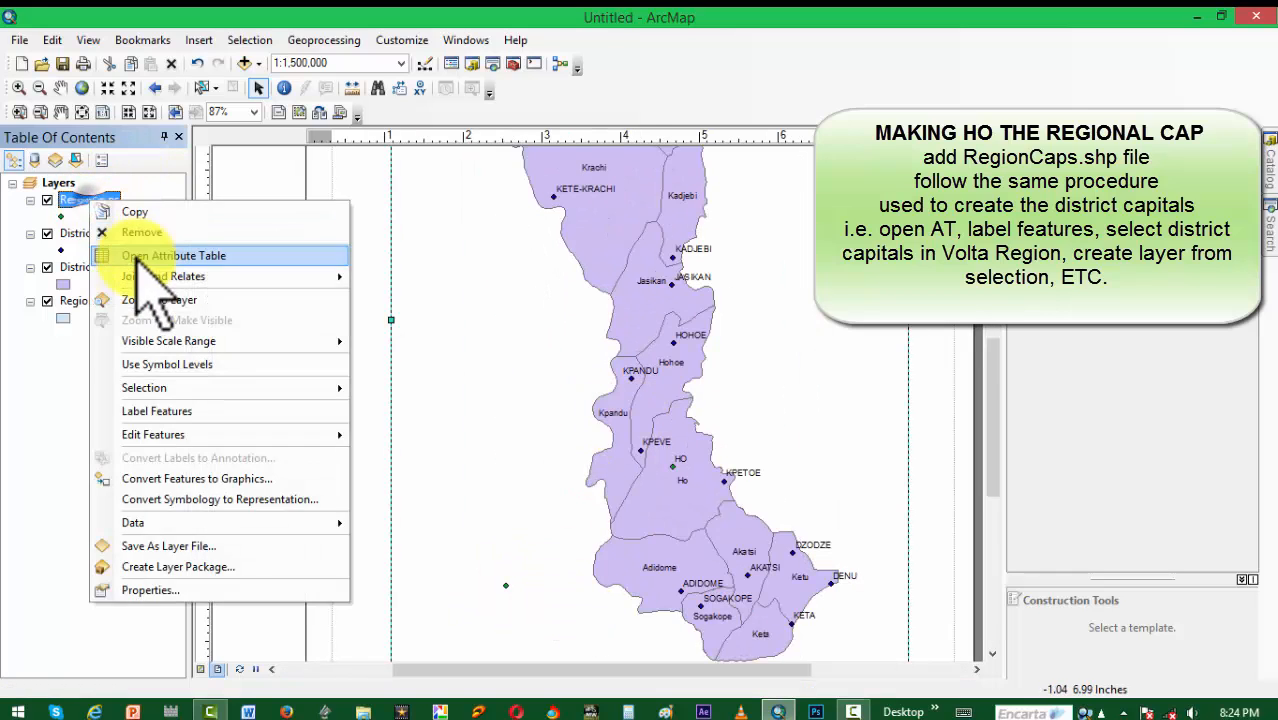
pyautogui.click(148, 251)
pyautogui.click(8, 268)
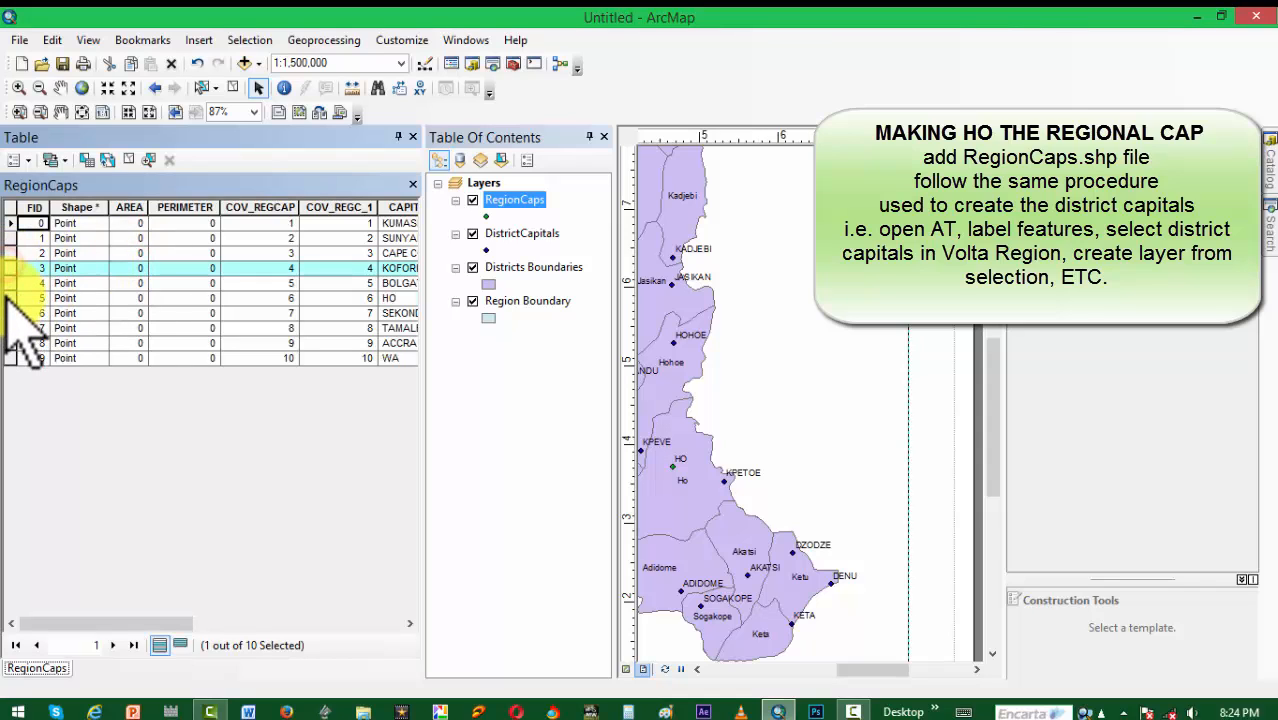
pyautogui.click(8, 298)
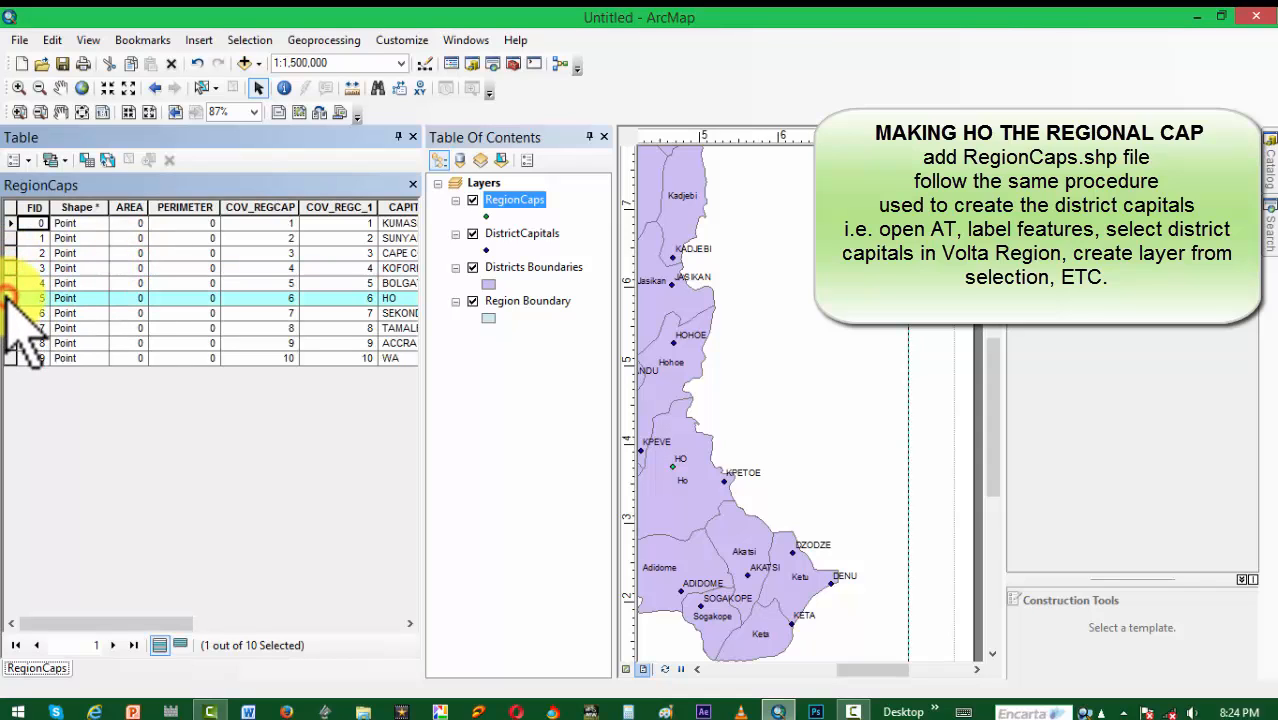
# Step: Create a new layer from the selected RegionCaps feature
pyautogui.rightClick(522, 199)
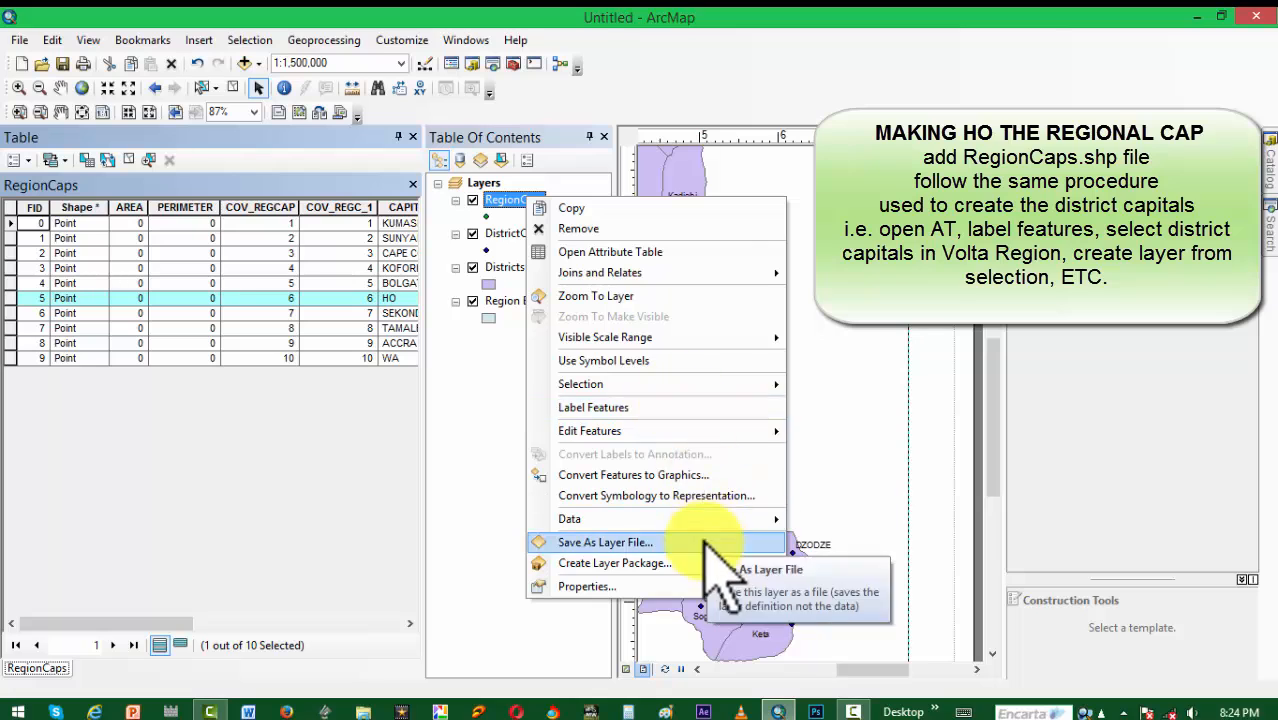
pyautogui.click(717, 384)
pyautogui.click(910, 568)
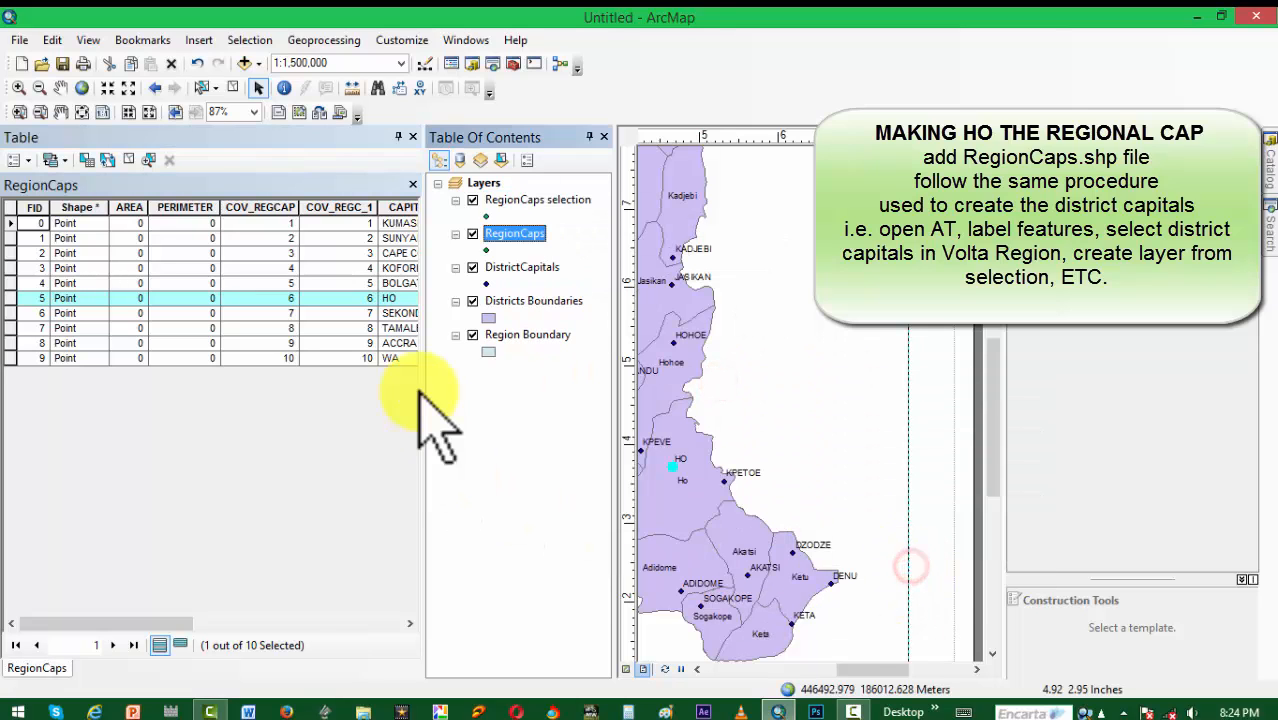
# Step: Close the attribute table, then hide and remove the original RegionCaps layer
pyautogui.click(412, 137)
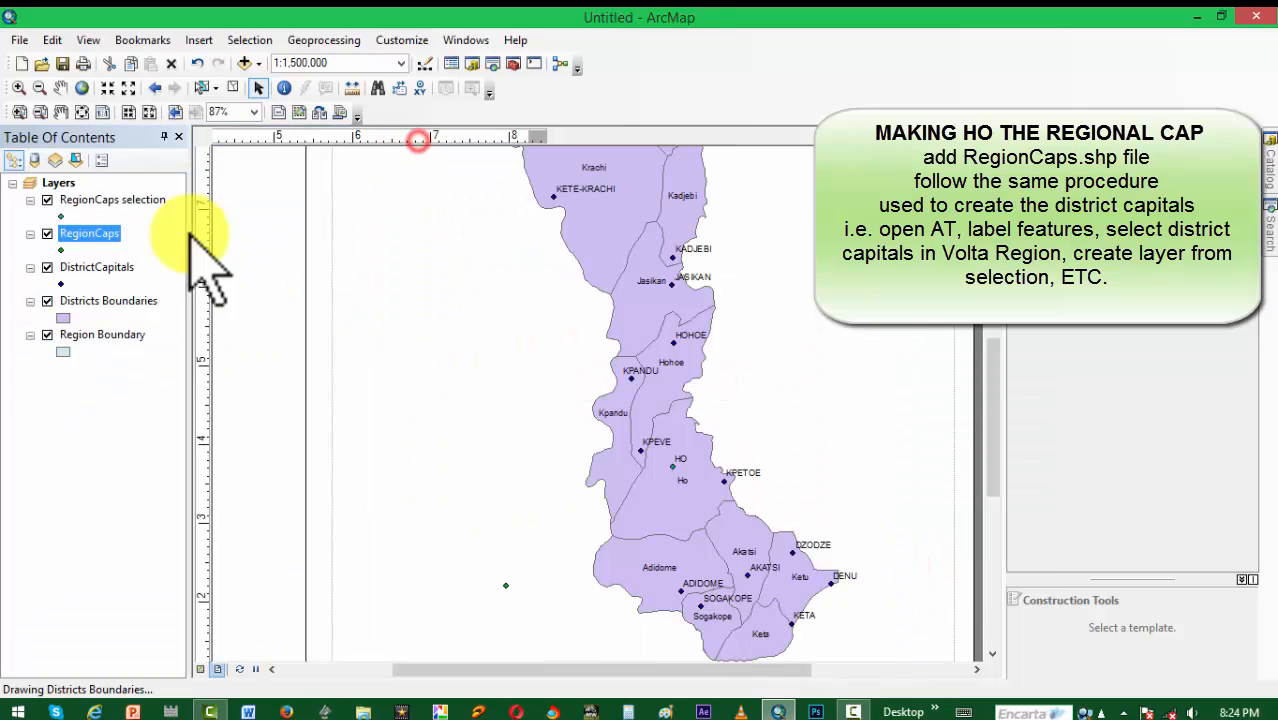
pyautogui.click(48, 233)
pyautogui.rightClick(57, 238)
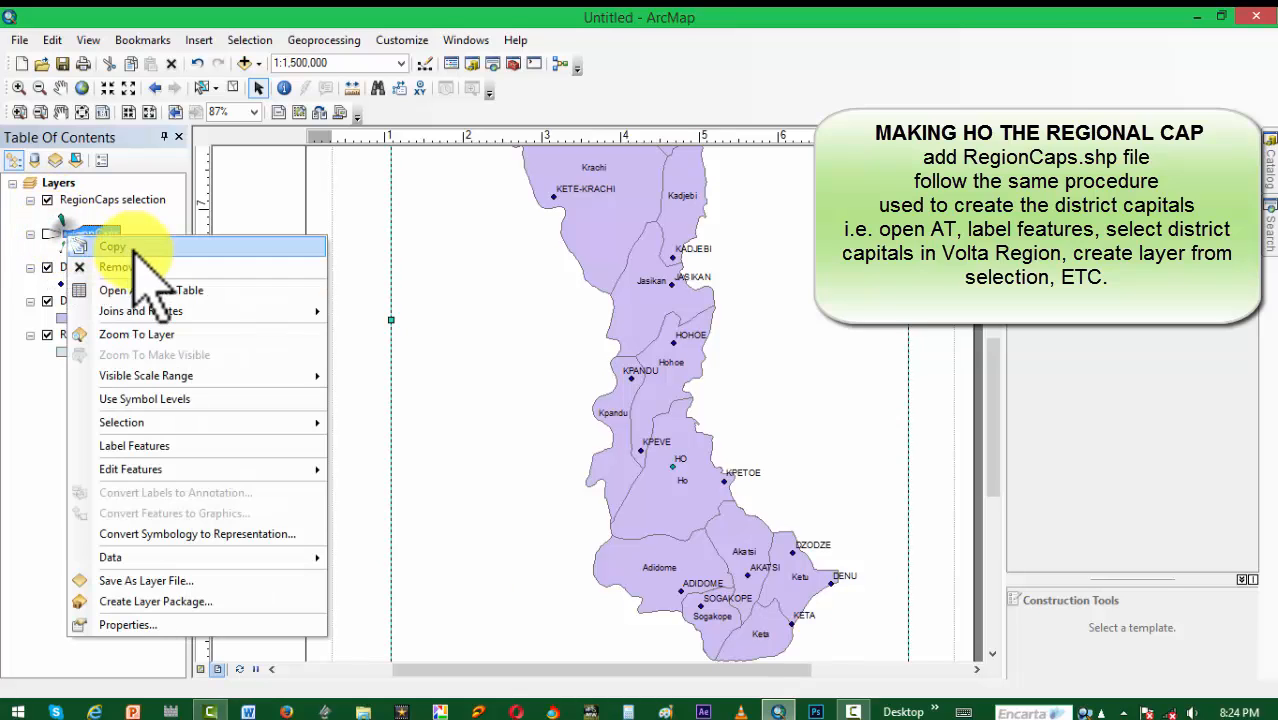
pyautogui.click(143, 264)
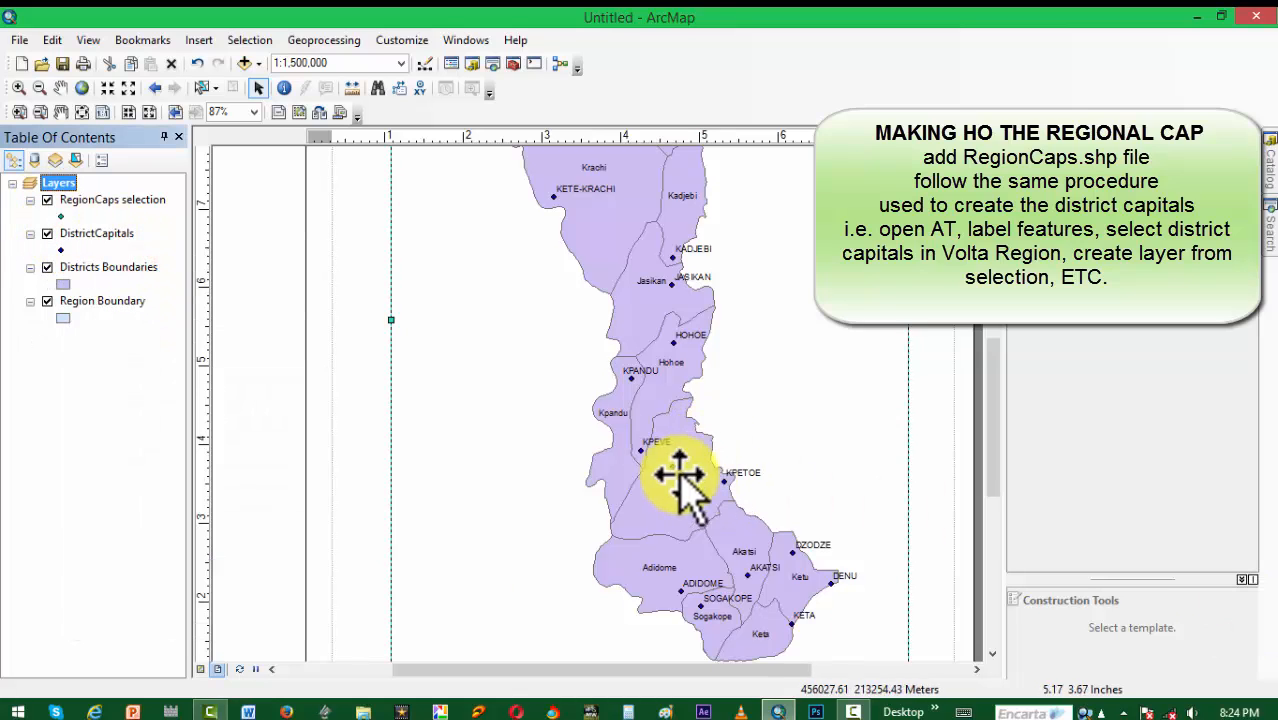
# Step: Change the DistrictCapitals marker colour from the palette to green
pyautogui.click(60, 217)
pyautogui.click(458, 245)
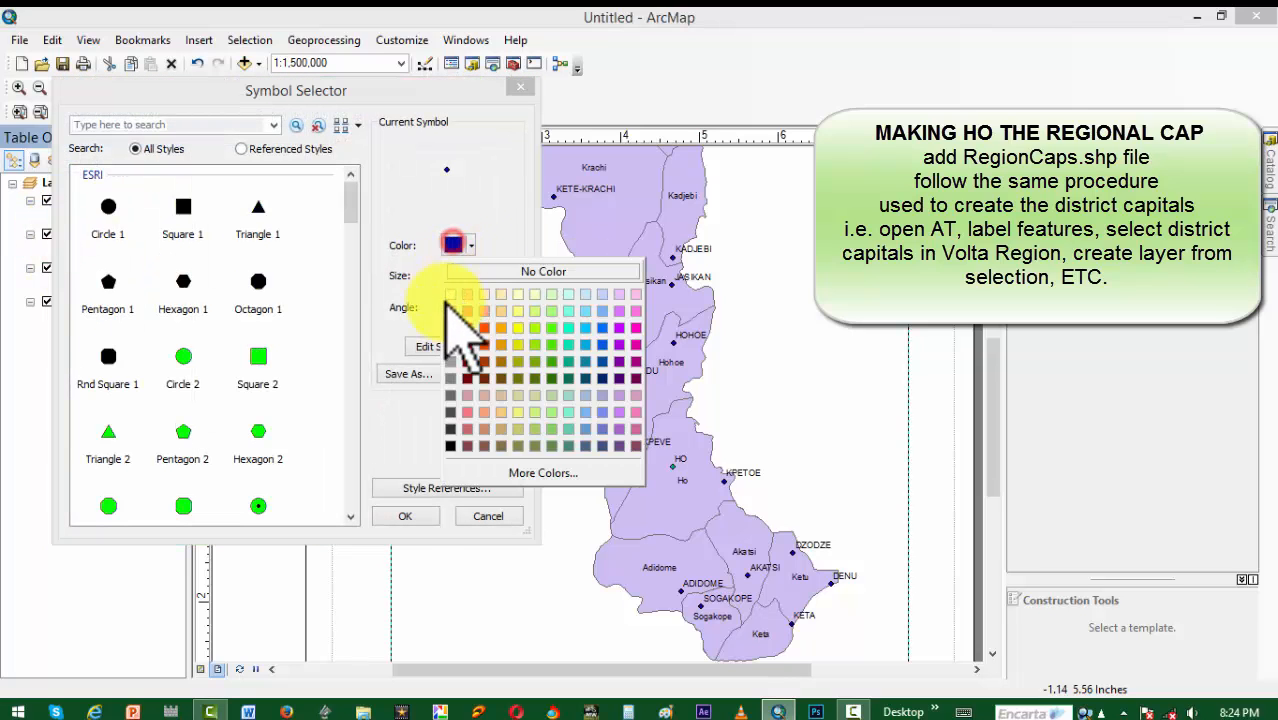
pyautogui.click(551, 362)
pyautogui.click(422, 514)
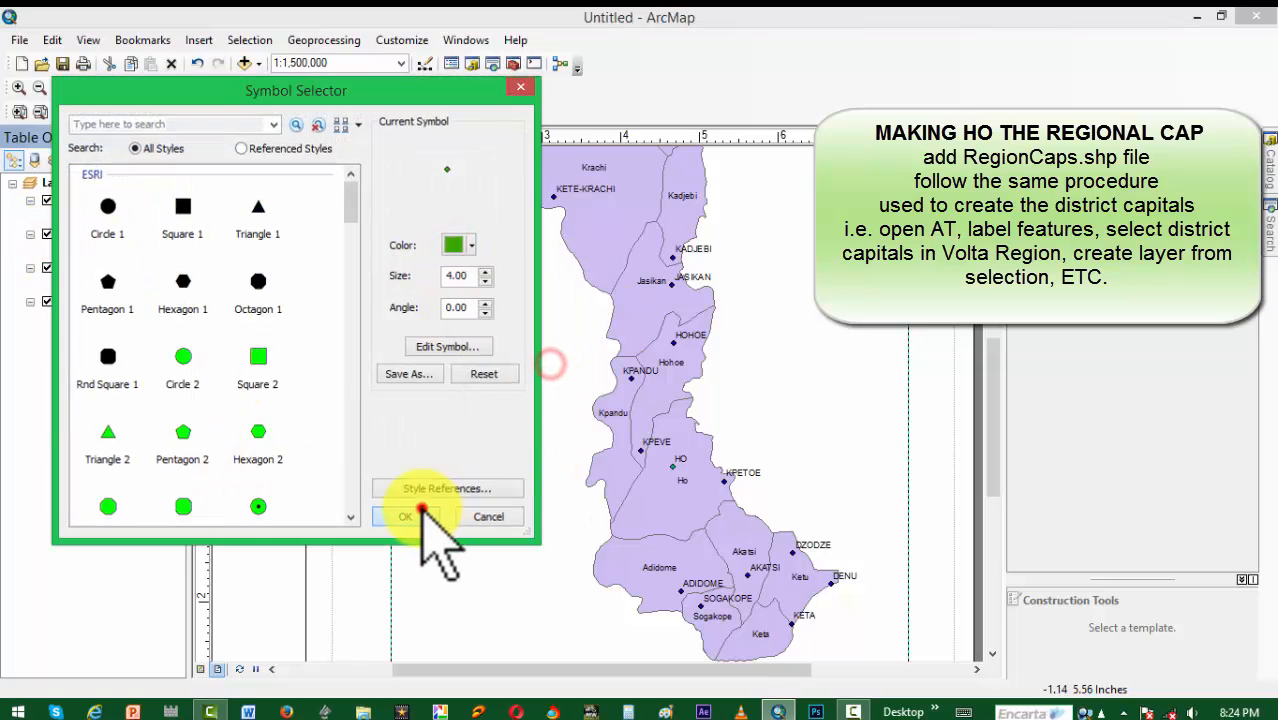
# Step: Change the RegionCaps selection layer's symbol type to 3D Marker Symbol without importing a picture file
pyautogui.click(60, 217)
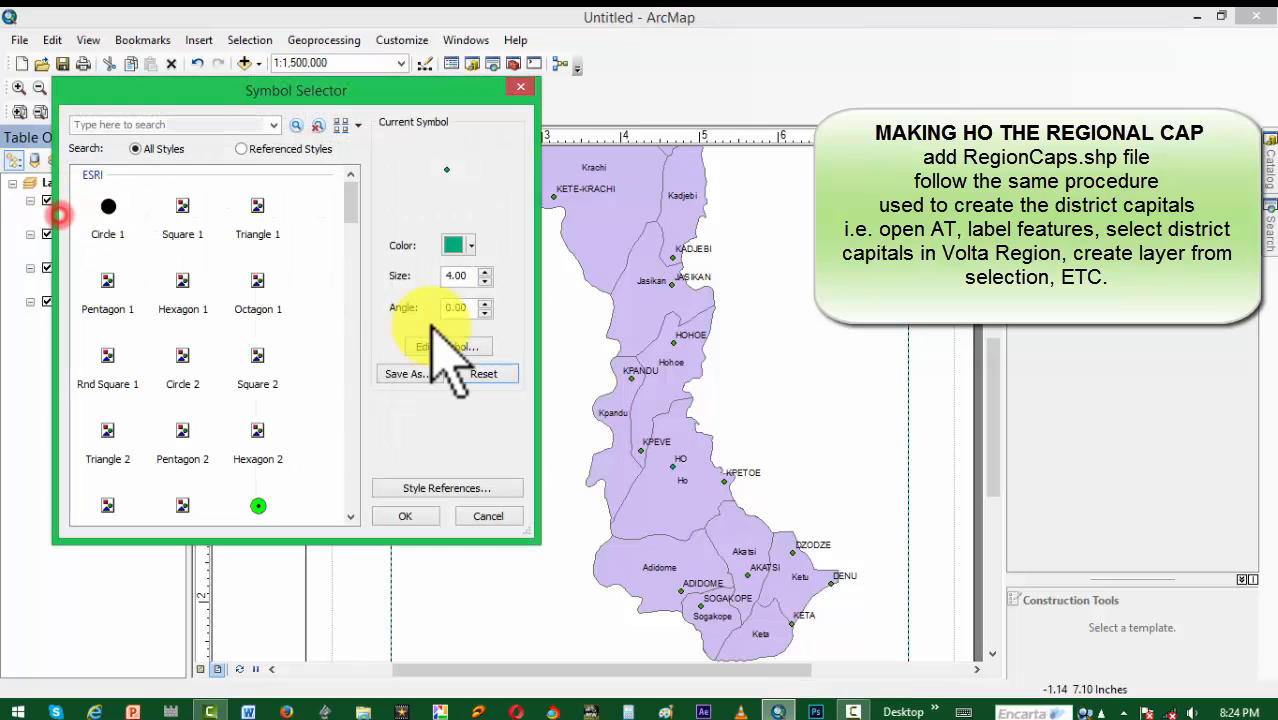
pyautogui.click(447, 347)
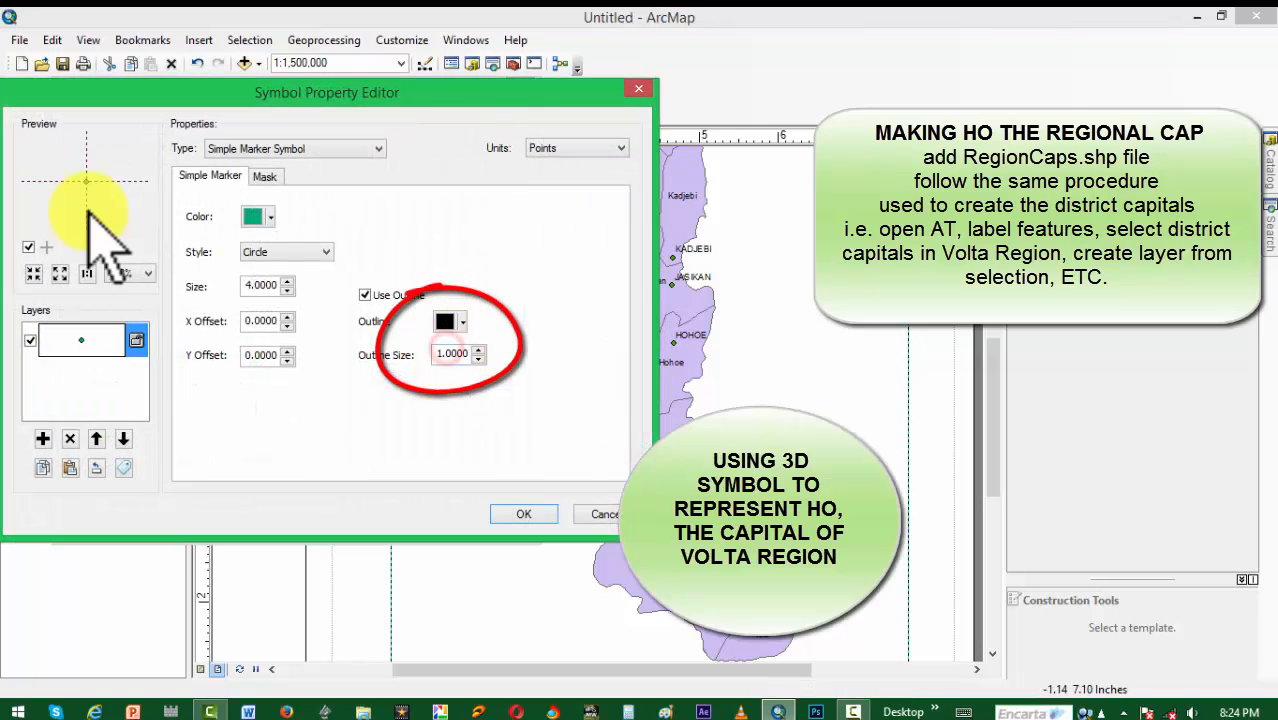
pyautogui.click(272, 149)
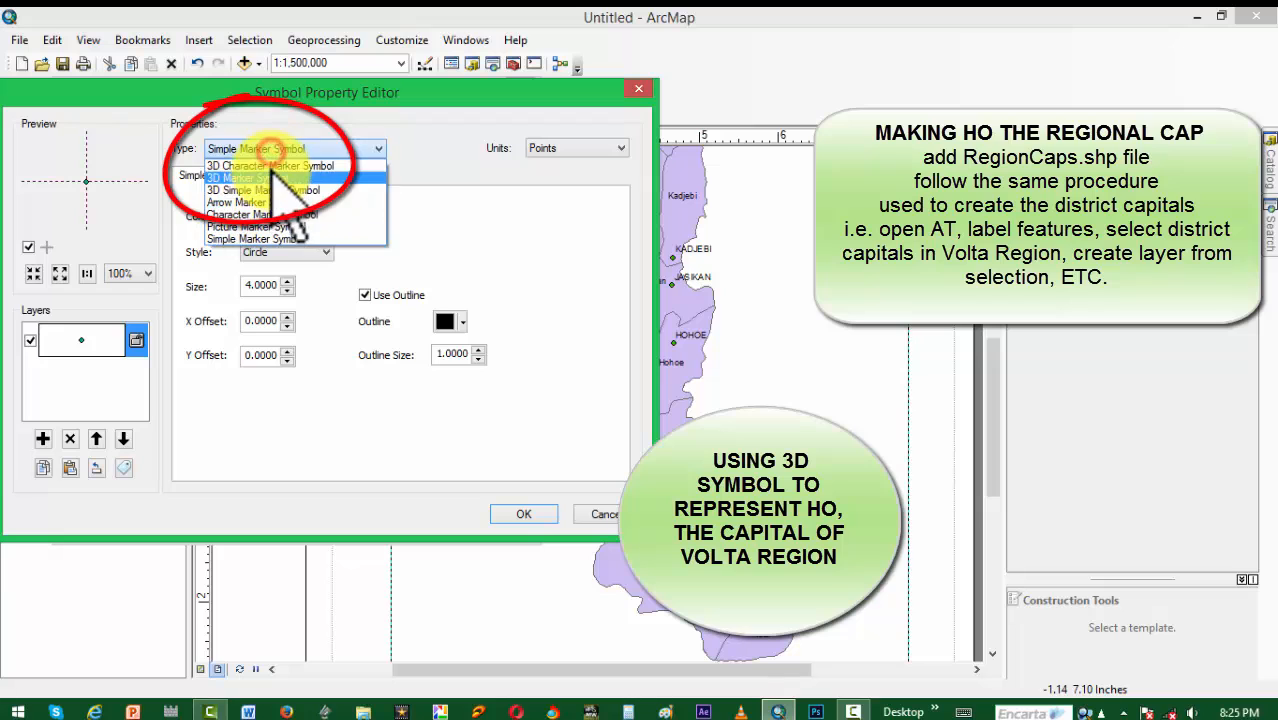
pyautogui.click(271, 178)
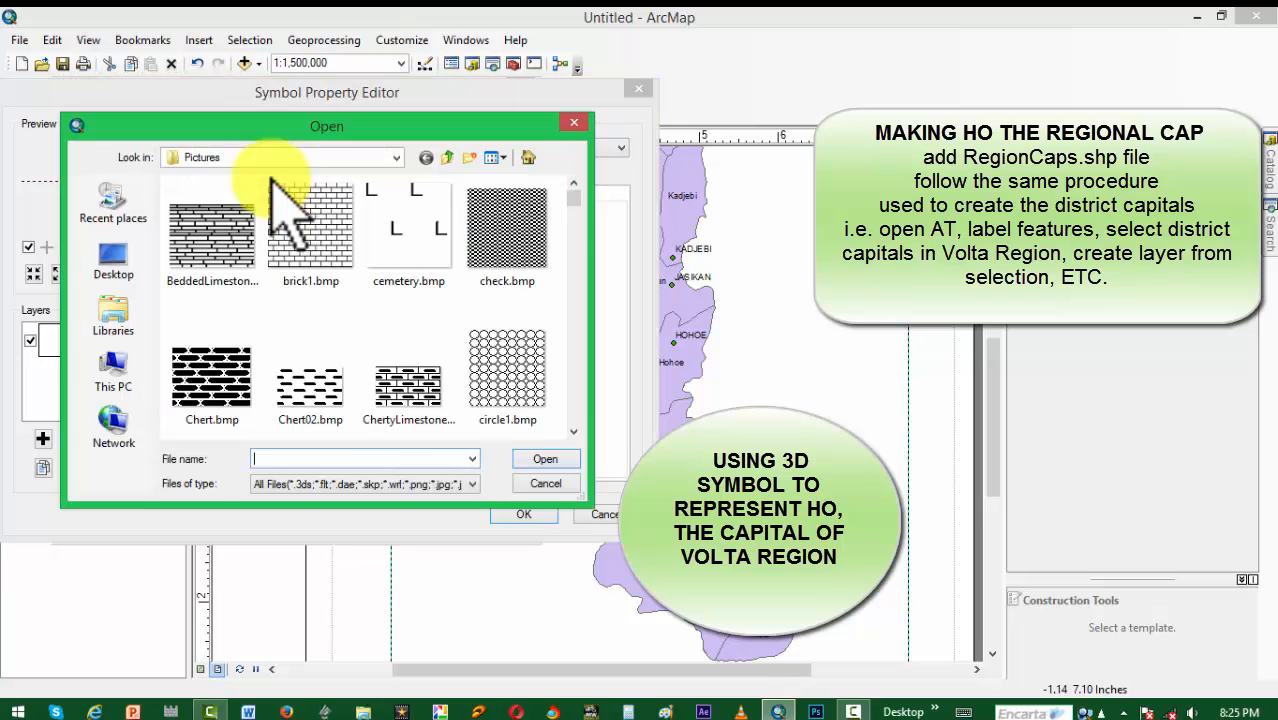
pyautogui.click(550, 483)
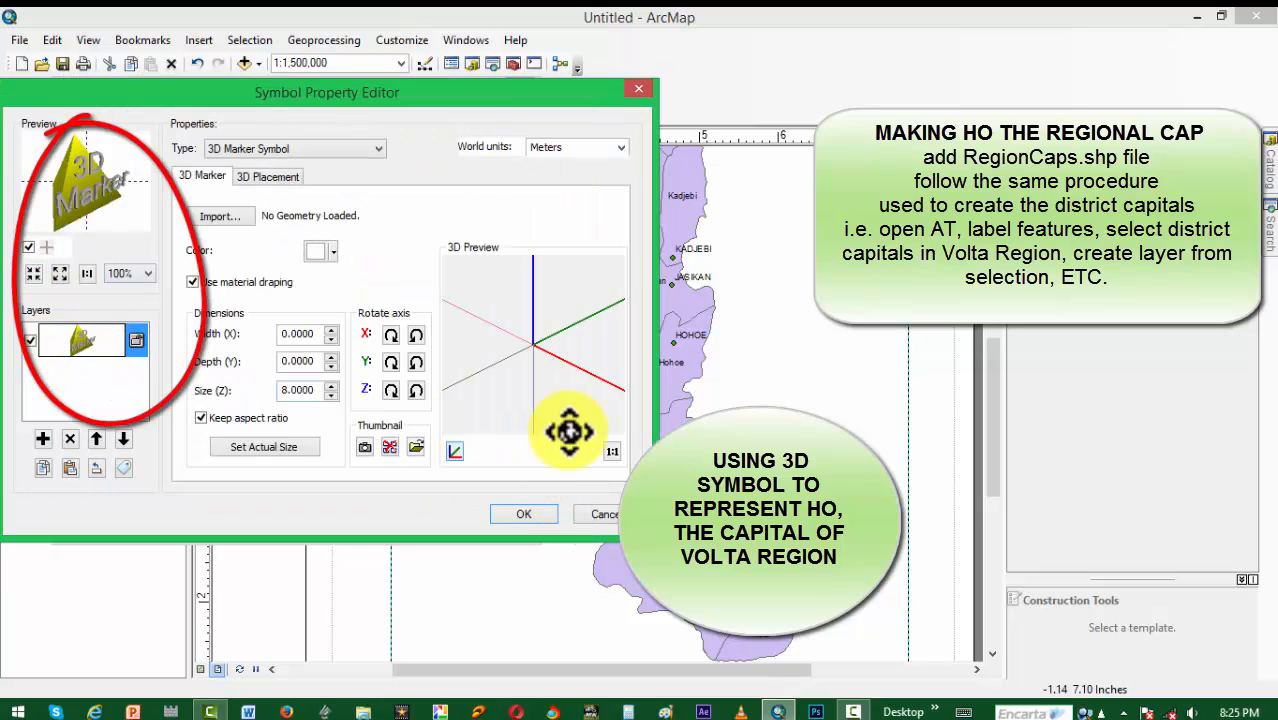
pyautogui.click(514, 511)
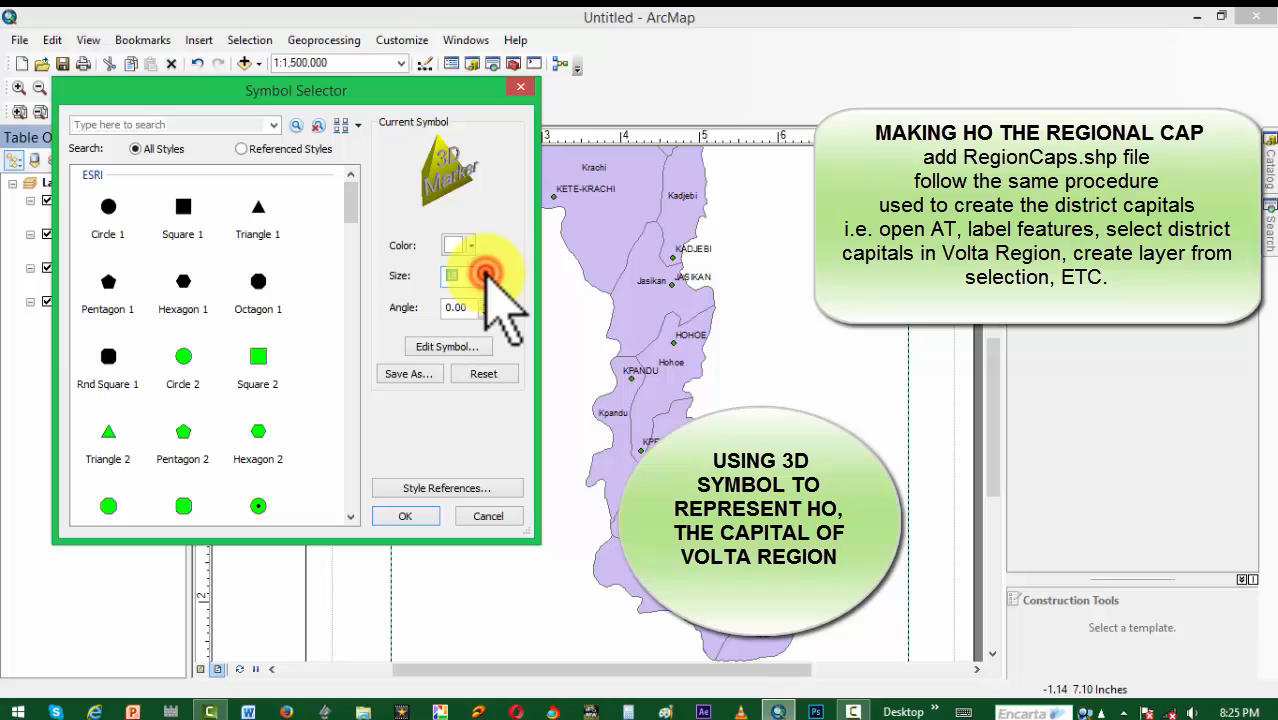
# Step: Set the 3D marker's size to 20 and rename the RegionCaps selection layer to Regional Capital
pyautogui.click(485, 273)
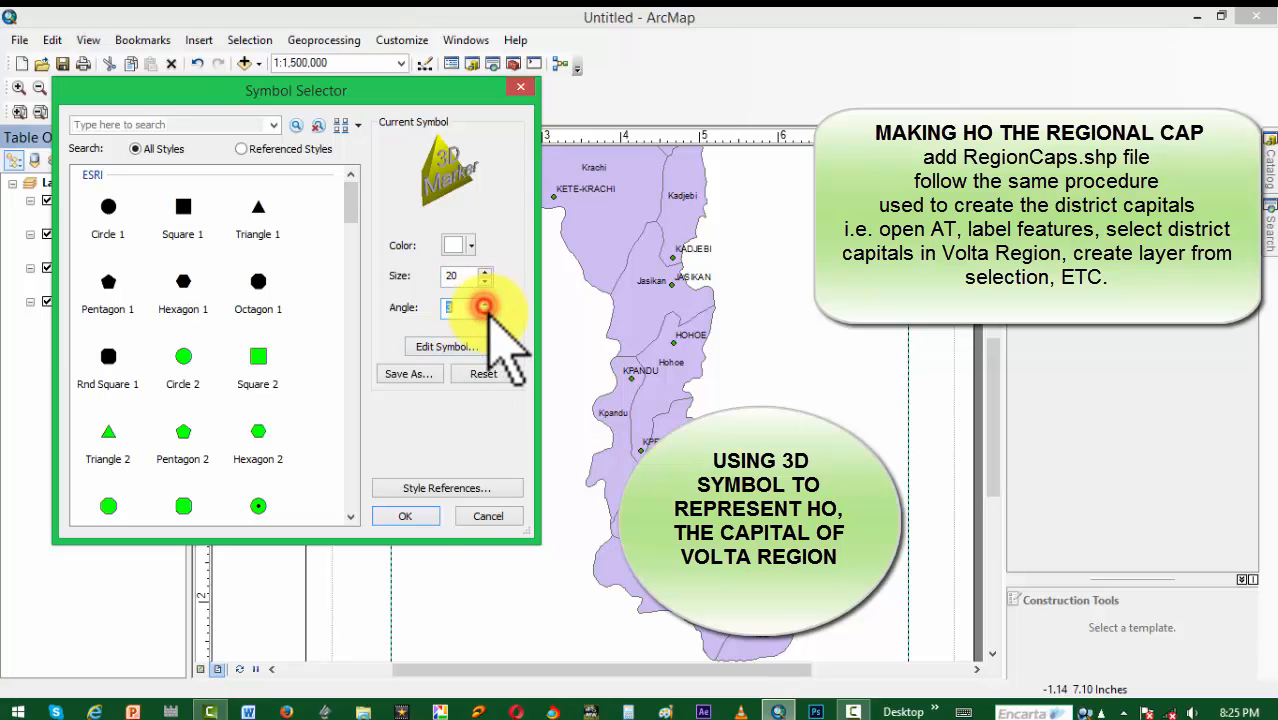
pyautogui.click(407, 515)
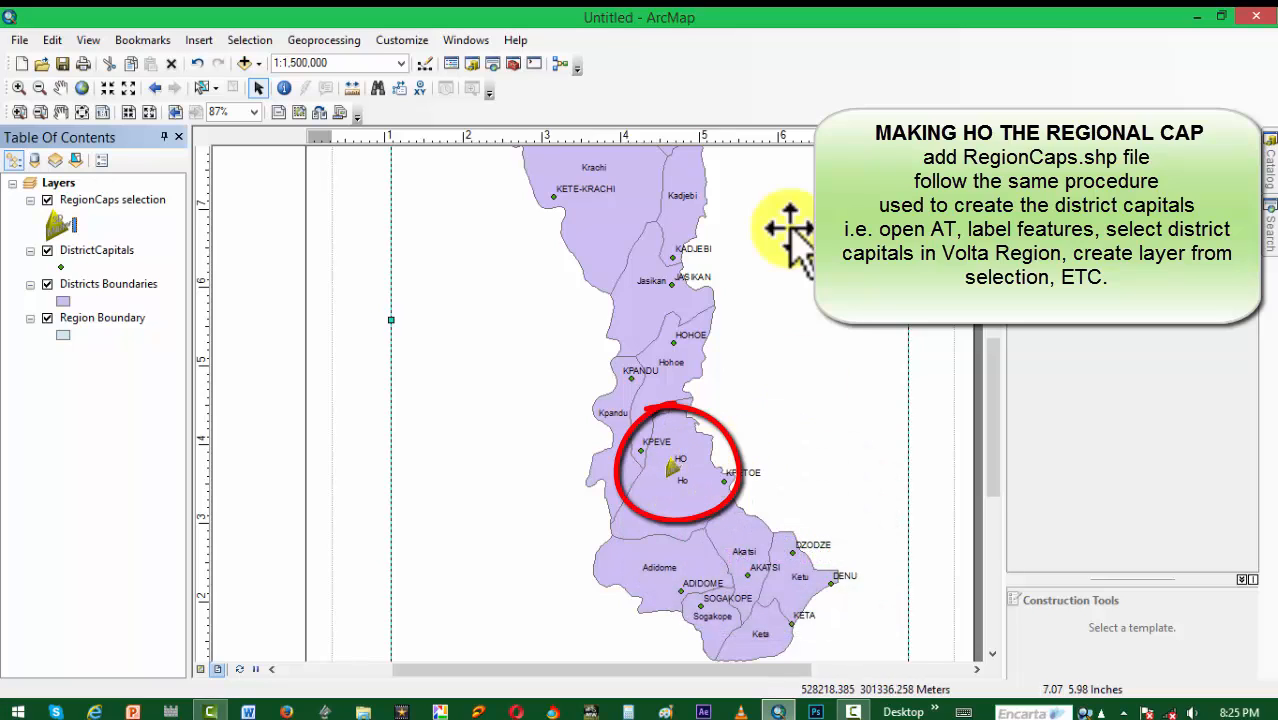
pyautogui.click(140, 200)
pyautogui.click(162, 199)
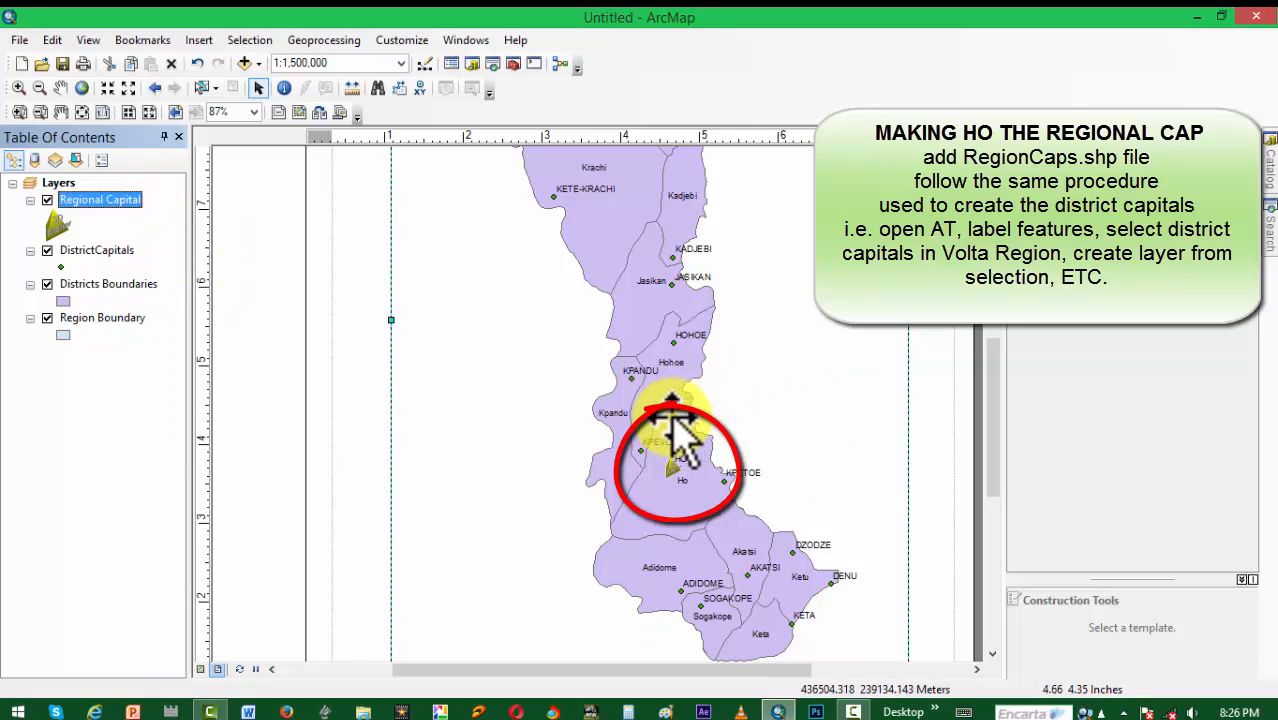
# Step: Symbolize the DistrictCapitals layer by unique values of the PERIMETER field
pyautogui.click(105, 250)
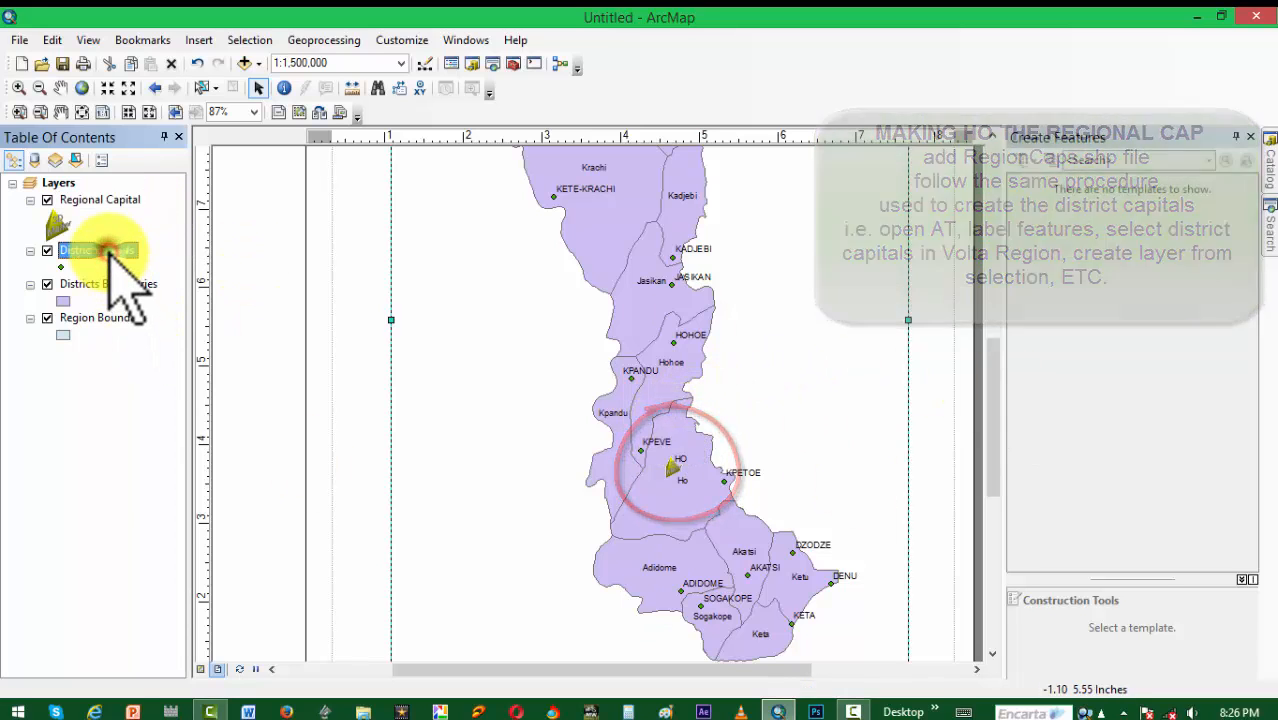
pyautogui.rightClick(105, 250)
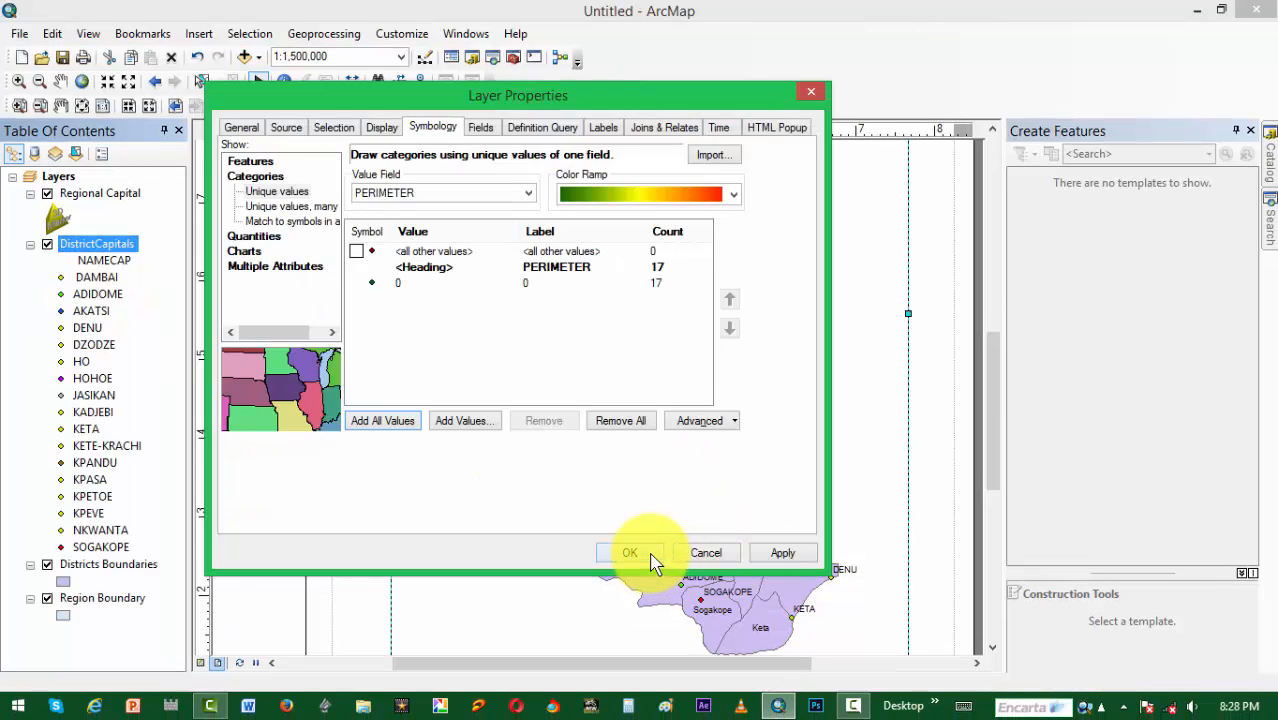
pyautogui.click(630, 553)
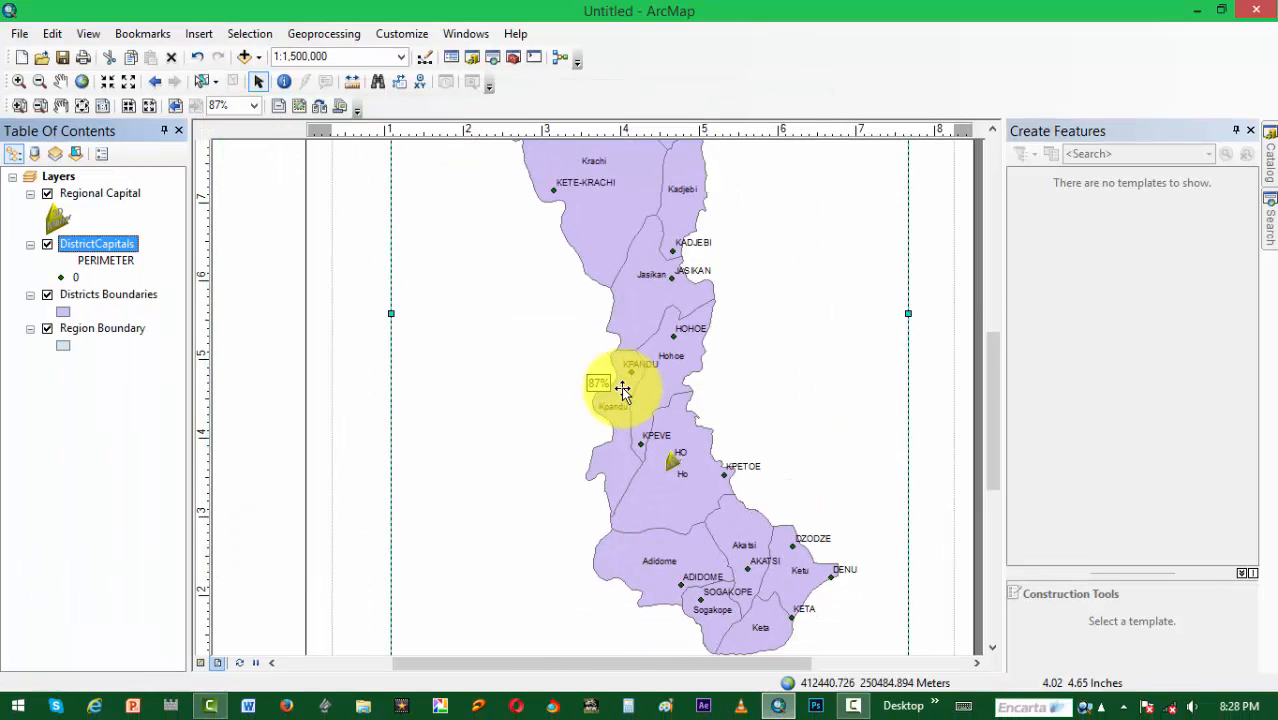
# Step: Colour the Districts Boundaries layer by all unique values of the AREA field, excluding the all other values class
pyautogui.scroll(2, 622, 390)
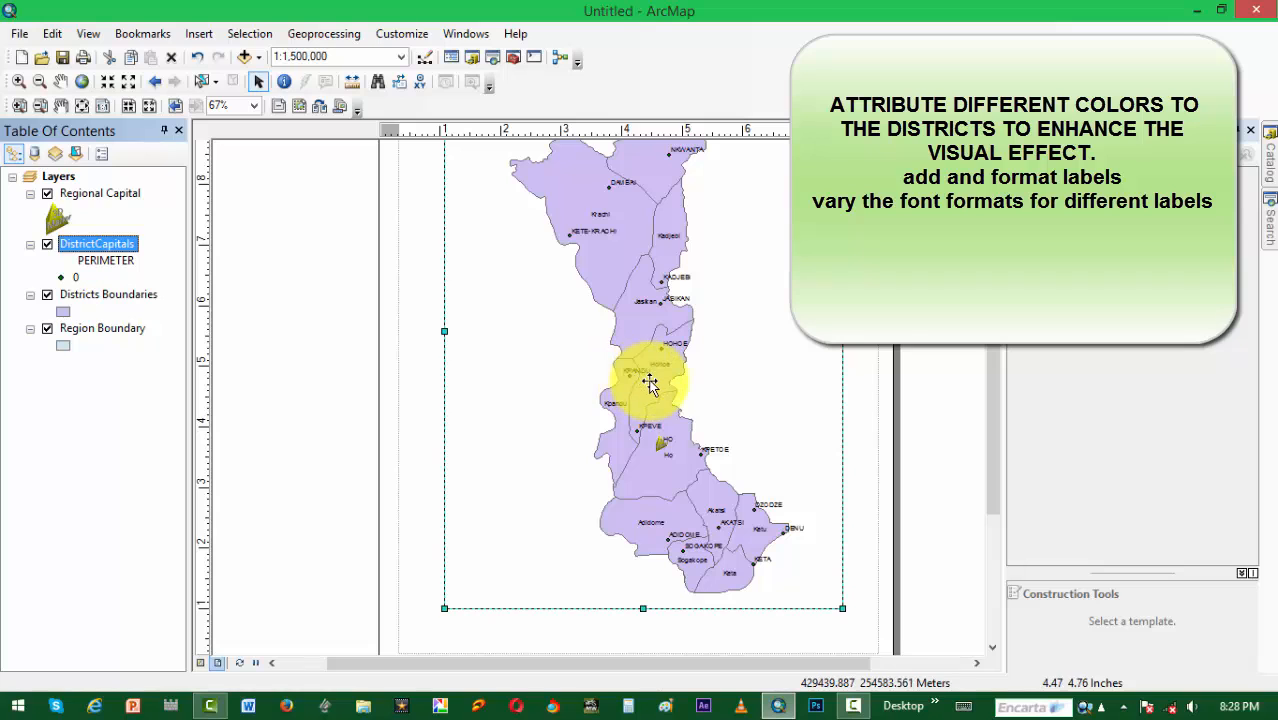
pyautogui.click(96, 295)
pyautogui.rightClick(96, 295)
pyautogui.click(108, 674)
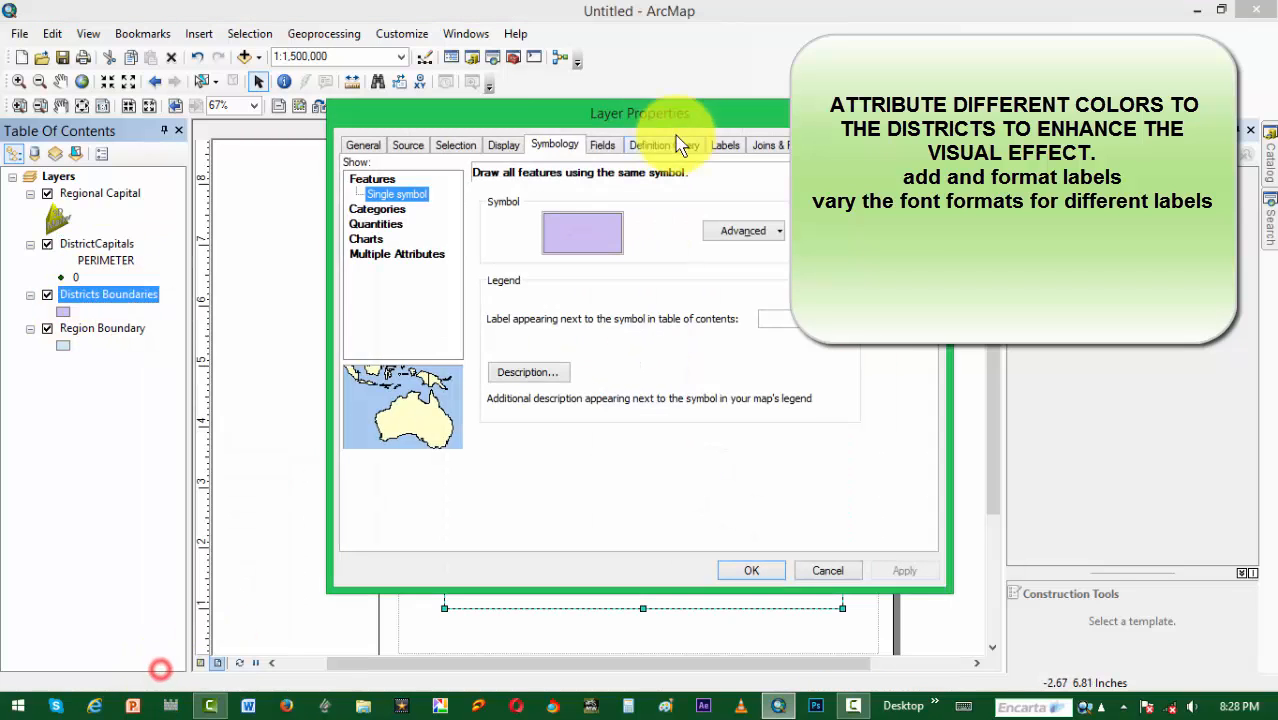
pyautogui.click(378, 209)
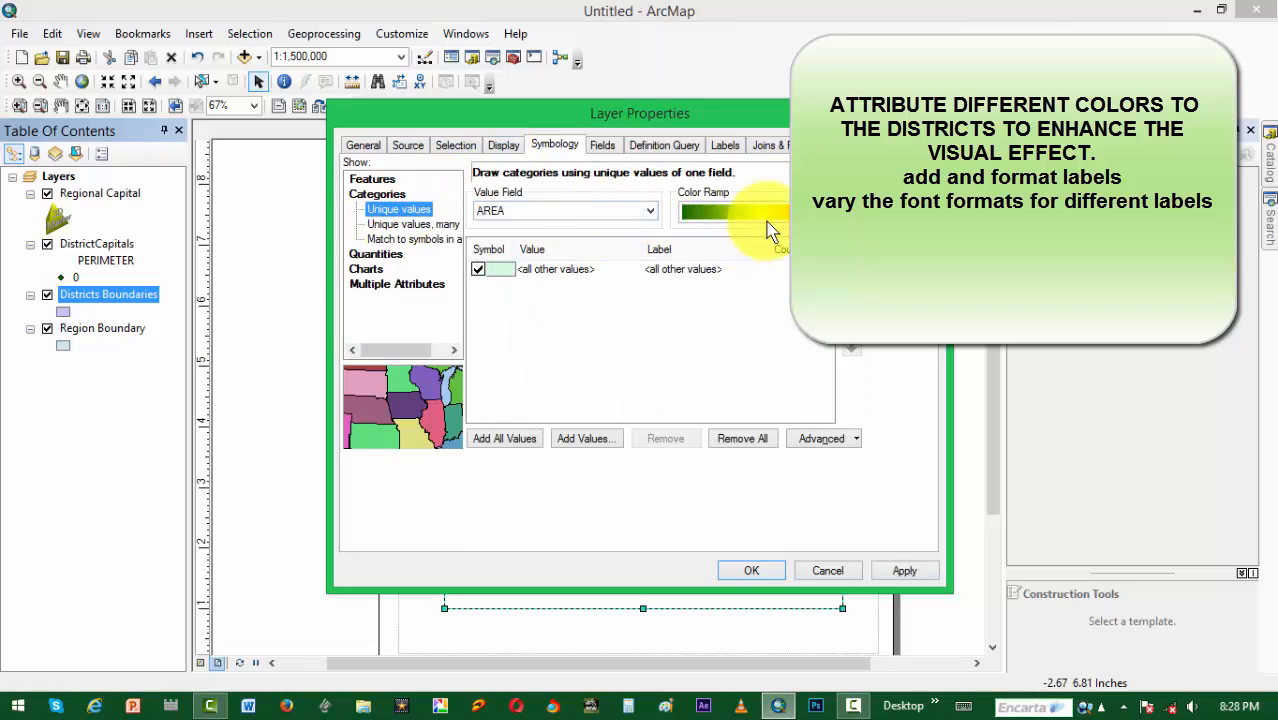
pyautogui.click(505, 438)
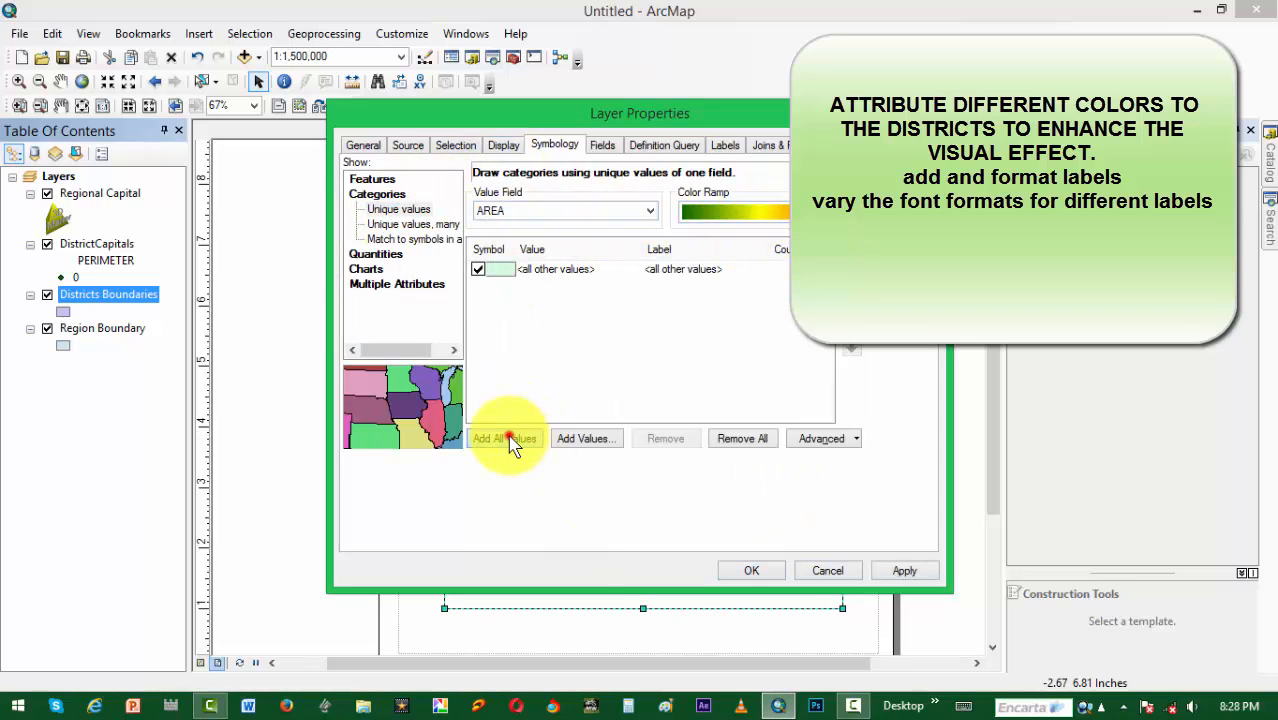
pyautogui.click(478, 270)
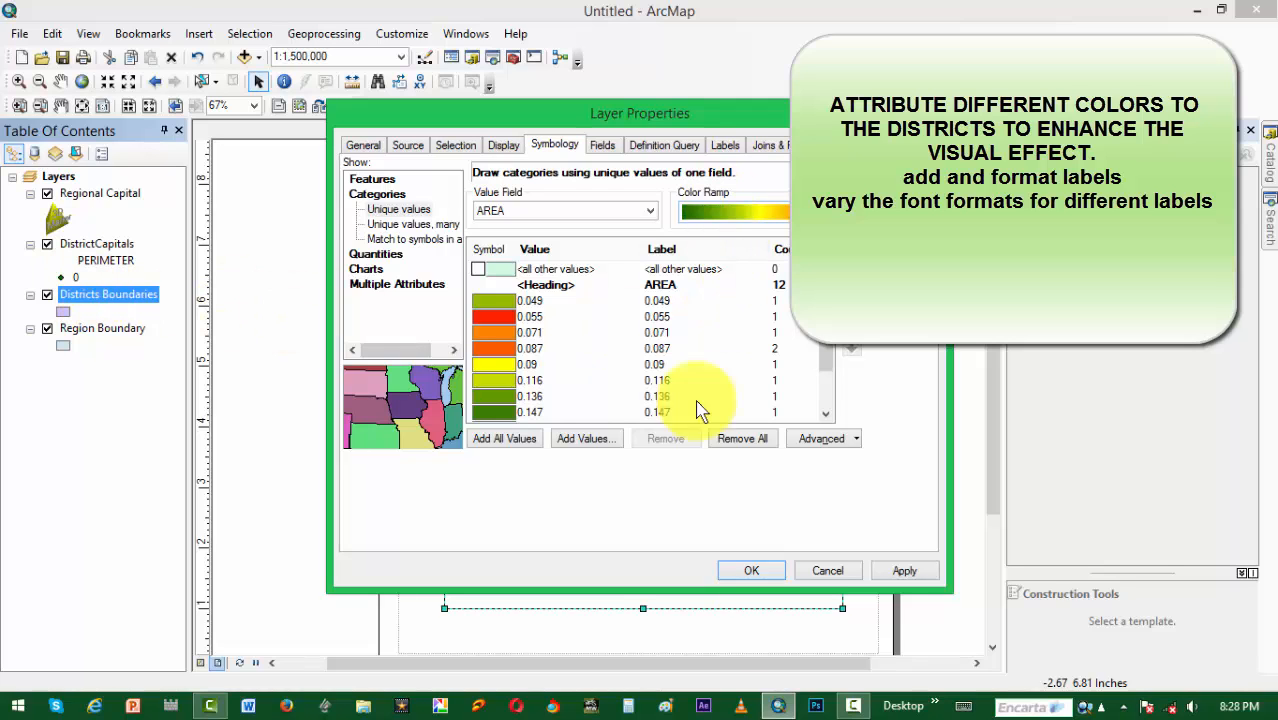
pyautogui.click(904, 570)
pyautogui.click(776, 572)
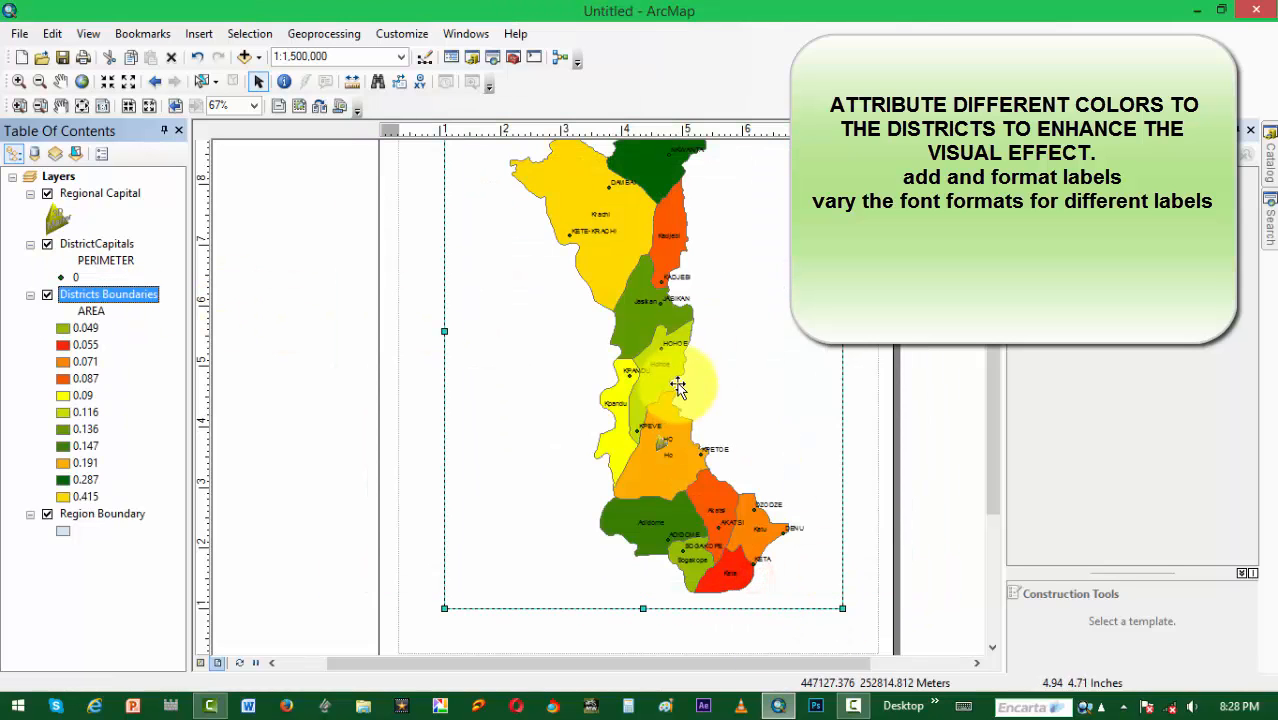
# Step: Symbolize the DistrictCapitals layer by all unique values of the NAMECAP field
pyautogui.rightClick(84, 249)
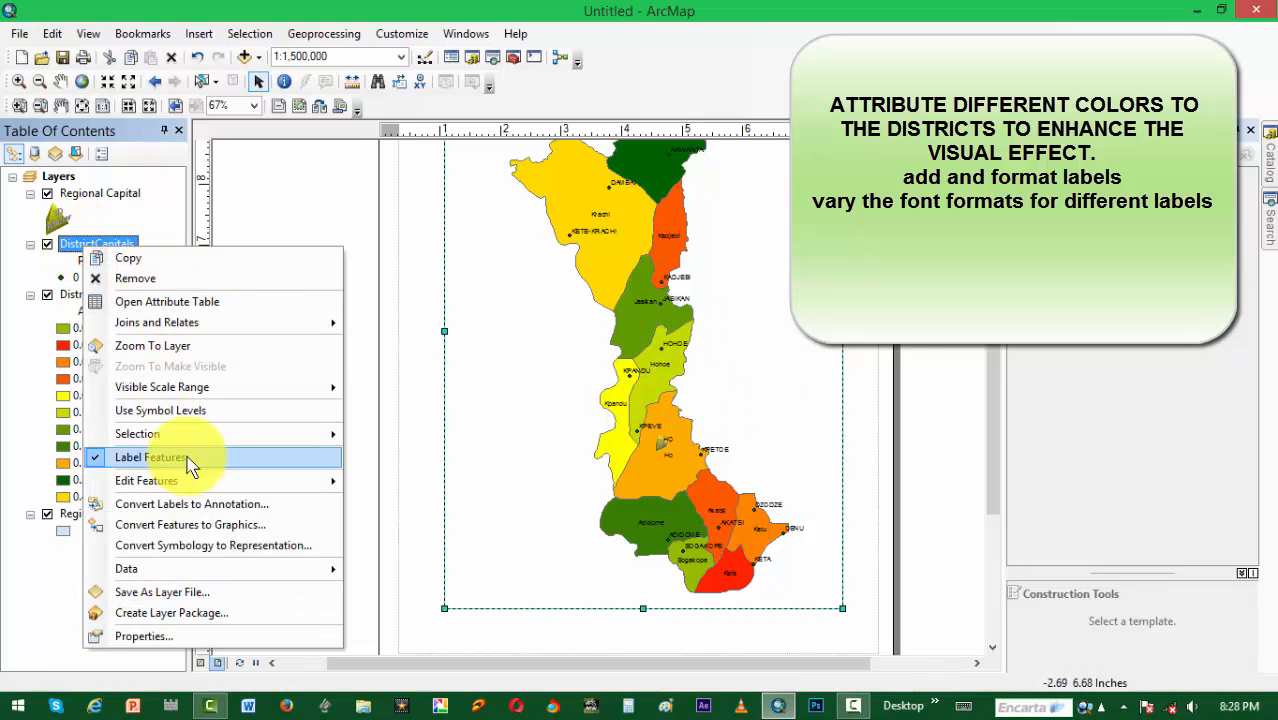
pyautogui.click(140, 636)
pyautogui.click(650, 210)
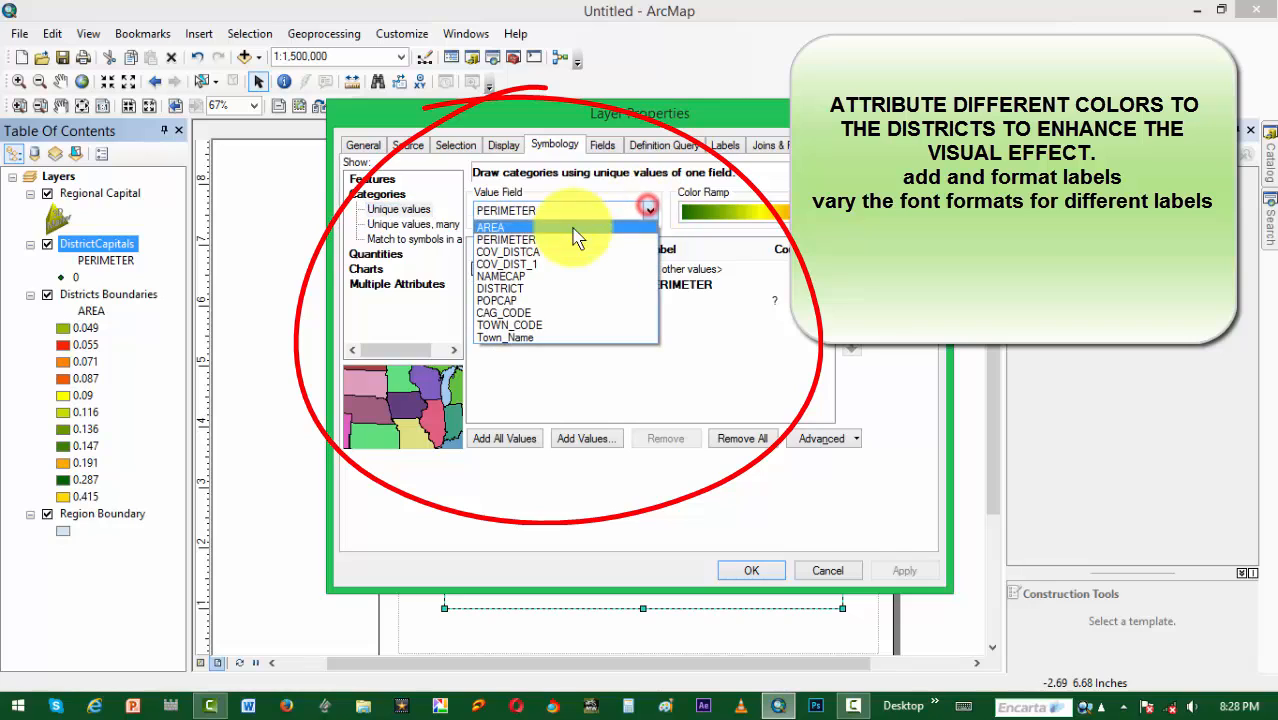
pyautogui.click(563, 277)
pyautogui.click(505, 438)
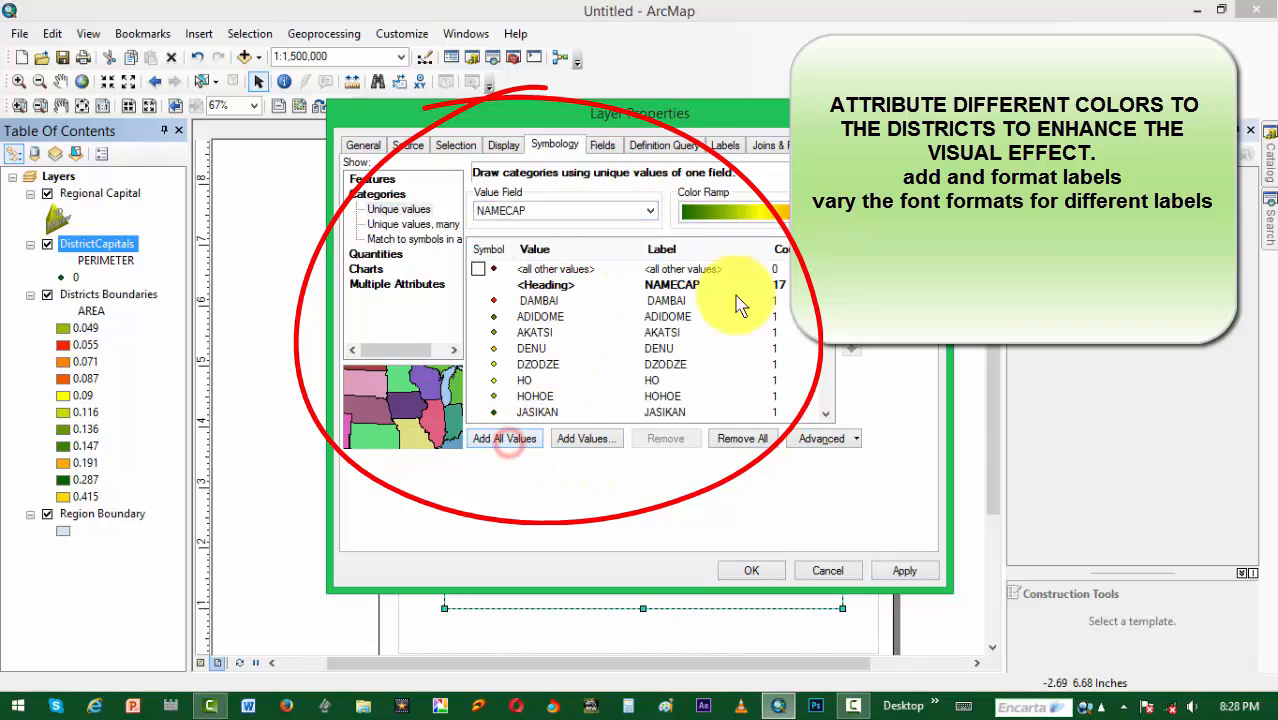
pyautogui.click(756, 572)
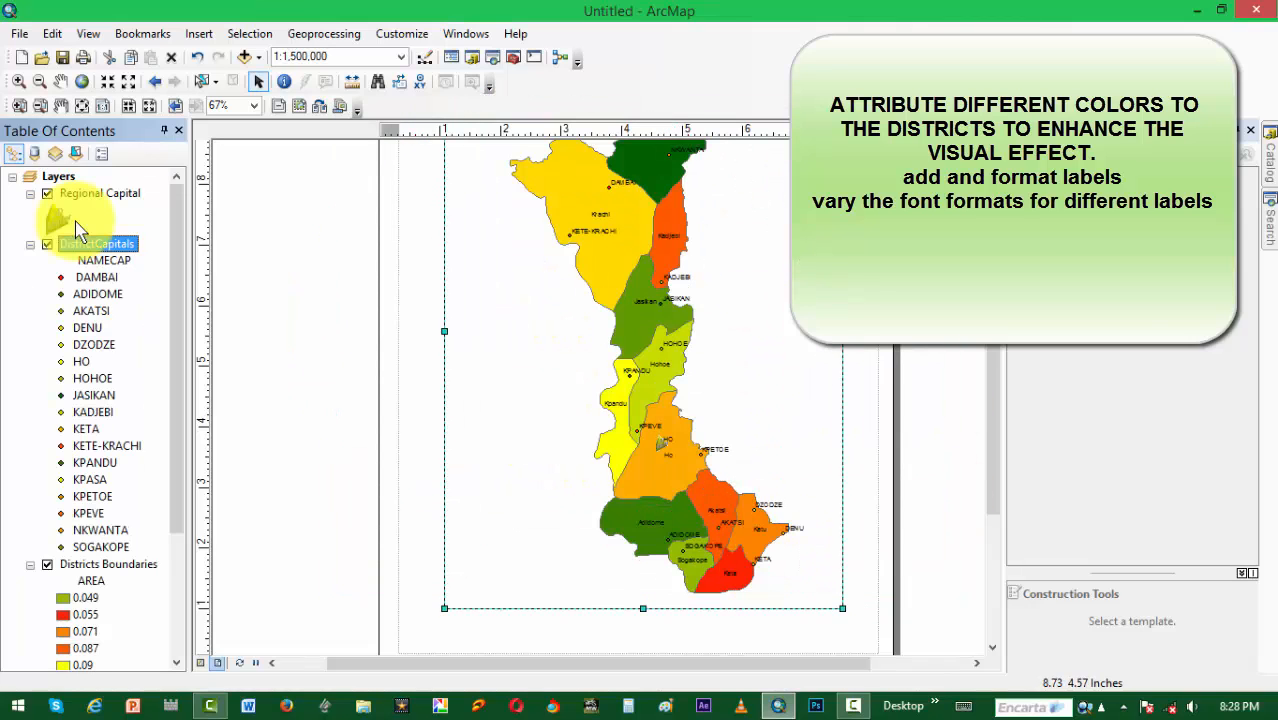
# Step: Format the DistrictCapitals labels as bold Arial text in size 12
pyautogui.rightClick(88, 252)
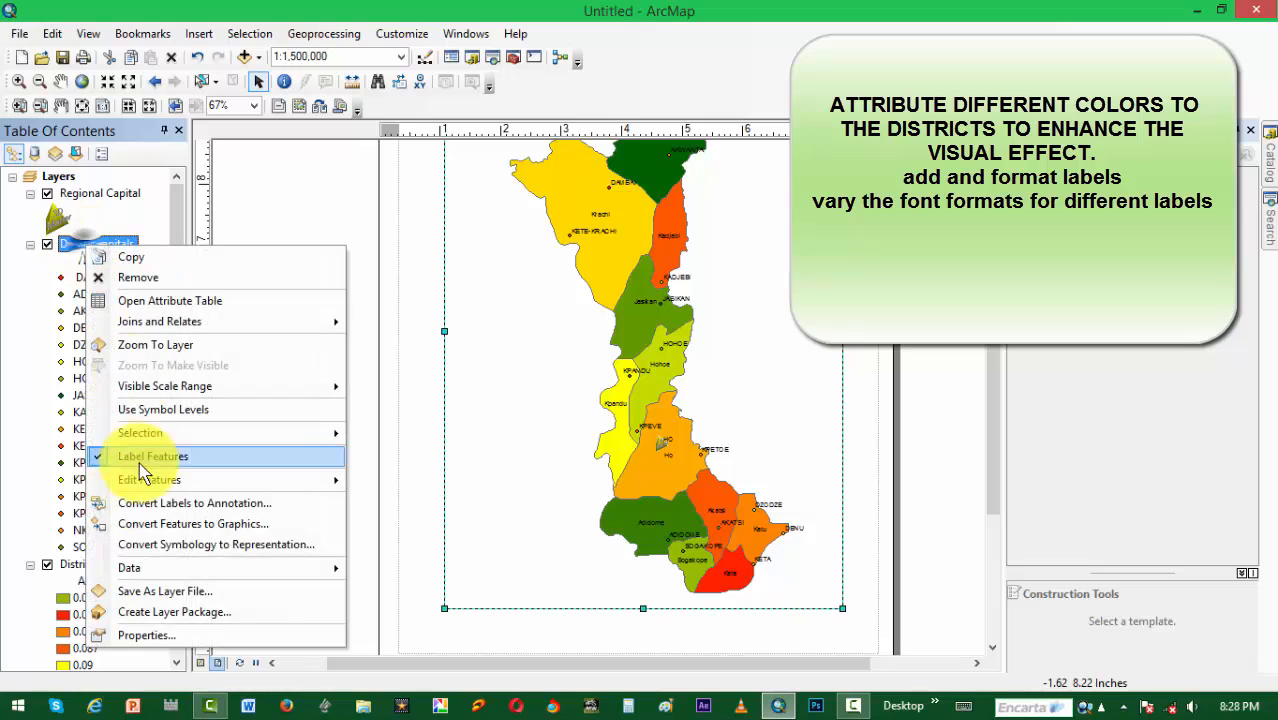
pyautogui.click(140, 636)
pyautogui.click(738, 145)
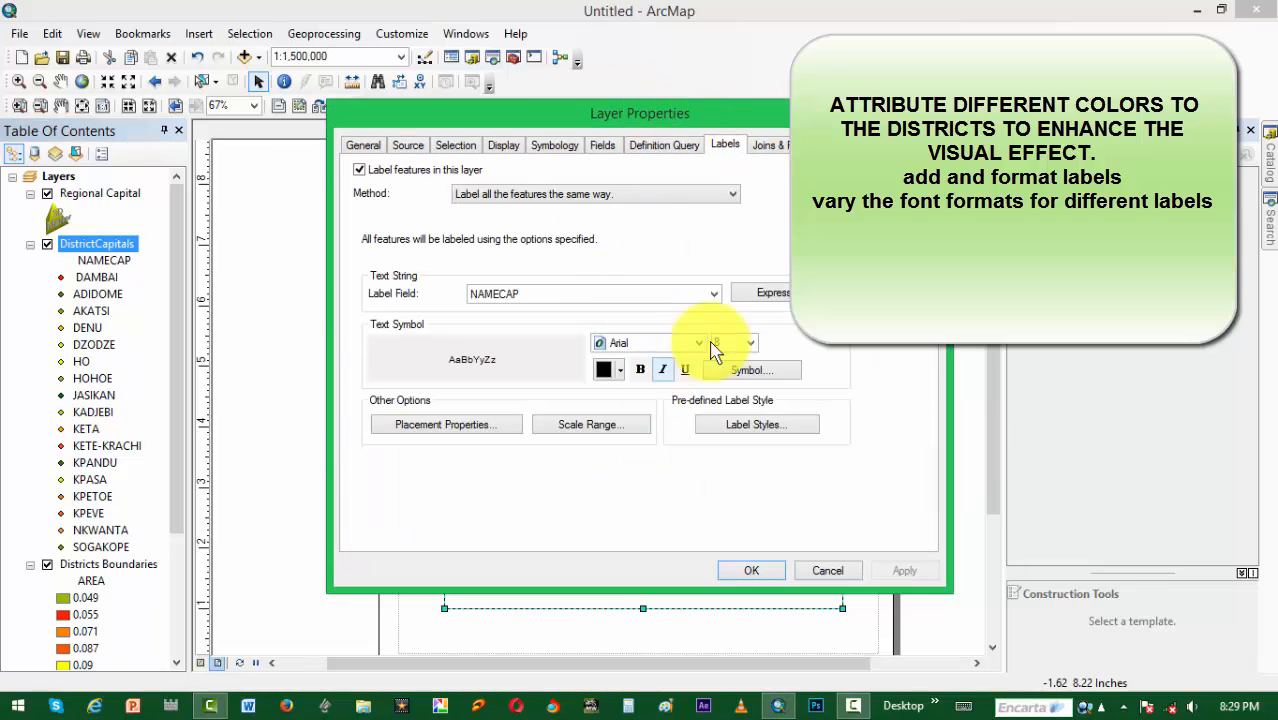
pyautogui.click(640, 369)
pyautogui.click(750, 345)
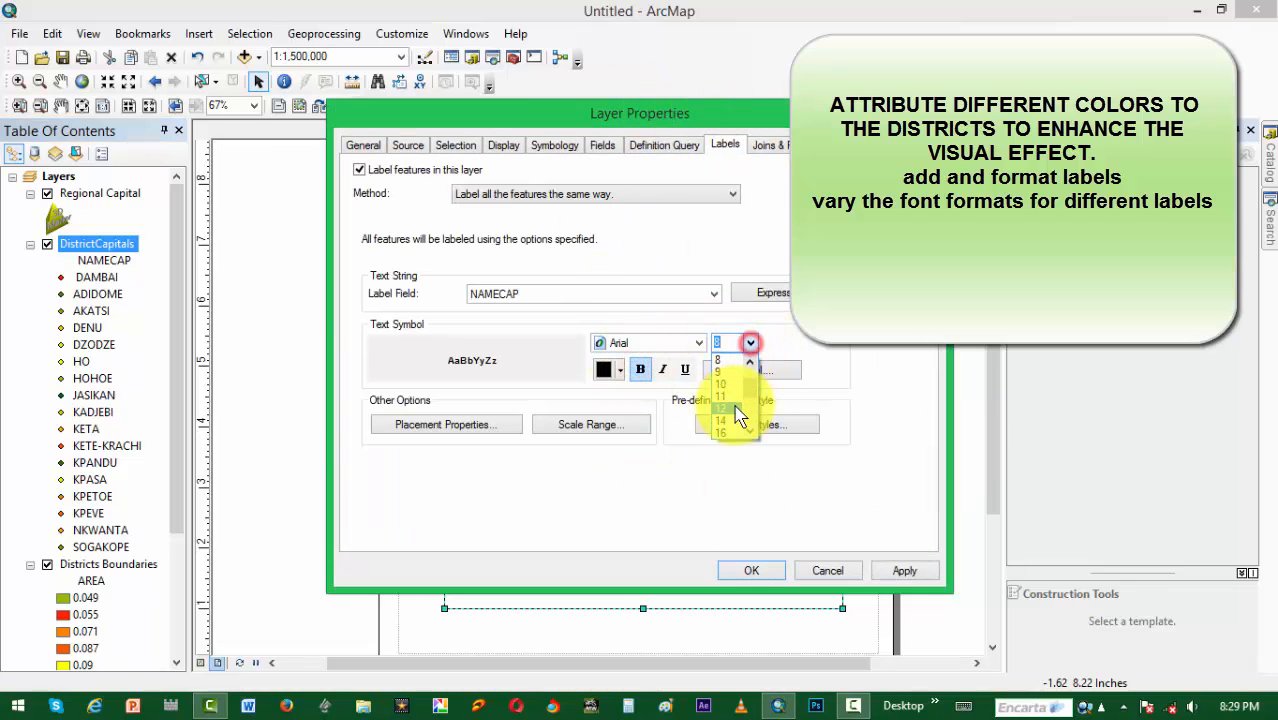
pyautogui.click(728, 410)
pyautogui.click(888, 570)
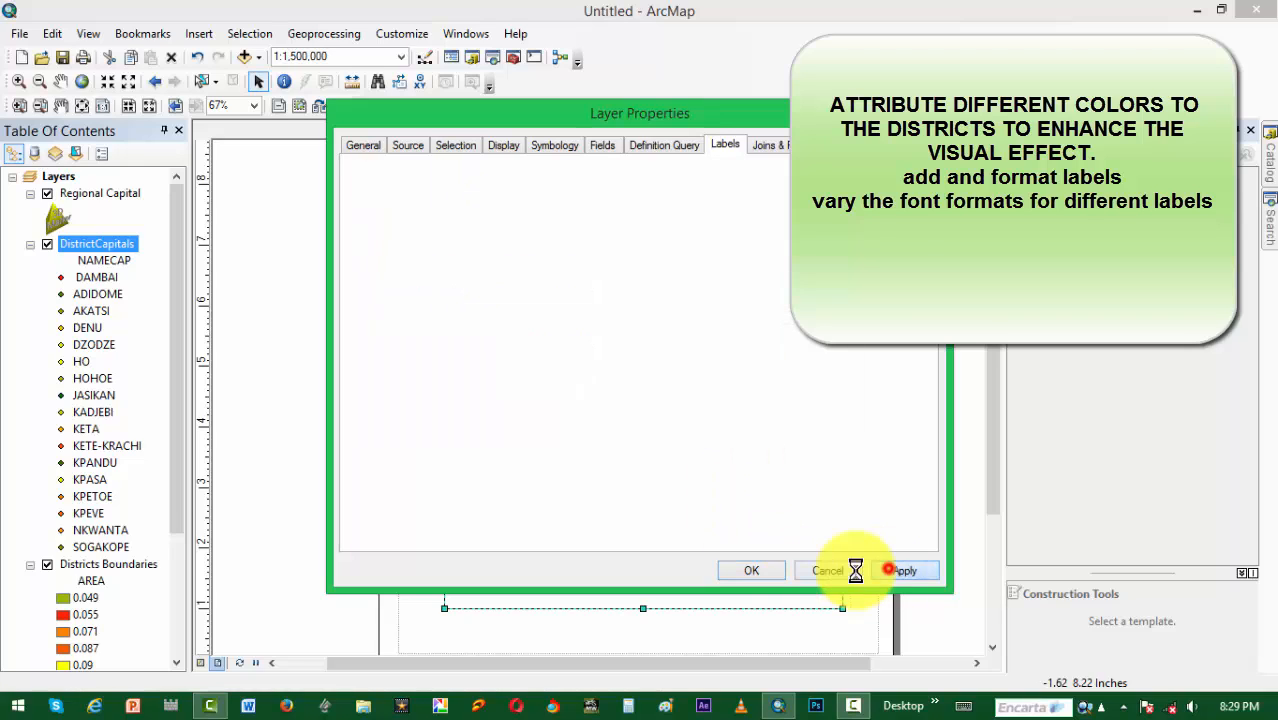
pyautogui.click(775, 570)
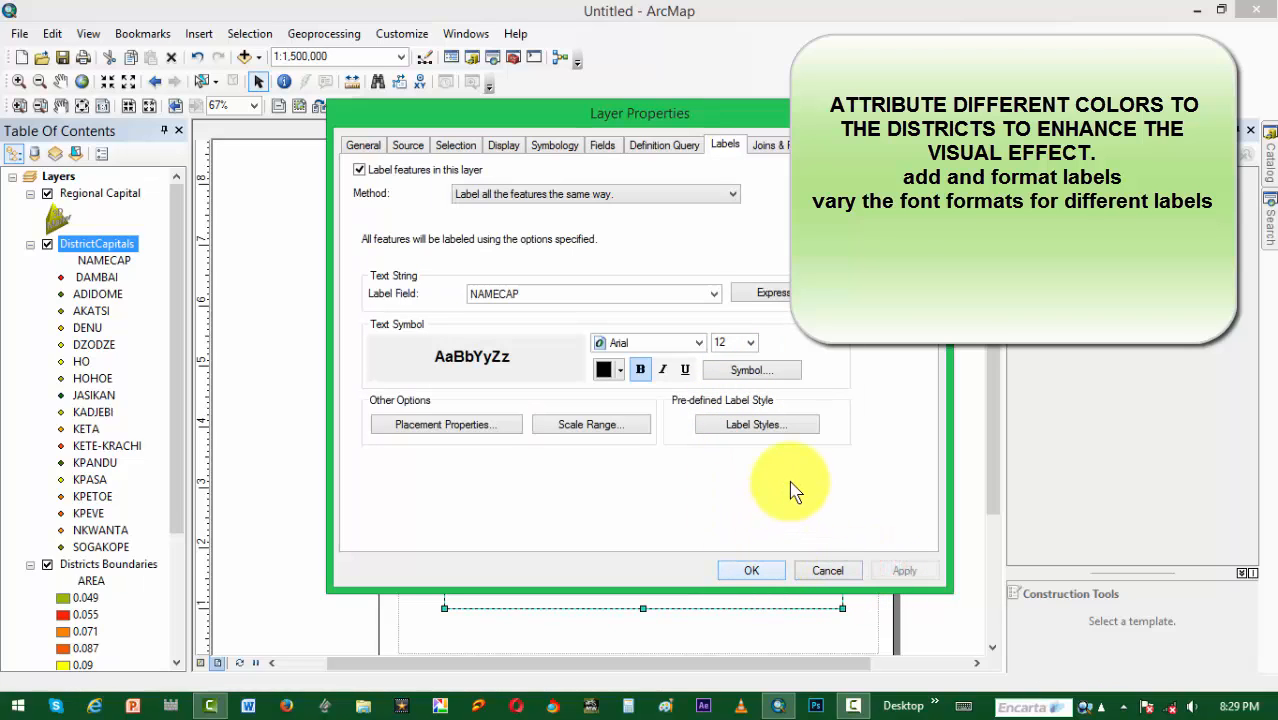
# Step: Change the placement of the DistrictCapitals labels so that they are centred below their points
pyautogui.click(455, 424)
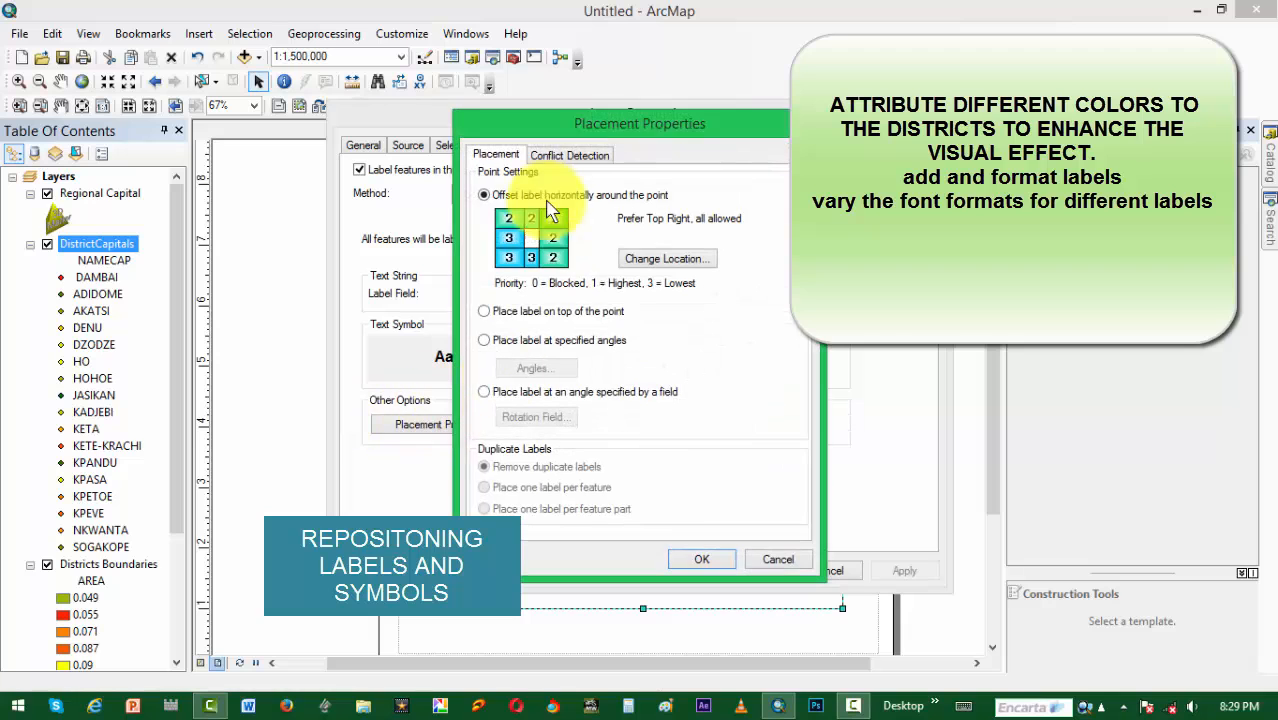
pyautogui.click(664, 259)
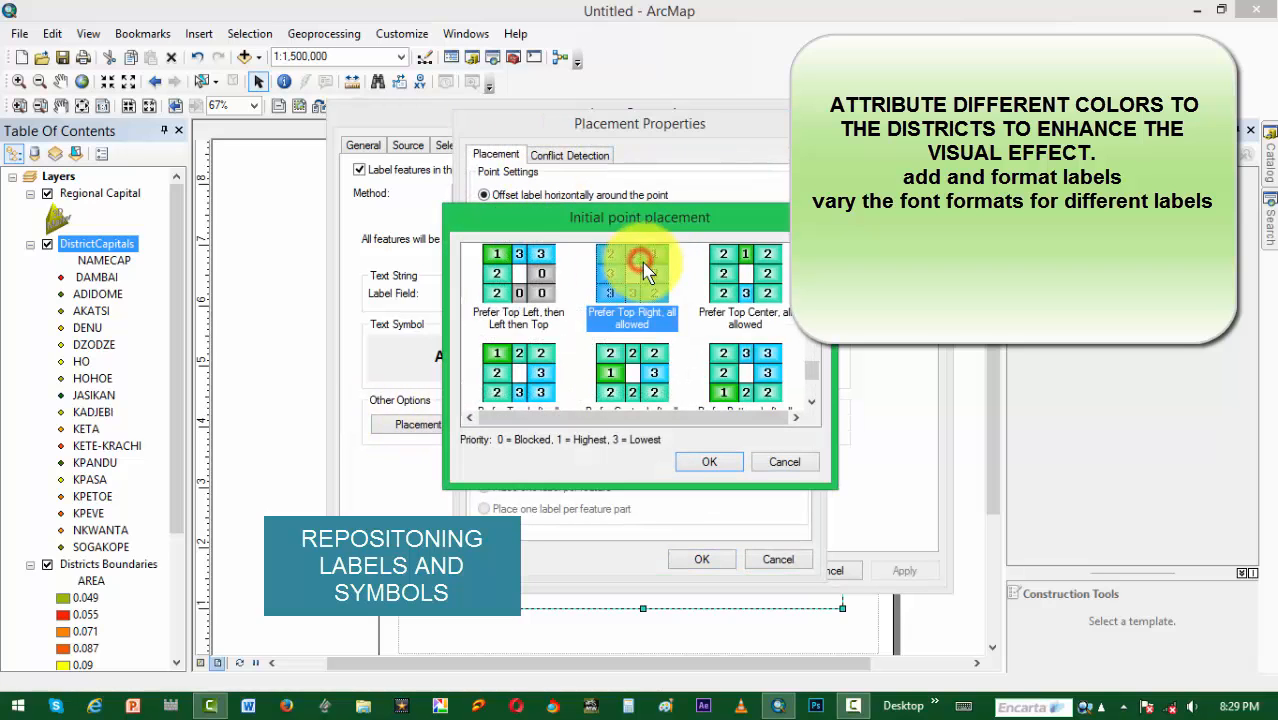
pyautogui.click(809, 374)
pyautogui.scroll(-5, 812, 378)
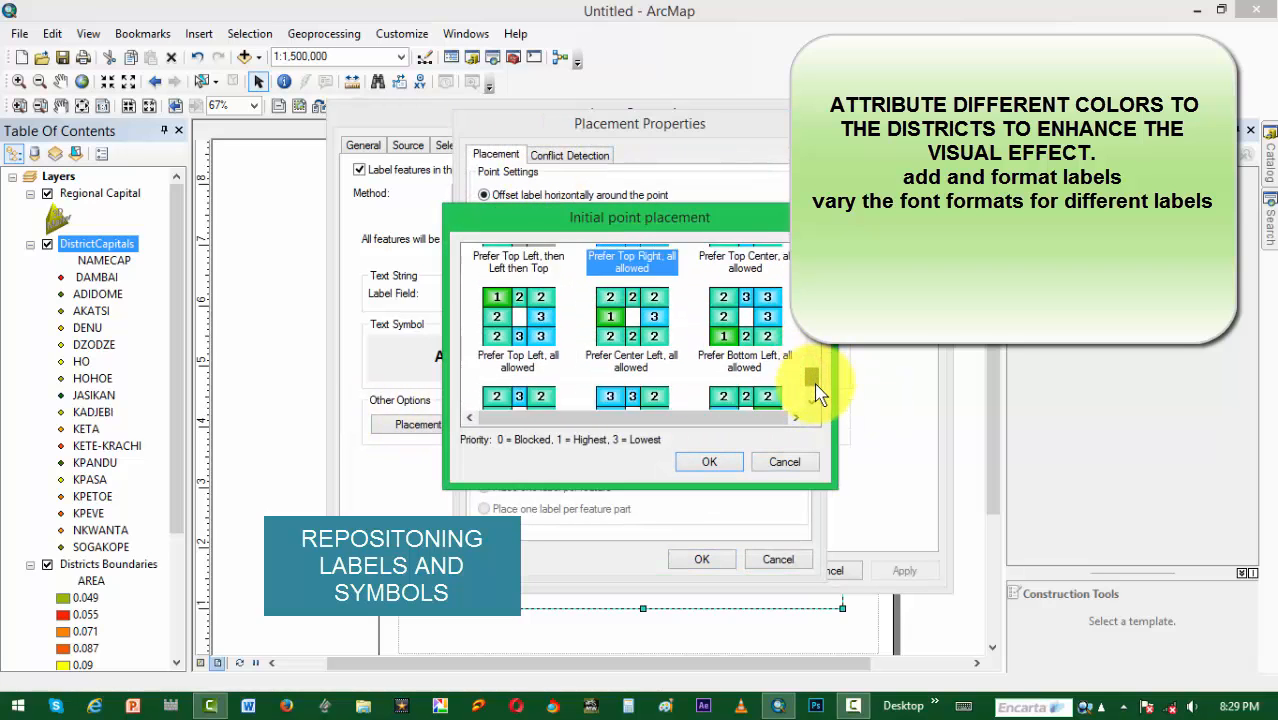
pyautogui.moveTo(833, 350); pyautogui.dragTo(838, 406)
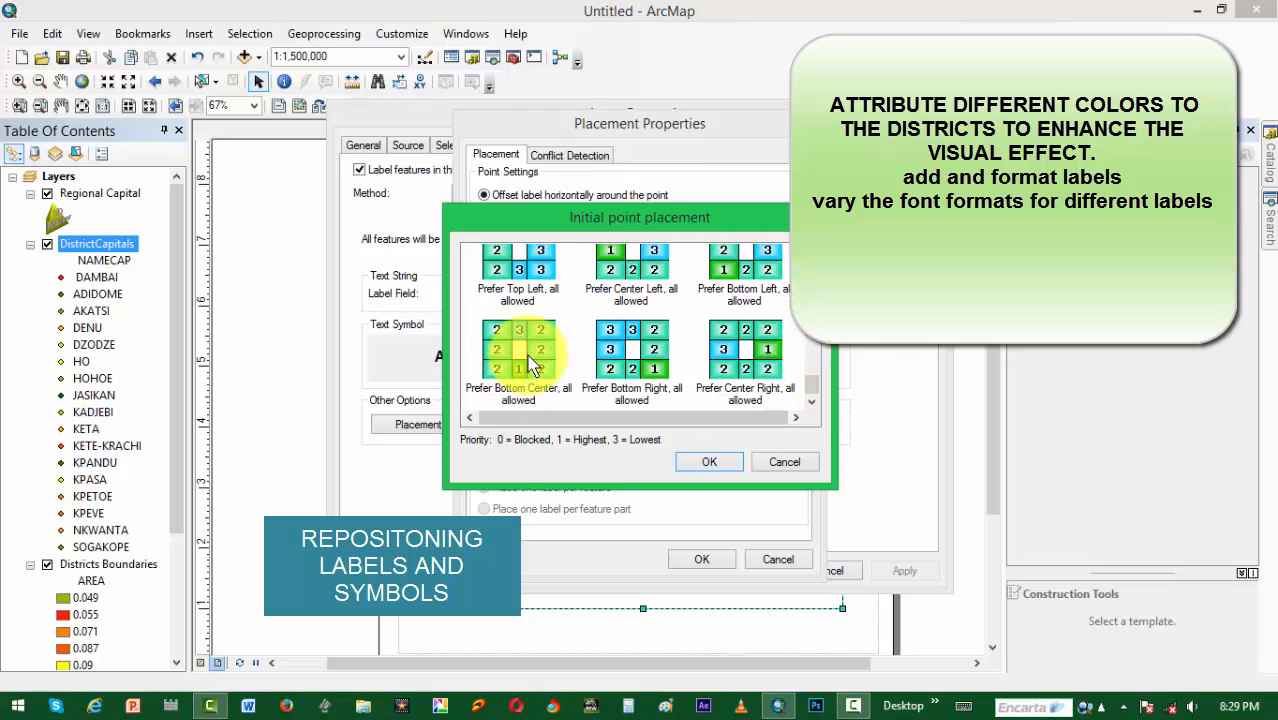
pyautogui.scroll(-3, 819, 351)
pyautogui.click(716, 463)
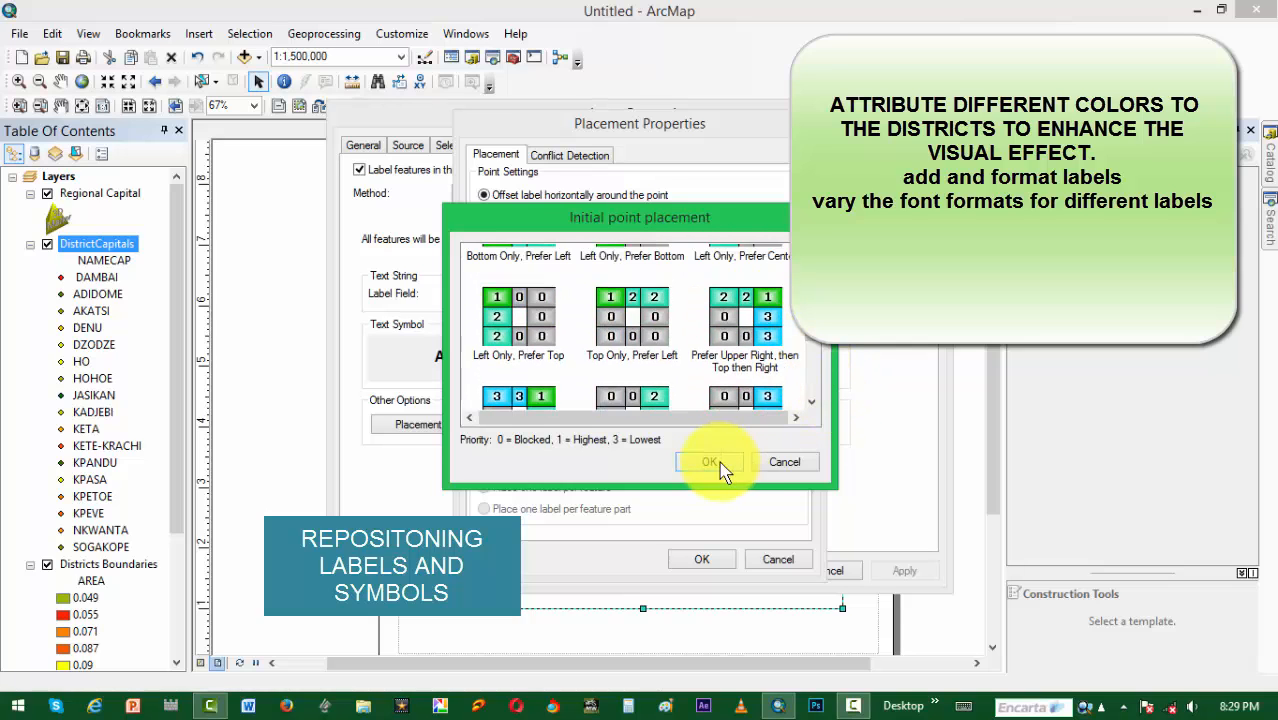
pyautogui.click(690, 558)
pyautogui.click(752, 572)
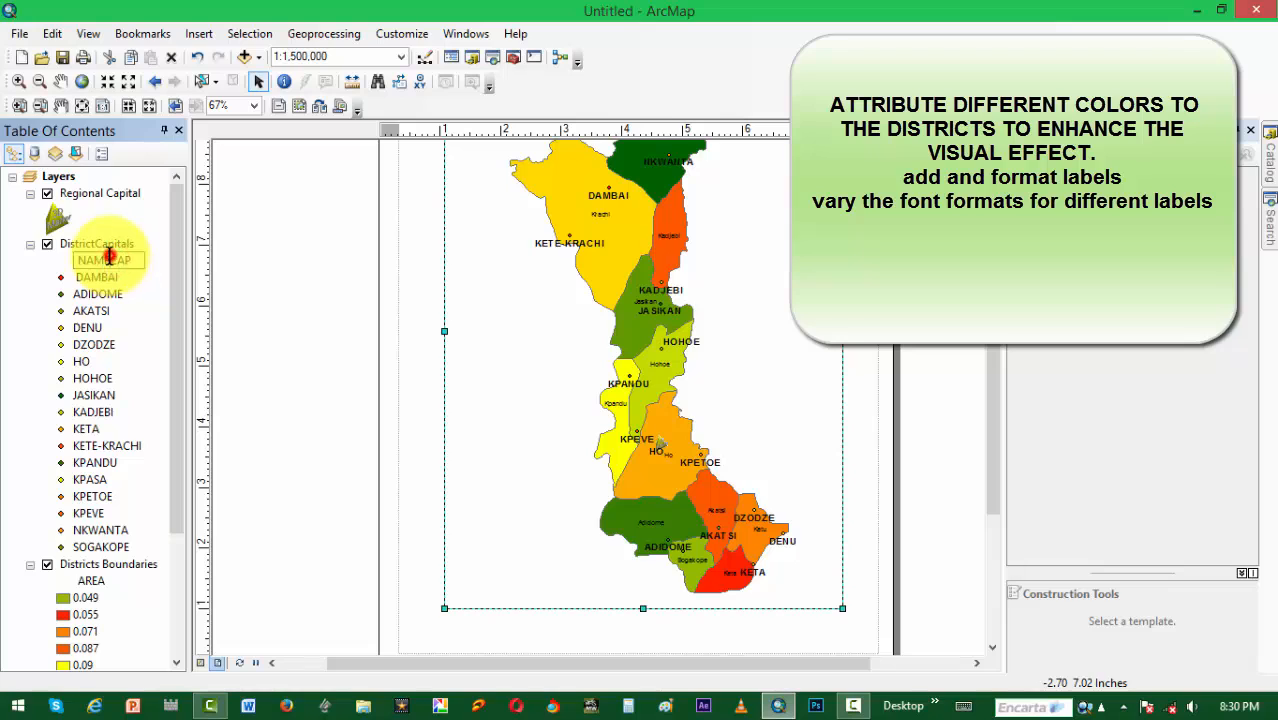
# Step: Clear the NAMECAP heading text under the DistrictCapitals layer
pyautogui.moveTo(131, 260); pyautogui.dragTo(57, 262)
pyautogui.press('BackSpace')
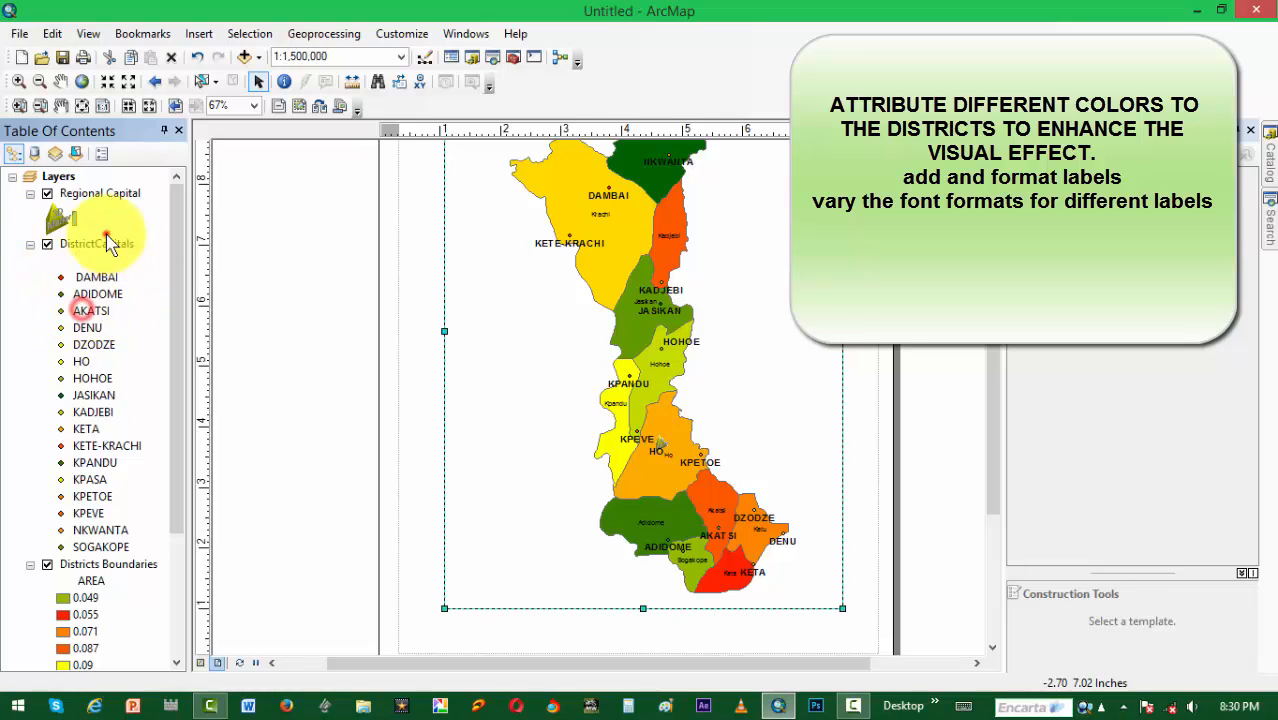
pyautogui.click(106, 234)
pyautogui.moveTo(994, 432); pyautogui.dragTo(997, 366)
pyautogui.scroll(-1, 651, 450)
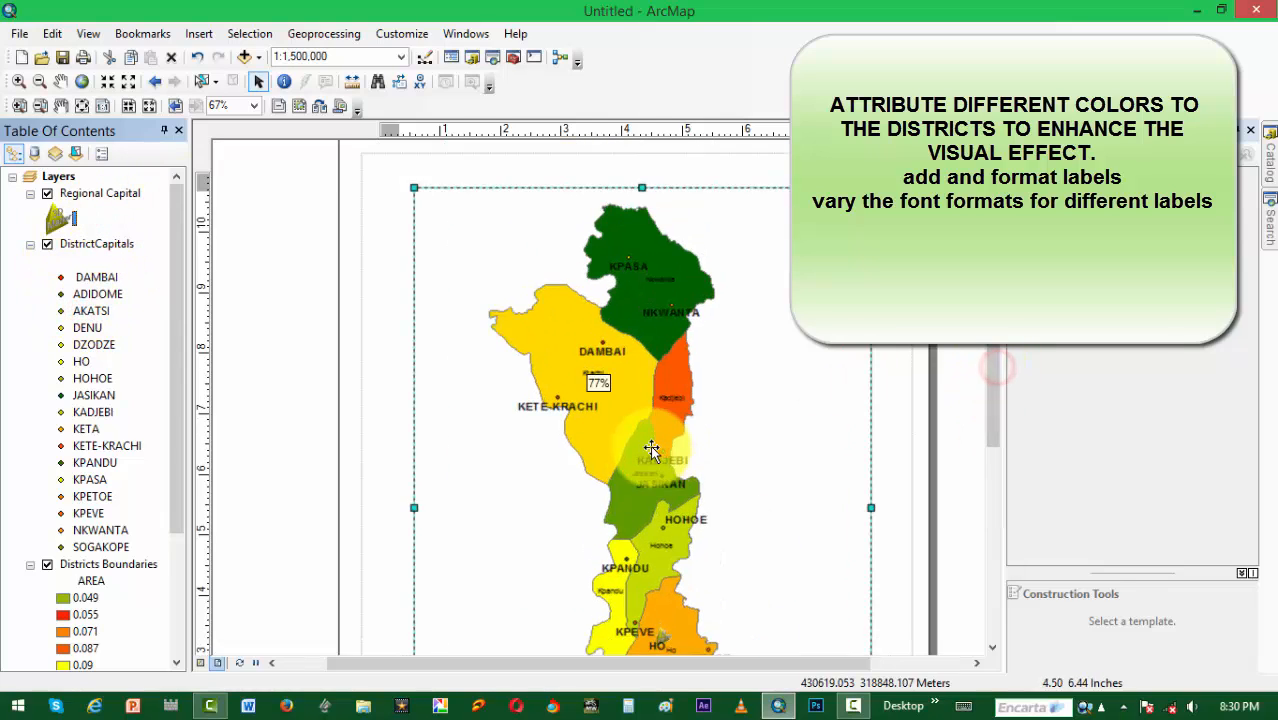
# Step: Collapse the DistrictCapitals symbol list and change the font size of the Region Boundary layer's labels
pyautogui.scroll(-2, 651, 450)
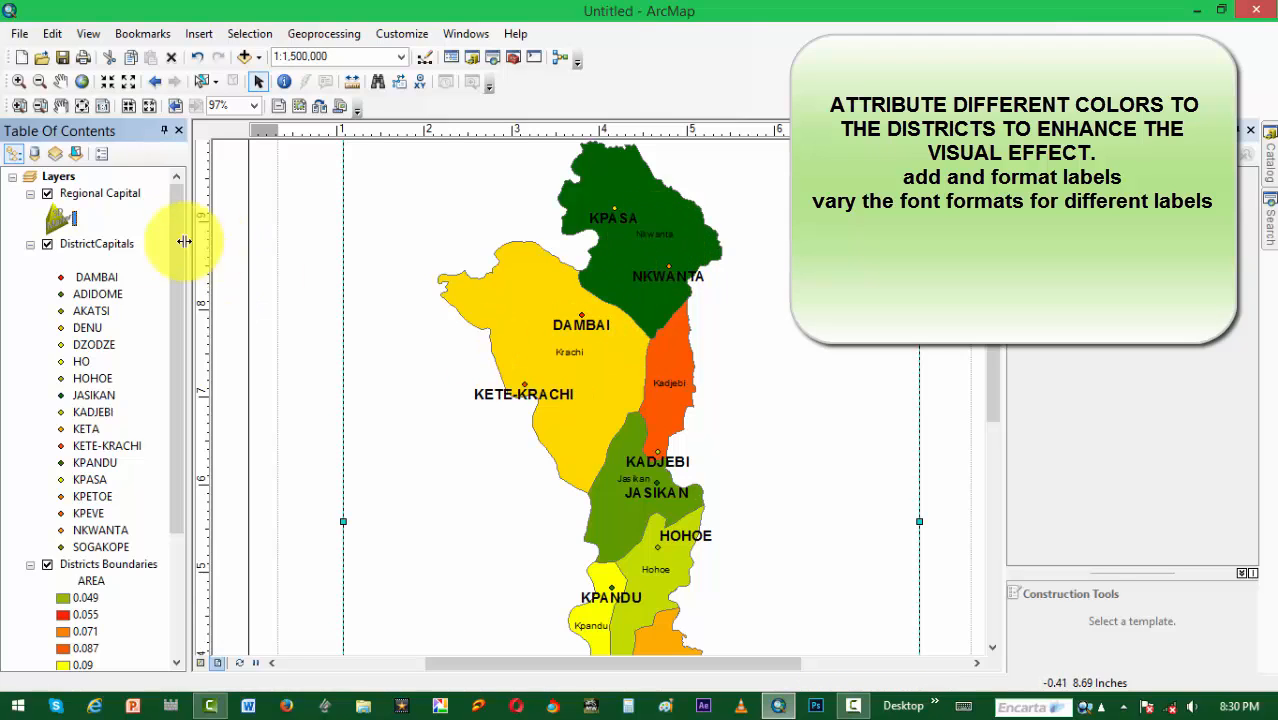
pyautogui.click(30, 244)
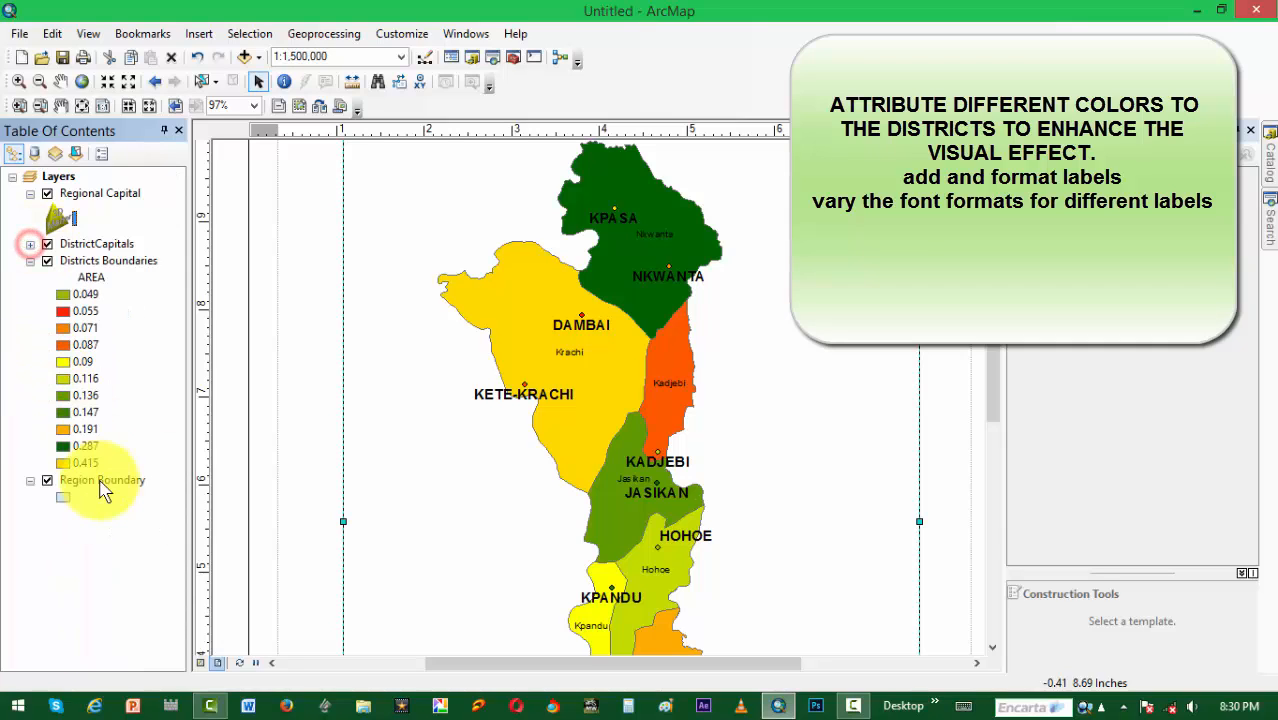
pyautogui.rightClick(100, 481)
pyautogui.click(150, 466)
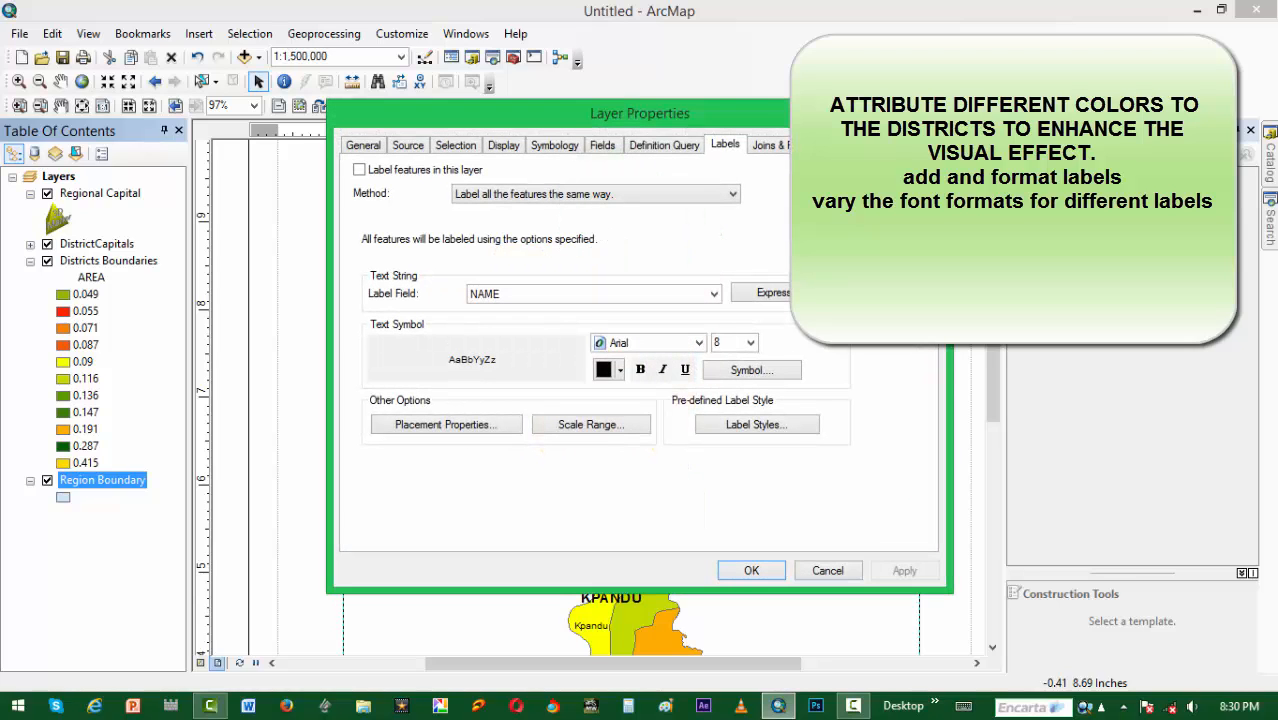
pyautogui.click(700, 343)
pyautogui.click(705, 357)
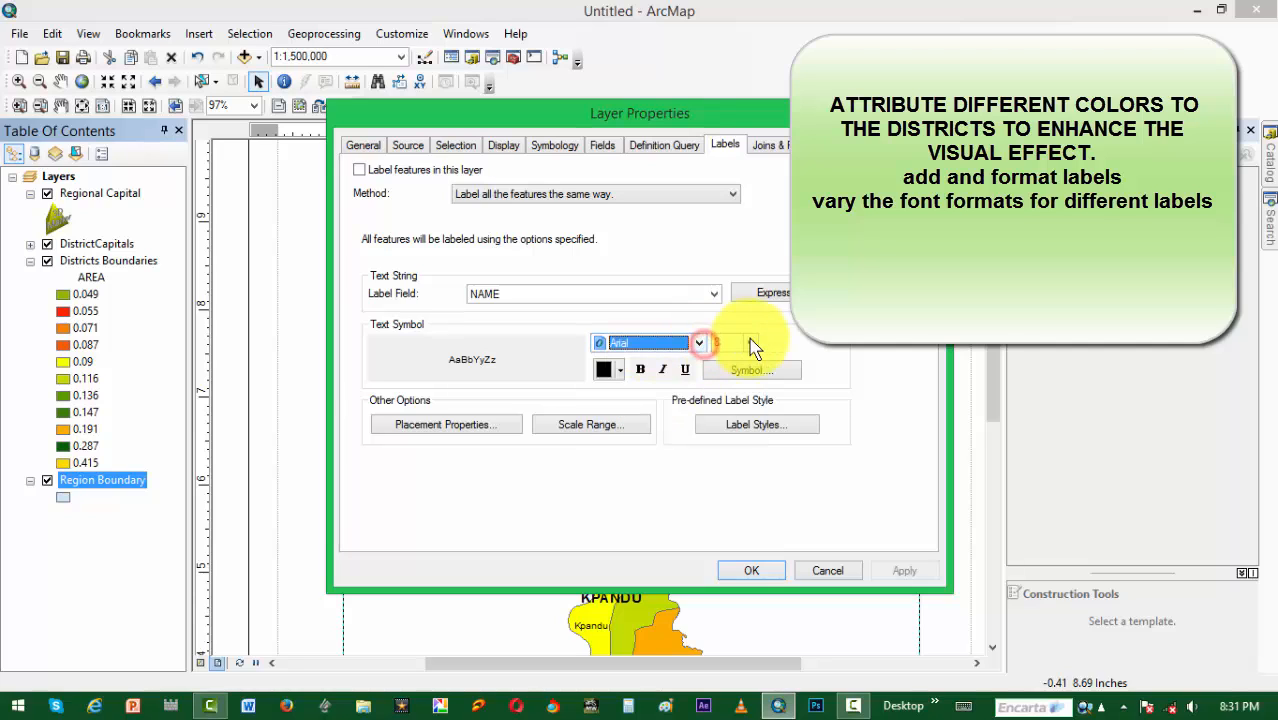
pyautogui.click(750, 343)
pyautogui.click(730, 405)
pyautogui.click(738, 572)
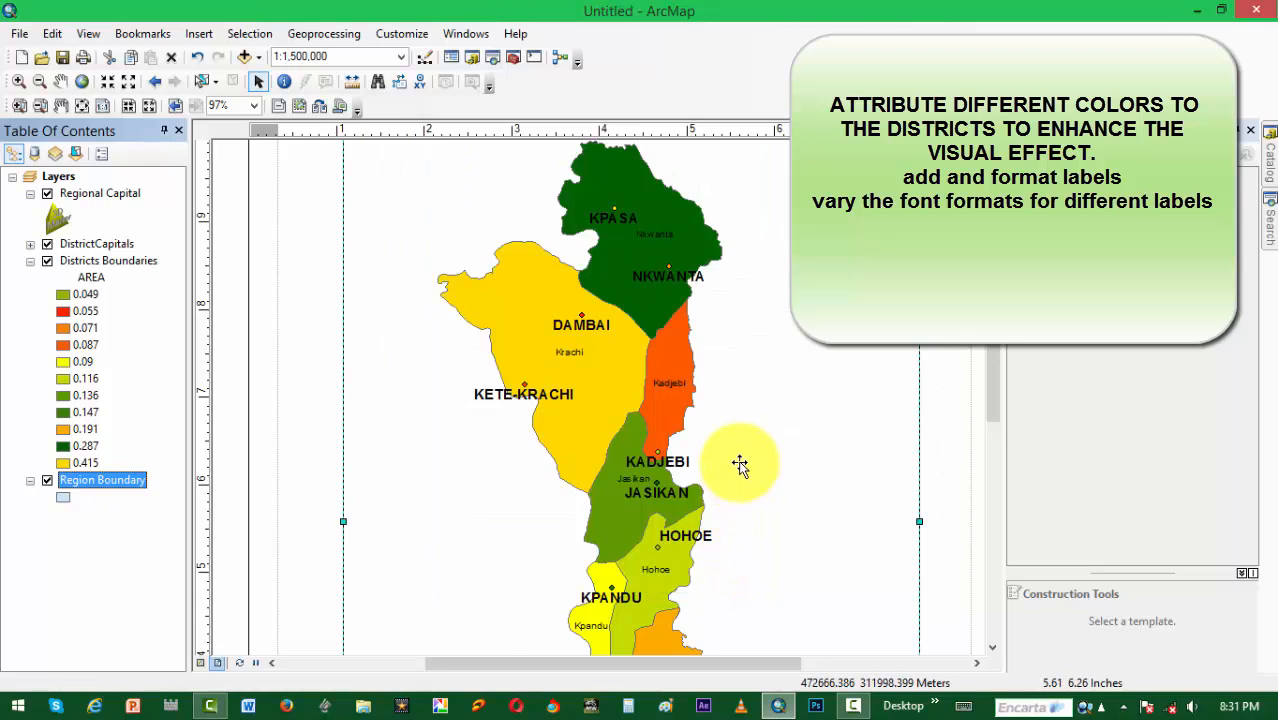
pyautogui.scroll(-1, 640, 465)
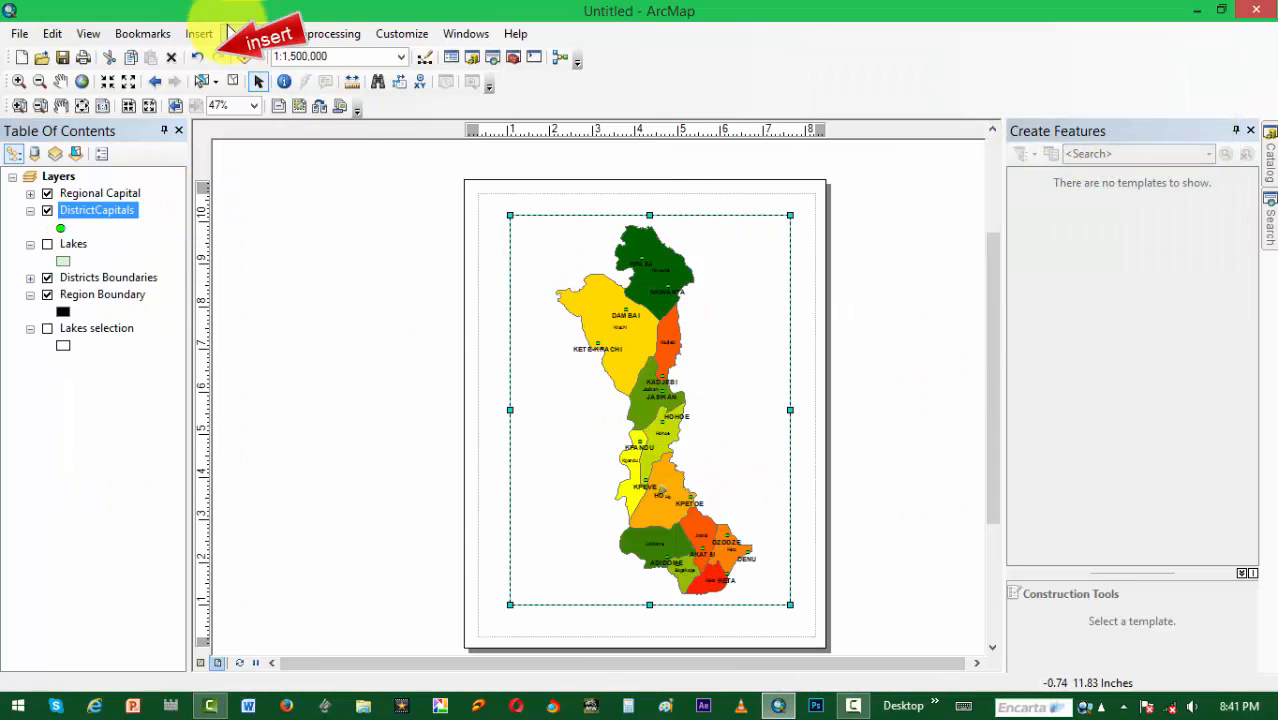
# Step: Insert the title "MAP OF VOLTA REGION" and centre it above the map frame
pyautogui.click(200, 33)
pyautogui.click(222, 77)
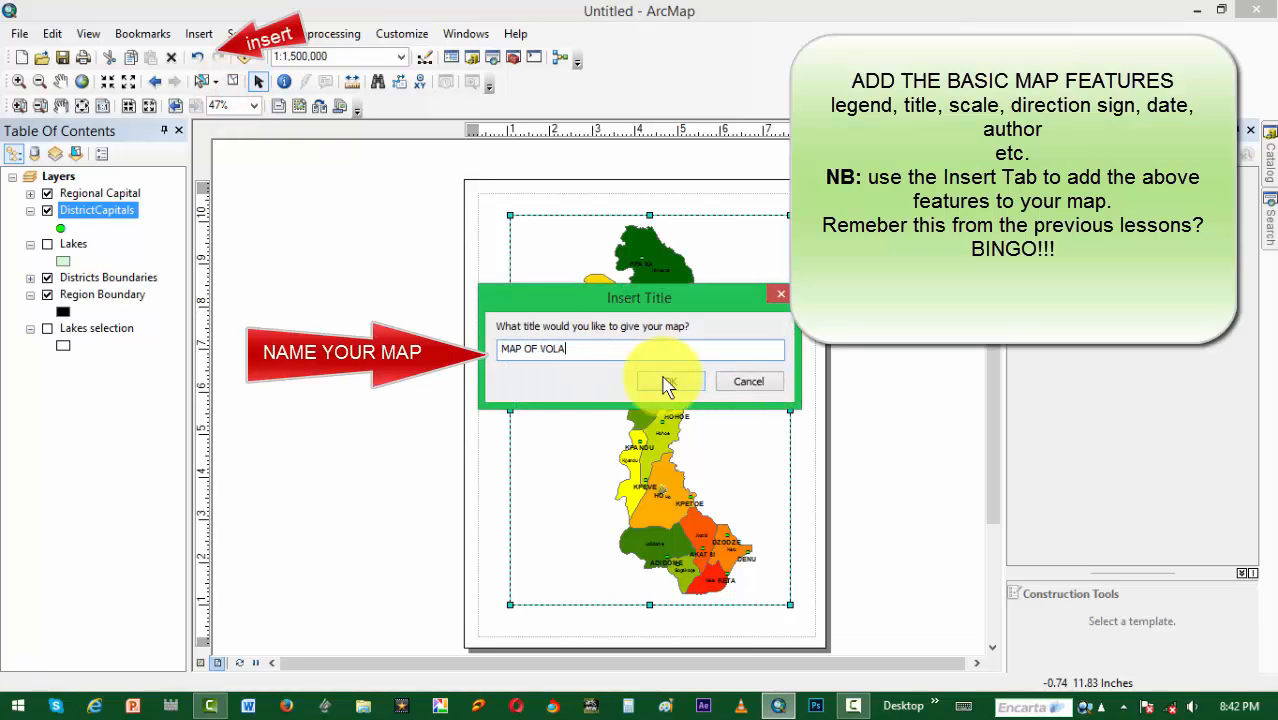
pyautogui.write('GION')
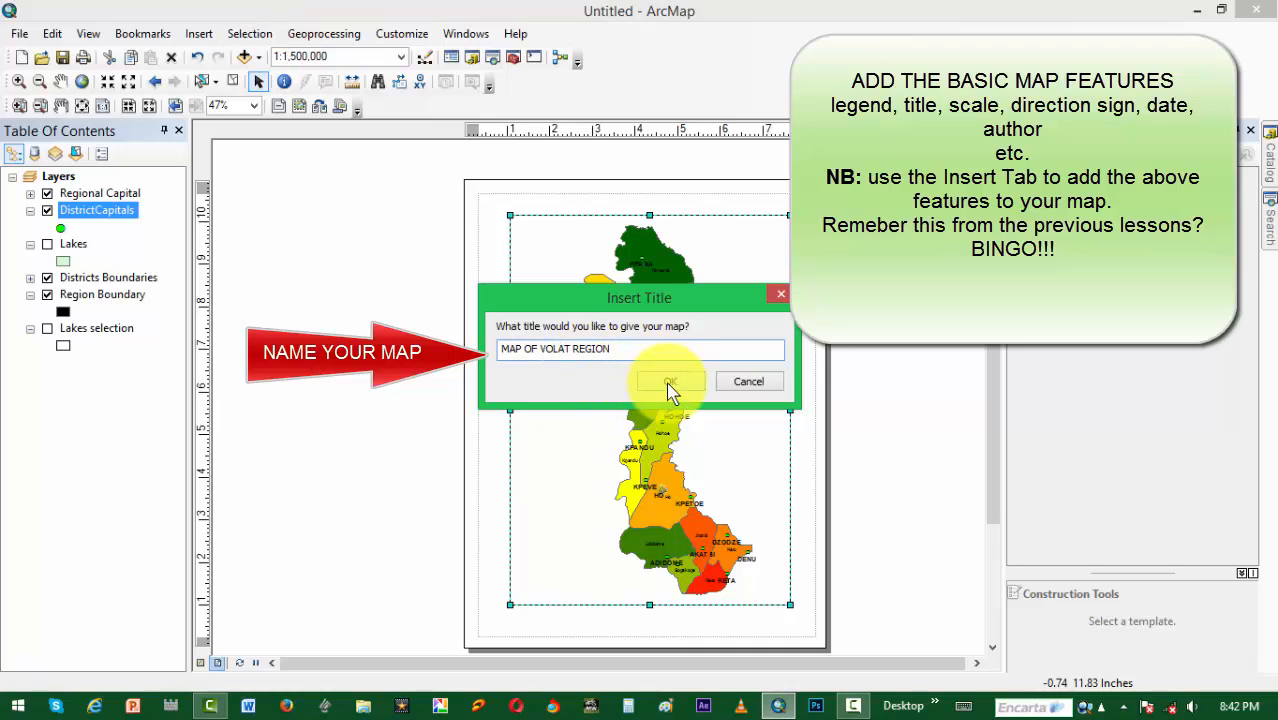
pyautogui.click(570, 344)
pyautogui.press('BackSpace')
pyautogui.press('BackSpace')
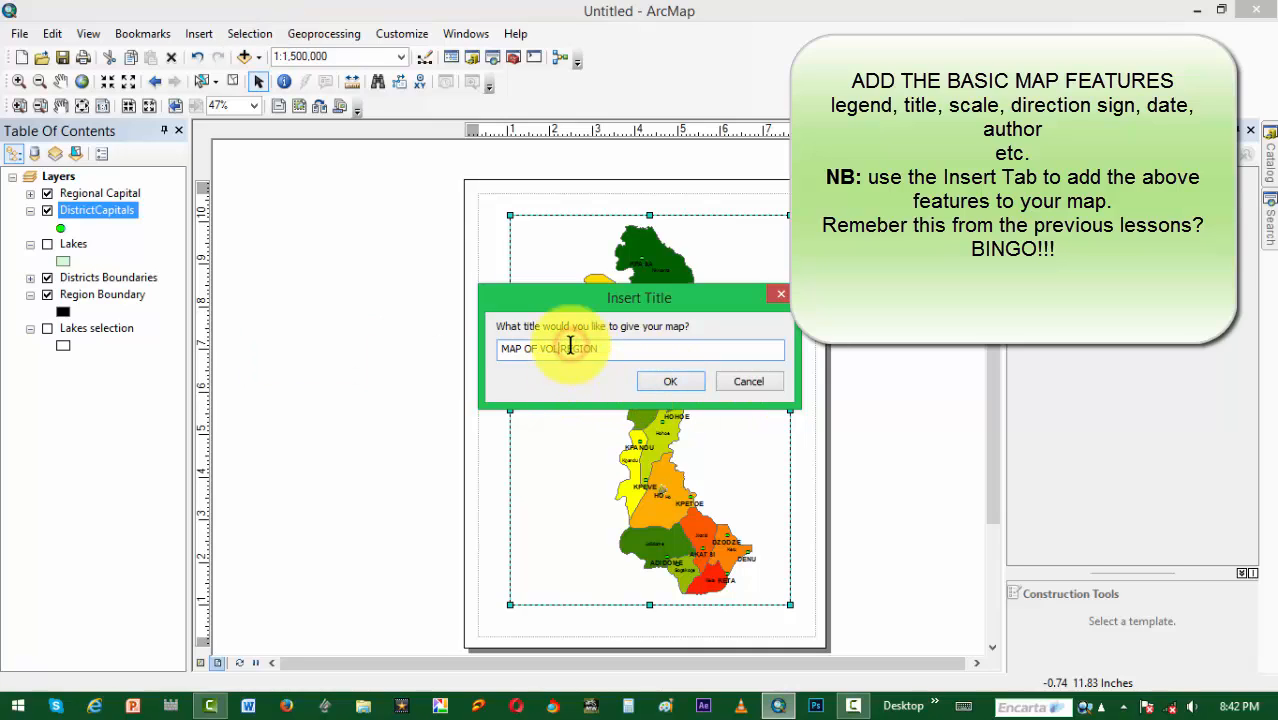
pyautogui.write('TA')
pyautogui.click(666, 380)
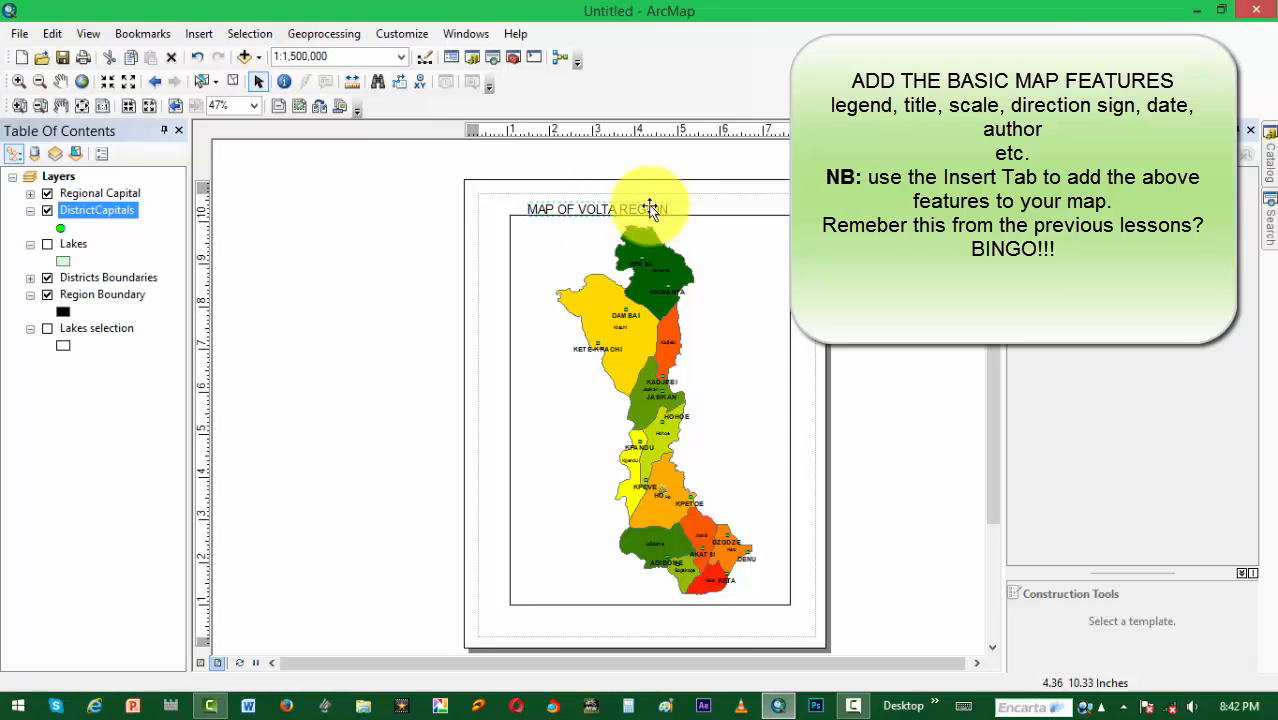
pyautogui.moveTo(650, 208); pyautogui.dragTo(668, 208)
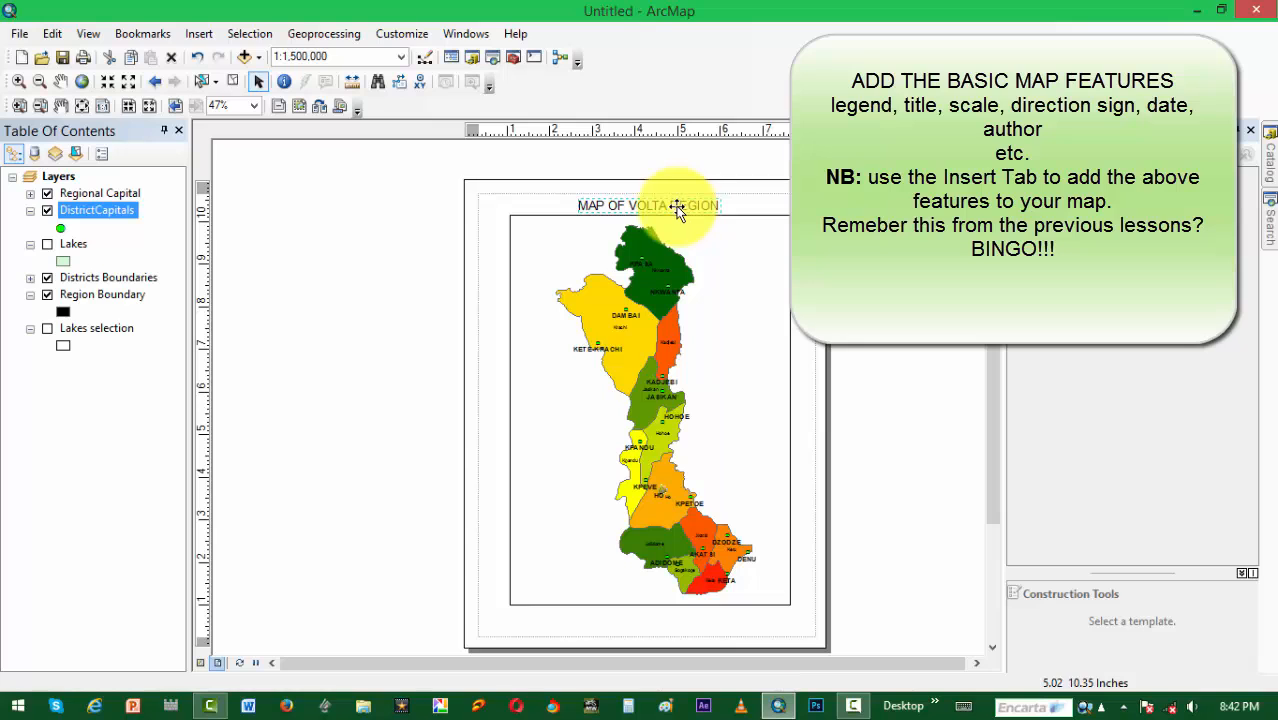
# Step: Start a legend for the map and add Region Boundary once more to its legend items, keeping the default legend title settings
pyautogui.click(199, 33)
pyautogui.click(244, 166)
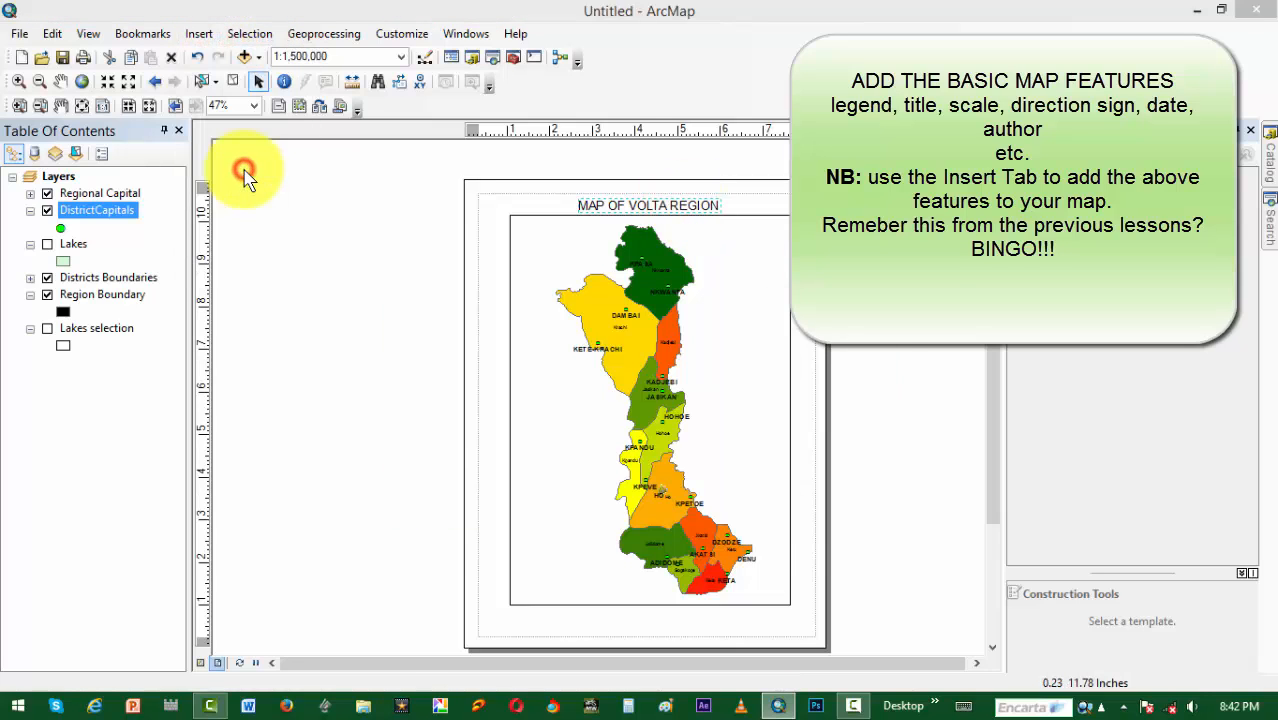
pyautogui.moveTo(562, 148); pyautogui.dragTo(262, 150)
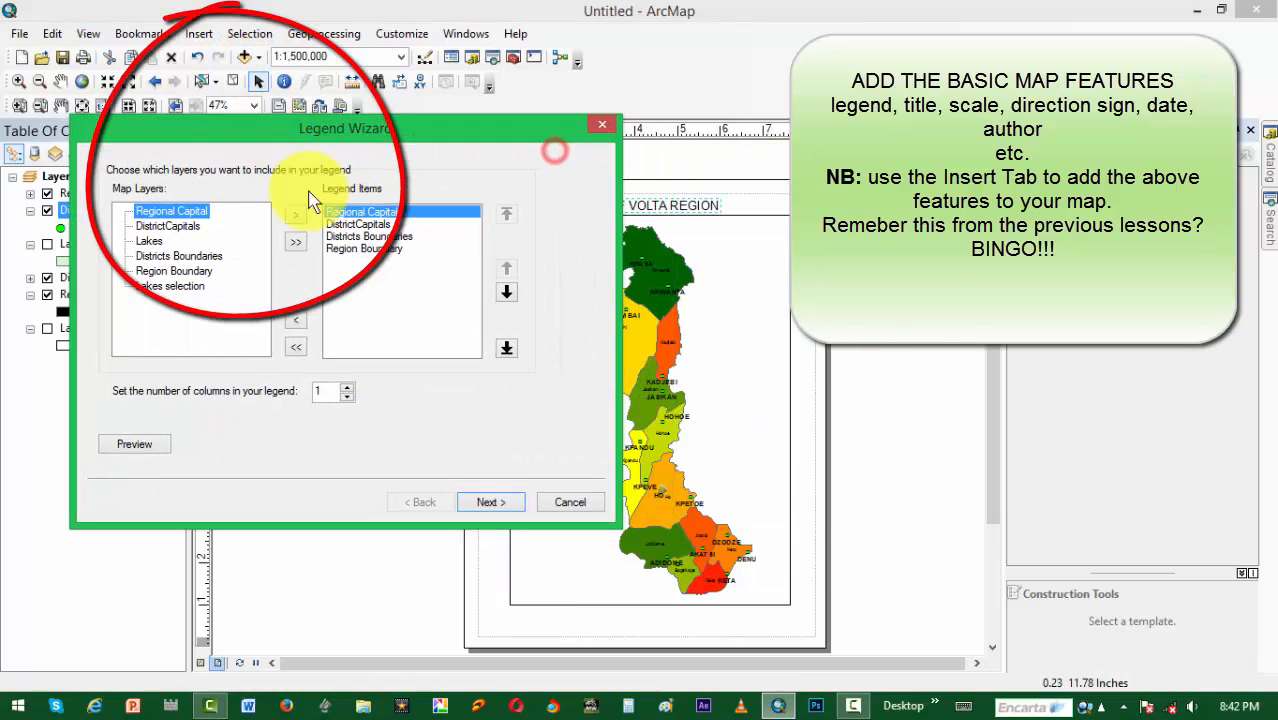
pyautogui.click(155, 271)
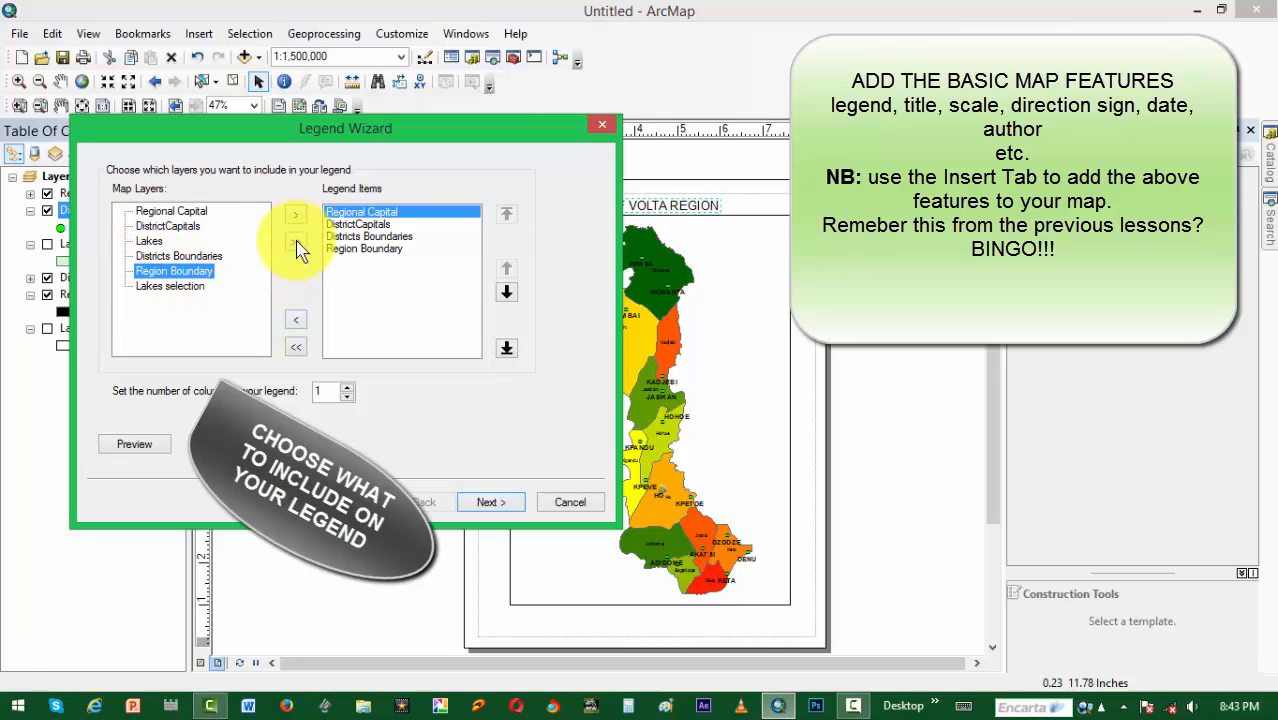
pyautogui.click(295, 214)
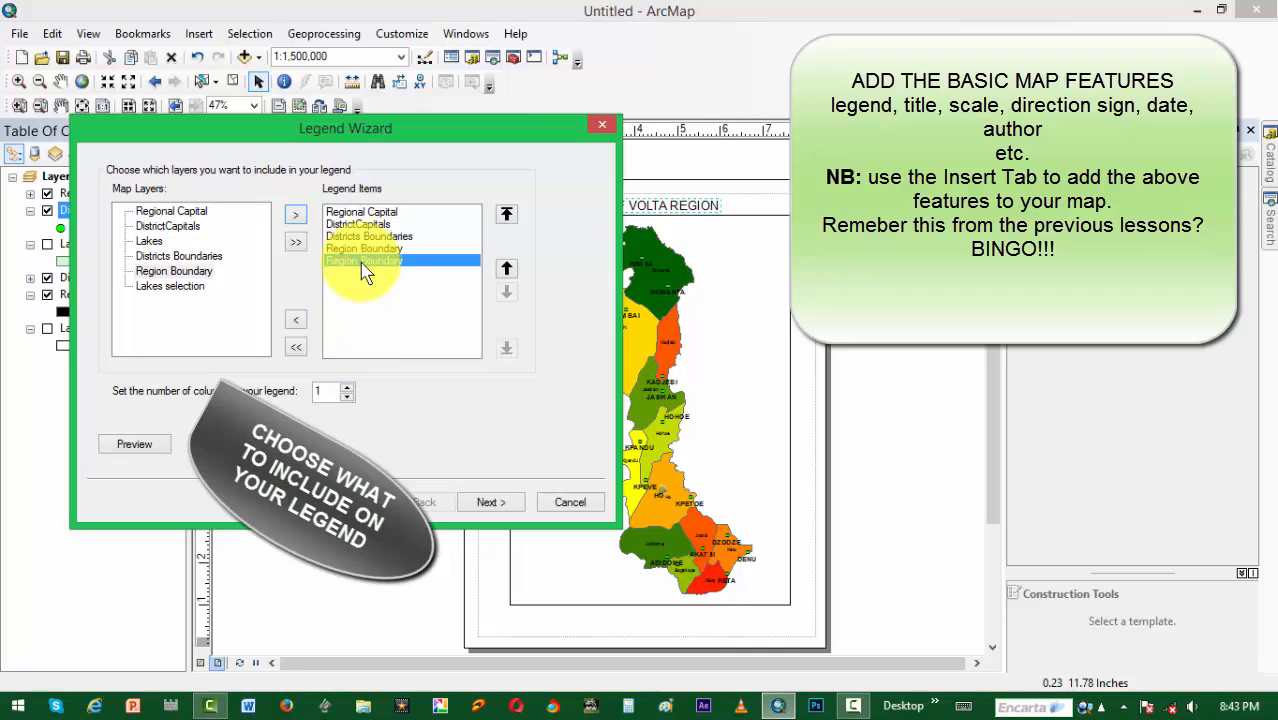
pyautogui.click(360, 224)
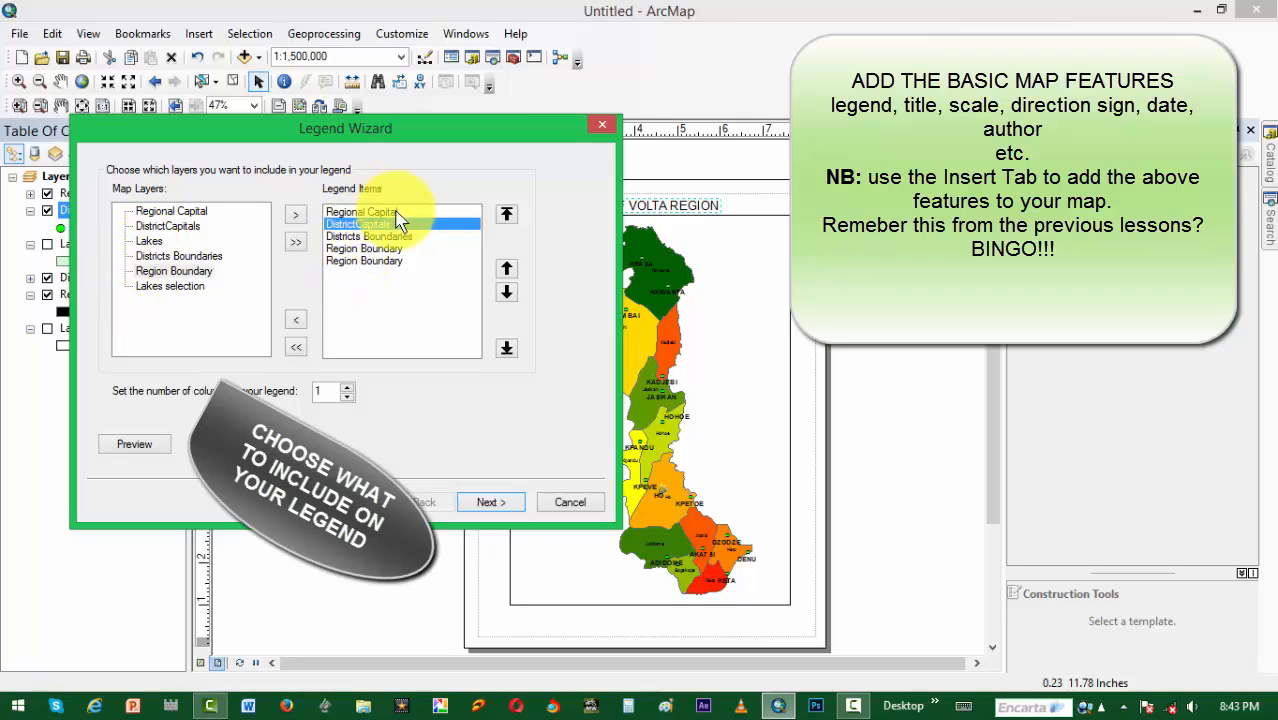
pyautogui.click(490, 503)
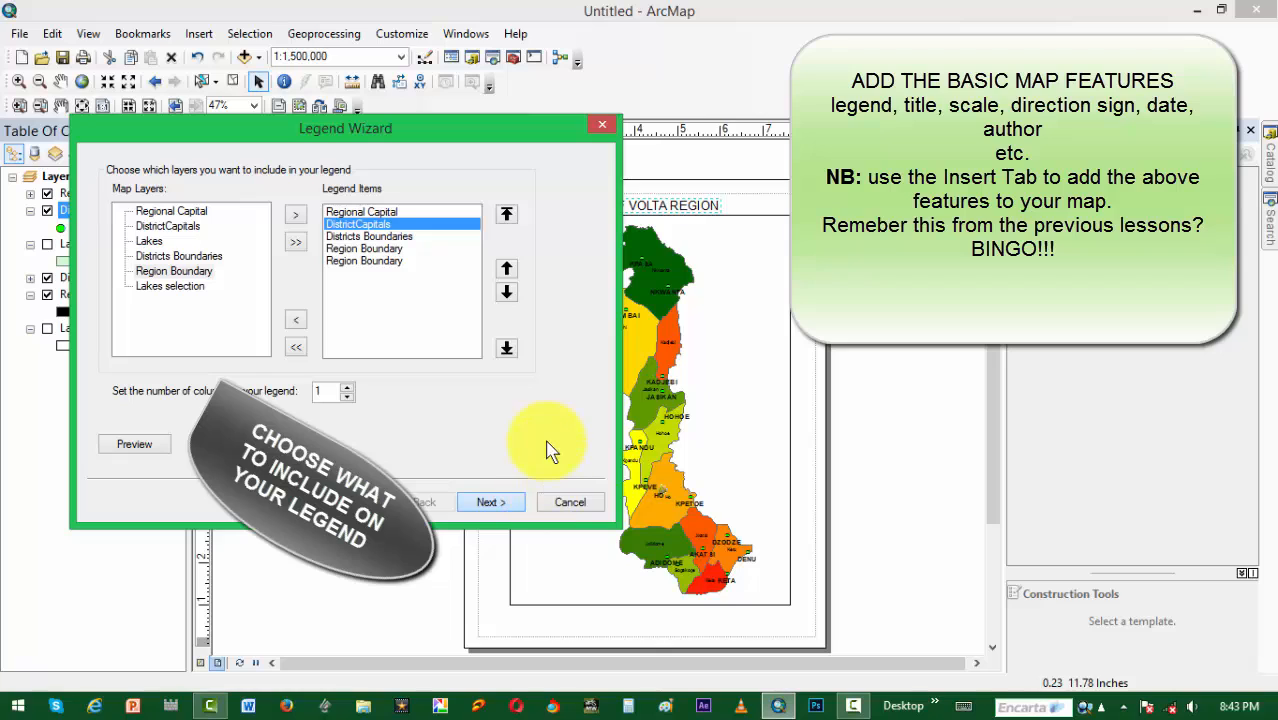
pyautogui.click(500, 502)
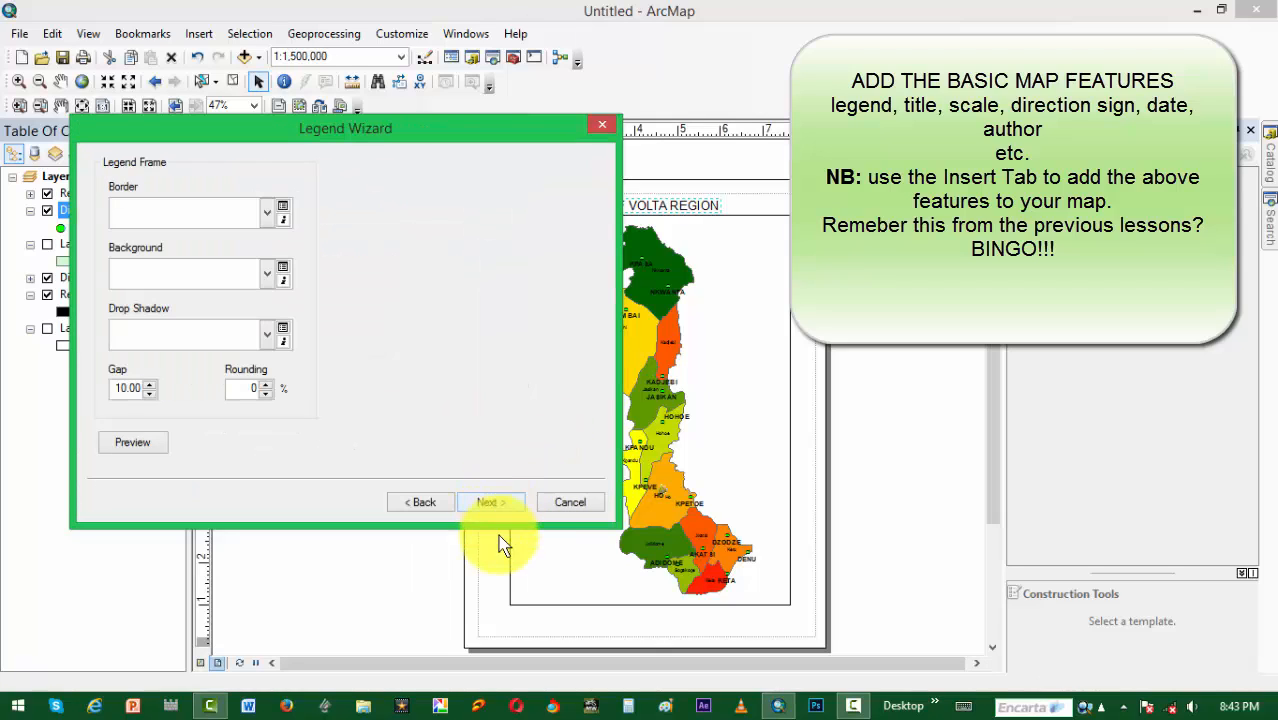
# Step: Give the legend frame a multi-line border, a Green background, a Leaf drop shadow and a gap of 5
pyautogui.click(267, 214)
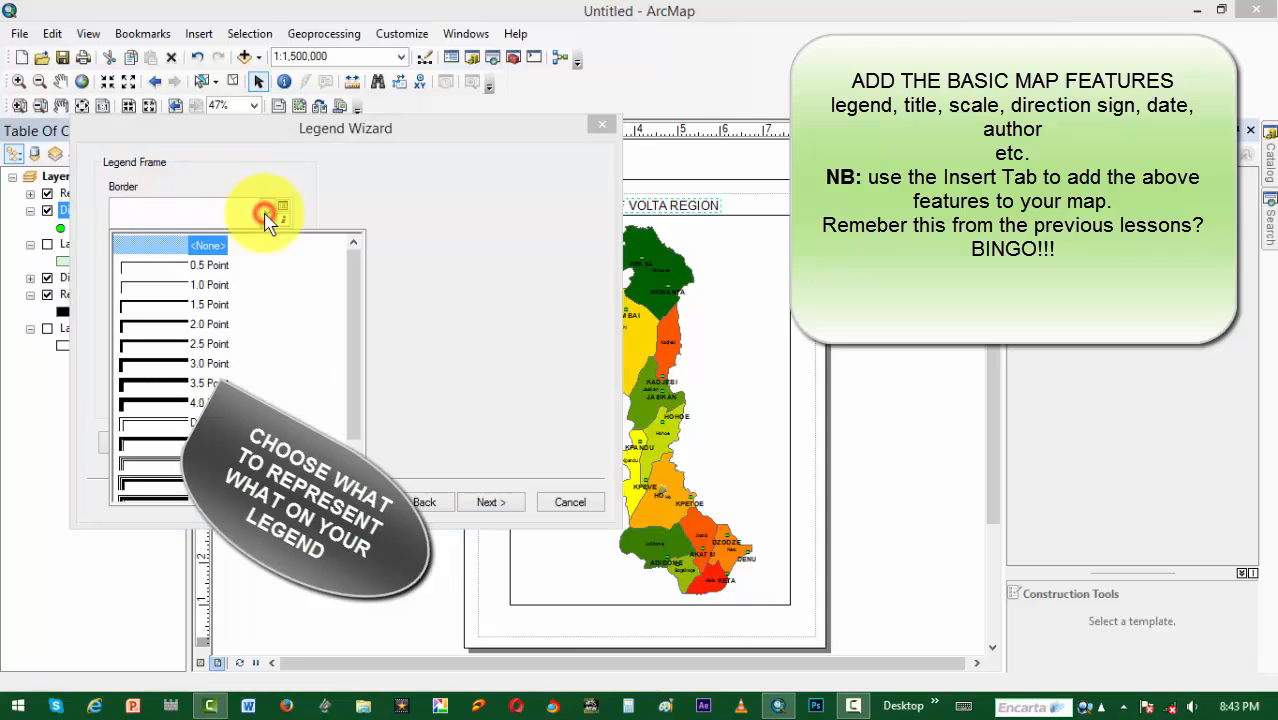
pyautogui.click(150, 465)
pyautogui.click(268, 272)
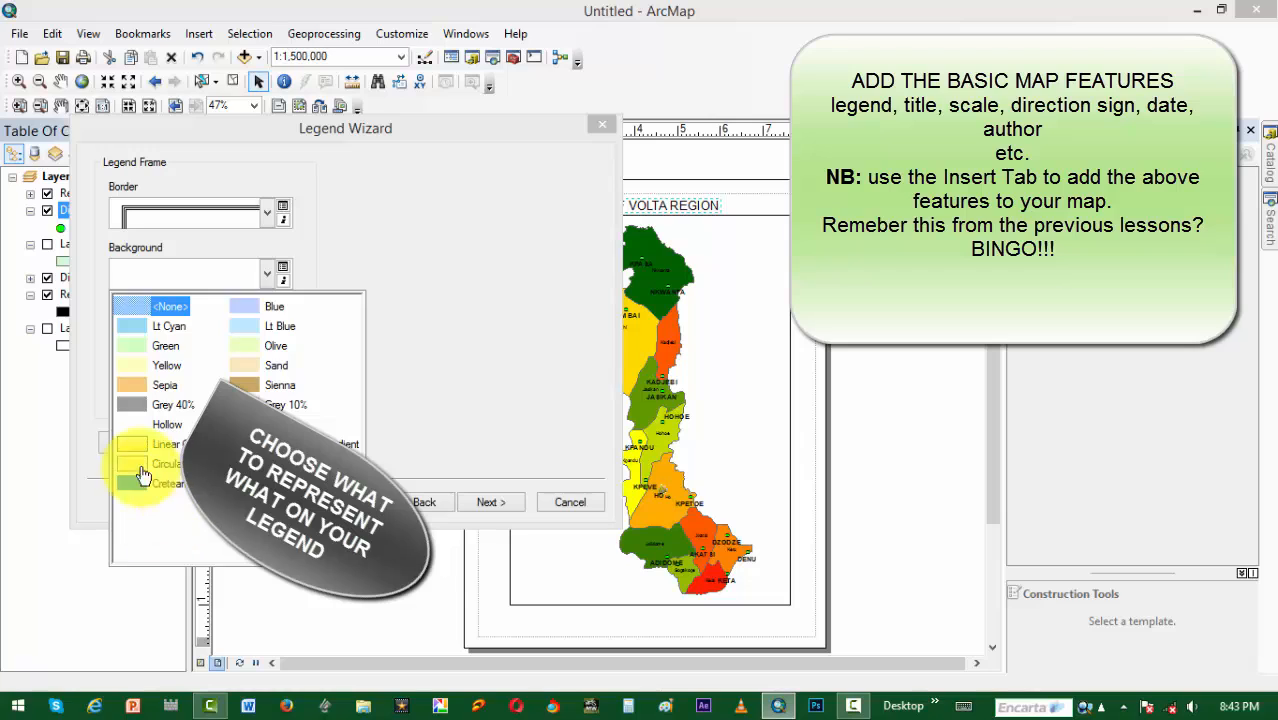
pyautogui.click(145, 344)
pyautogui.click(266, 336)
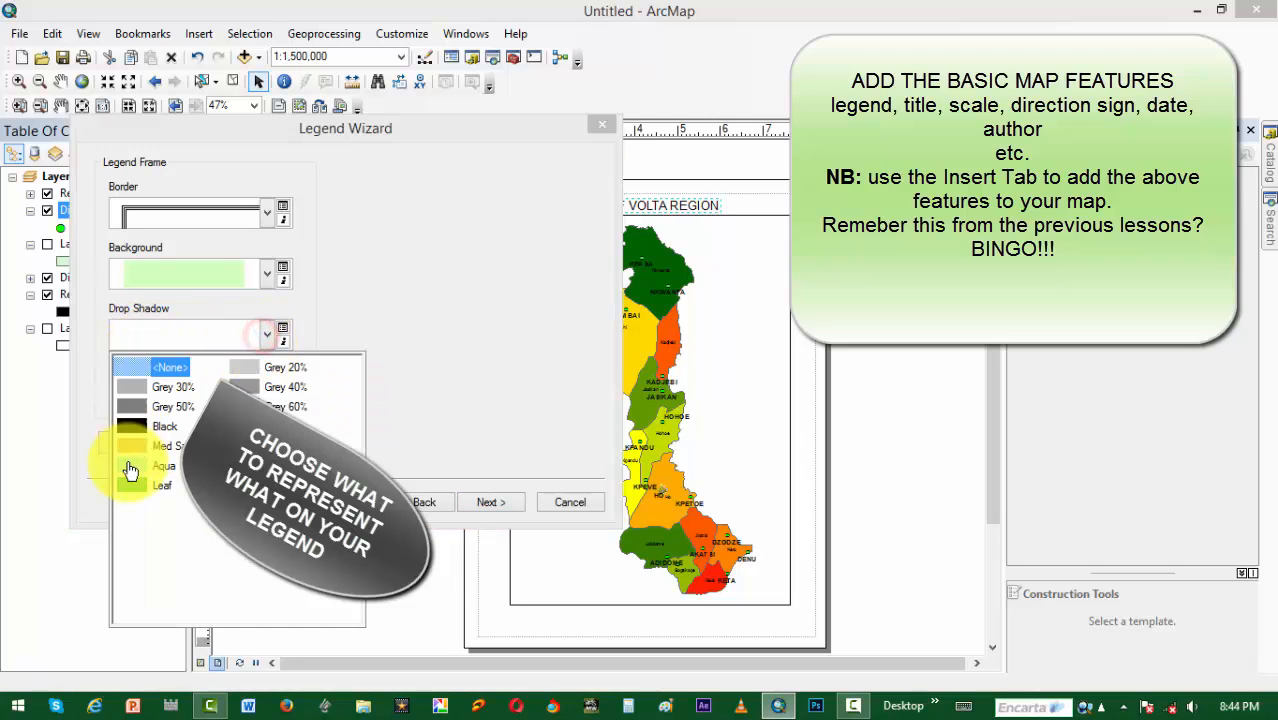
pyautogui.click(126, 482)
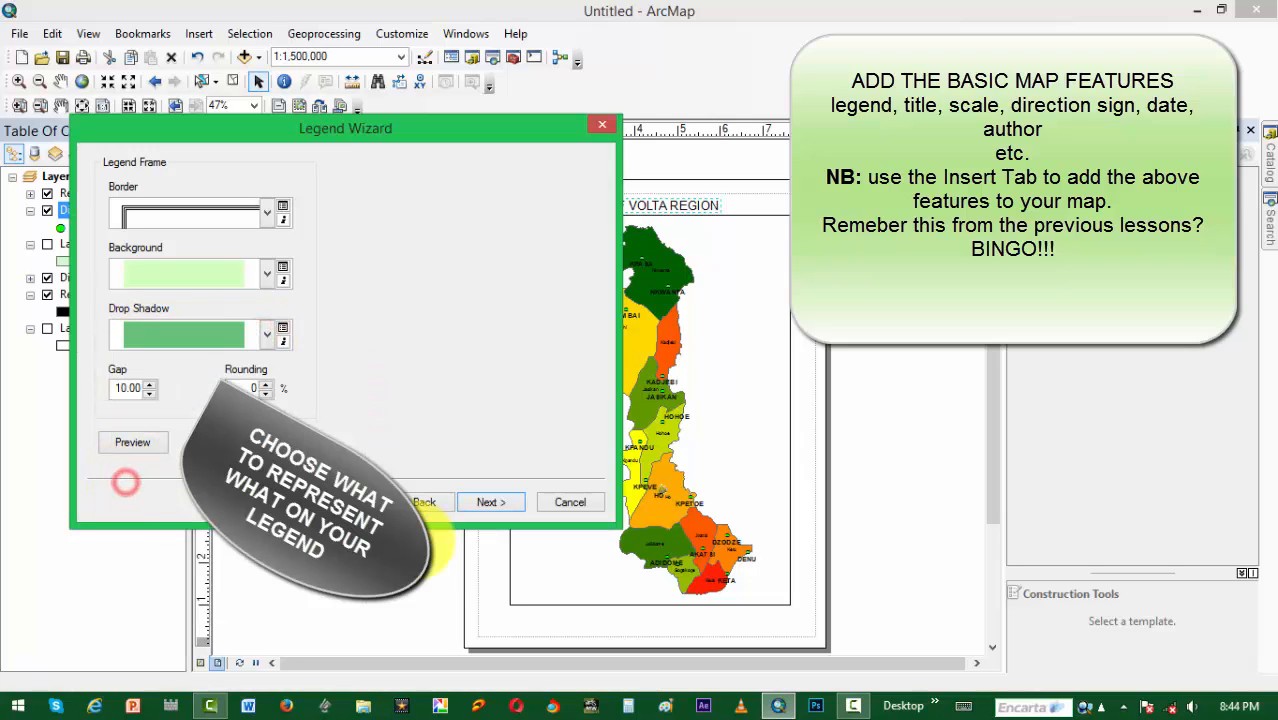
pyautogui.click(153, 396)
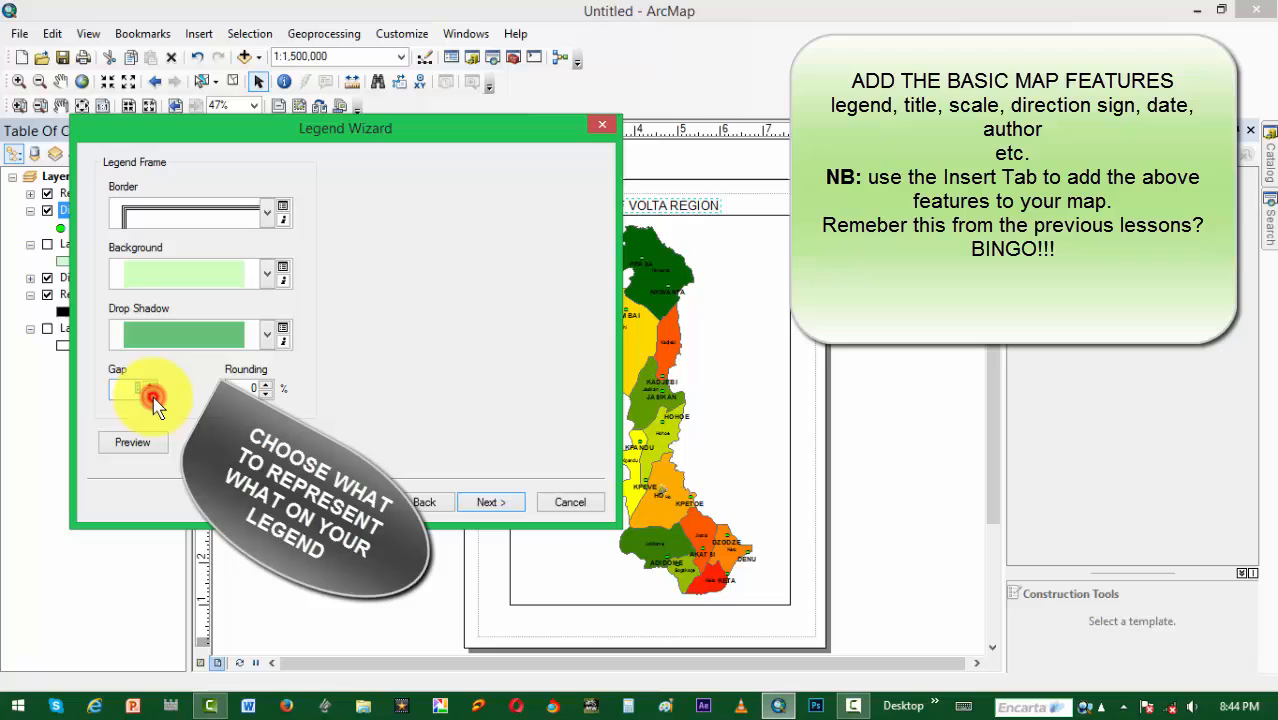
pyautogui.click(491, 502)
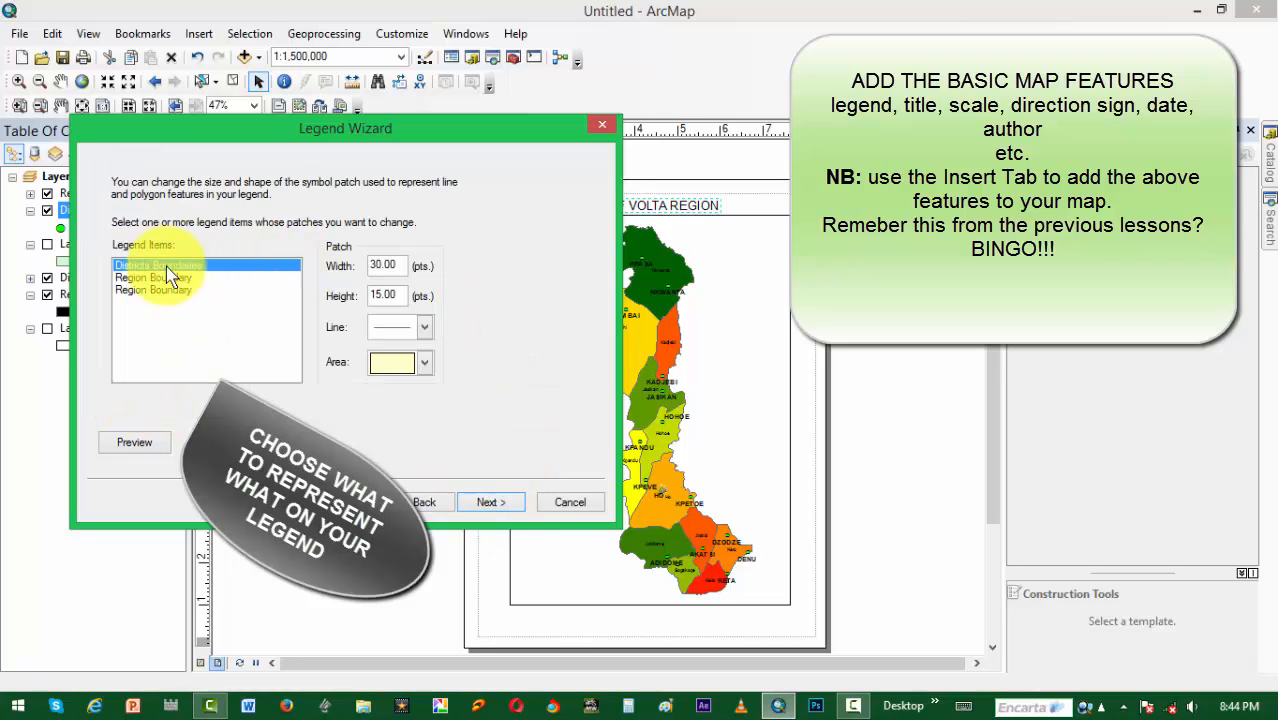
# Step: Set the Districts Boundaries legend patch to the S Curve line shape with a width of 20 pts
pyautogui.click(424, 327)
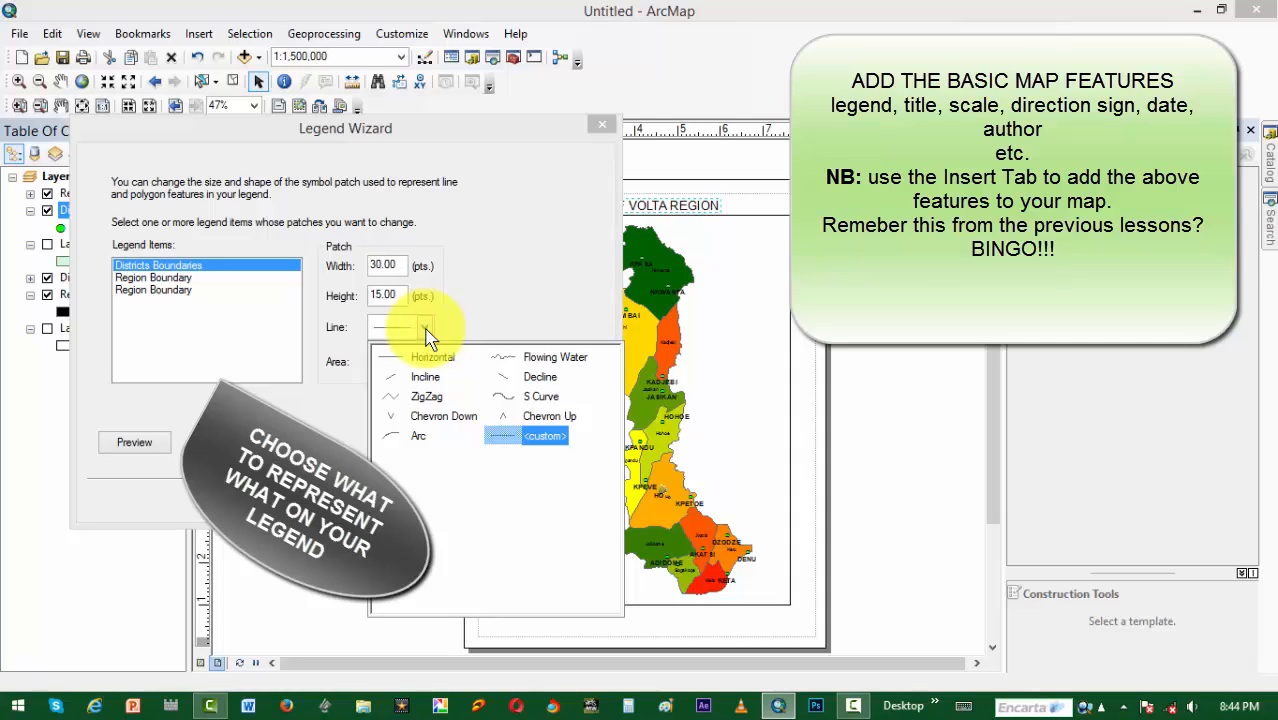
pyautogui.click(538, 397)
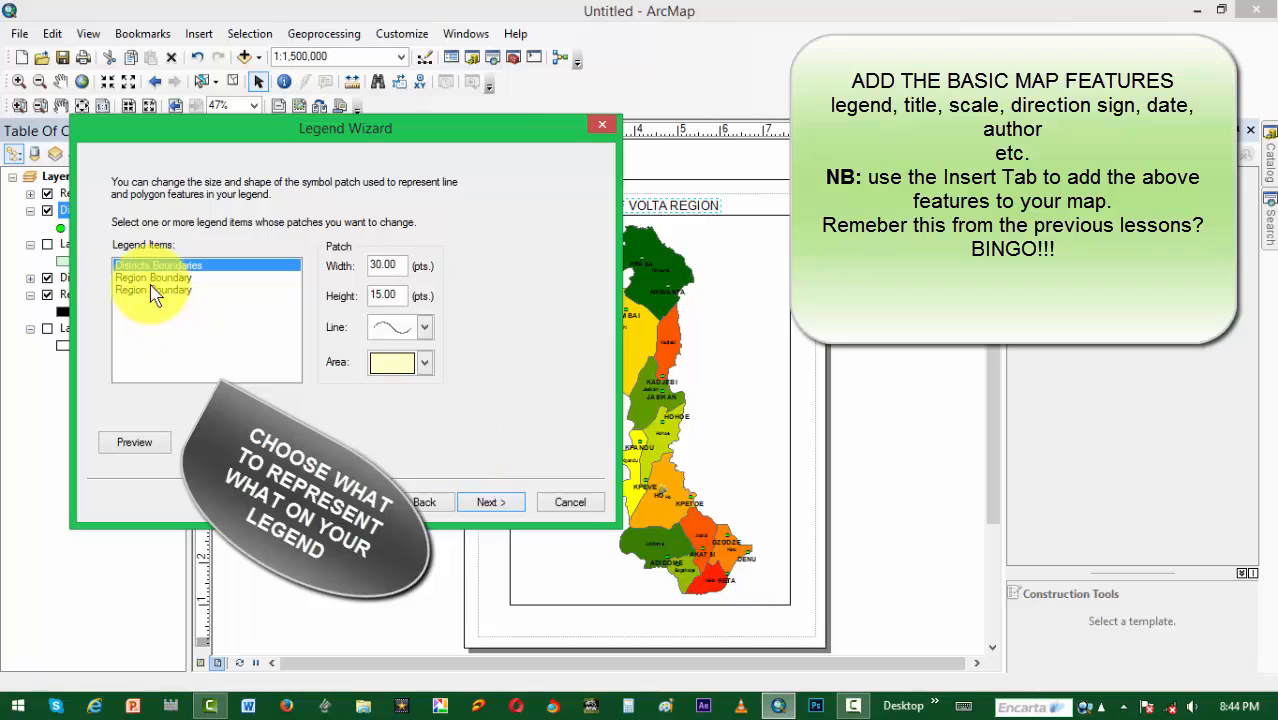
pyautogui.doubleClick(371, 265)
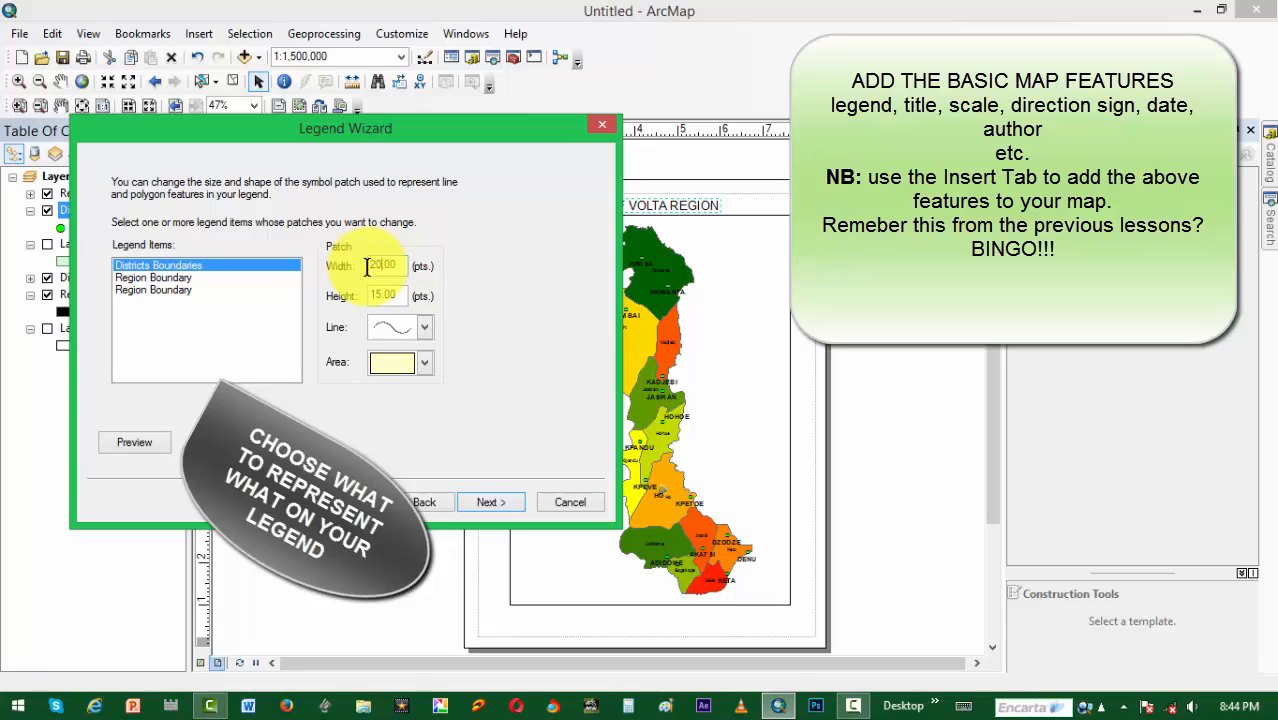
pyautogui.click(382, 295)
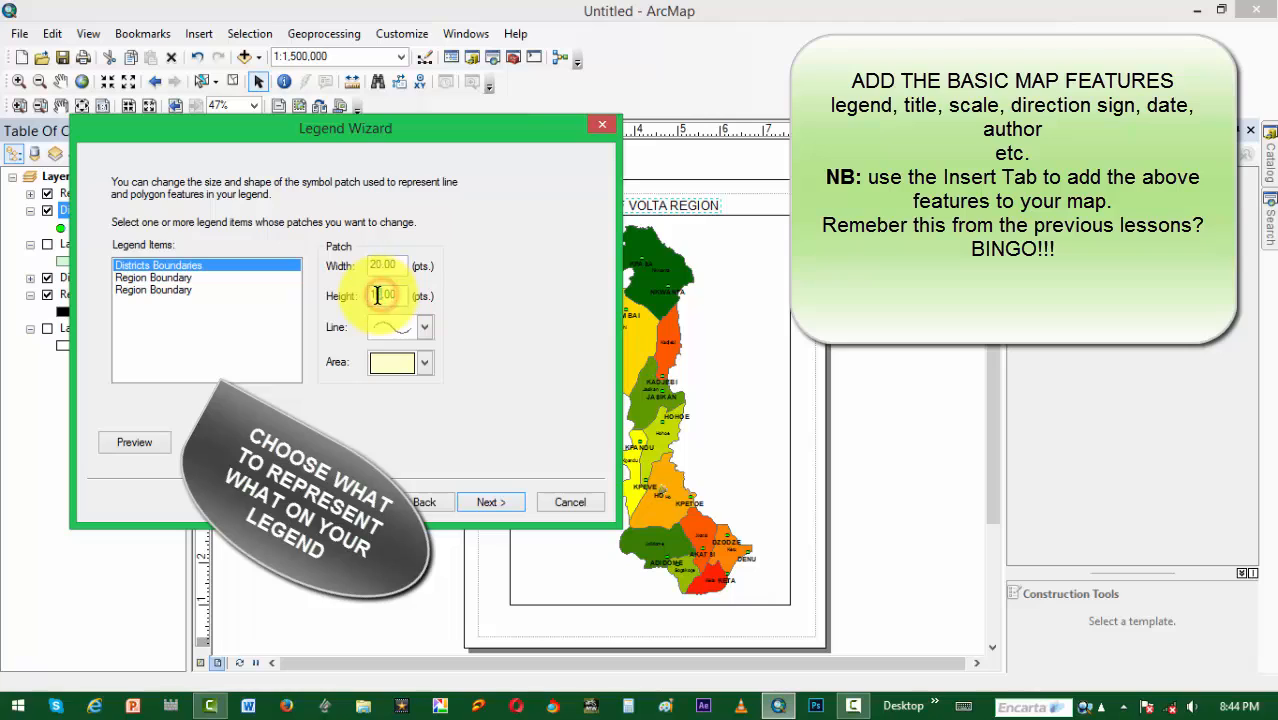
# Step: Set the first Region Boundary legend patch to the Arc line shape and proceed to the legend spacing settings
pyautogui.click(165, 278)
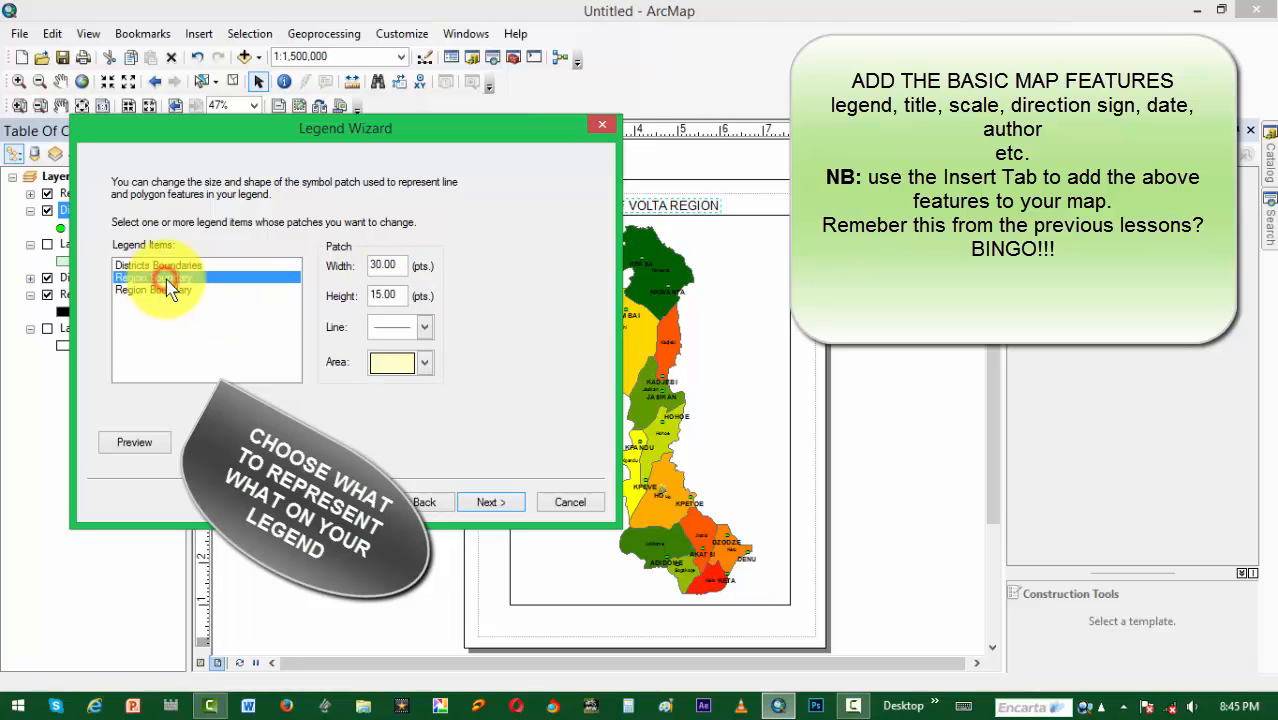
pyautogui.click(424, 327)
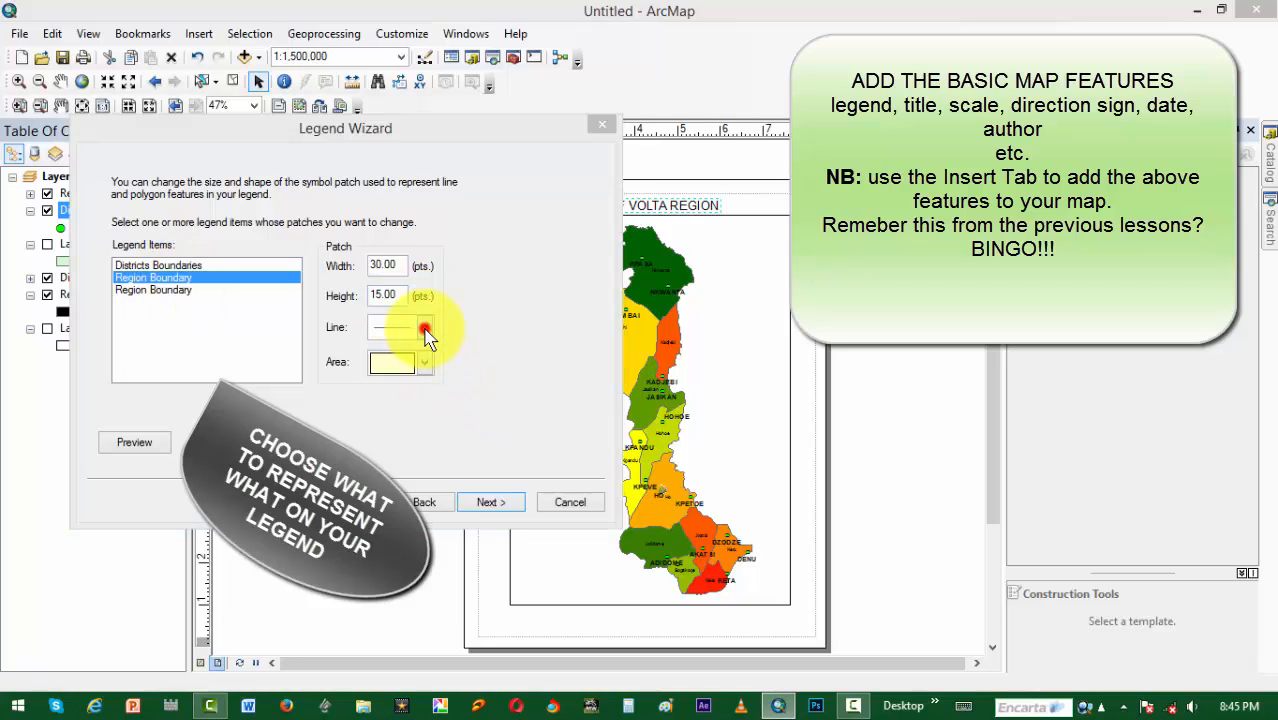
pyautogui.click(397, 437)
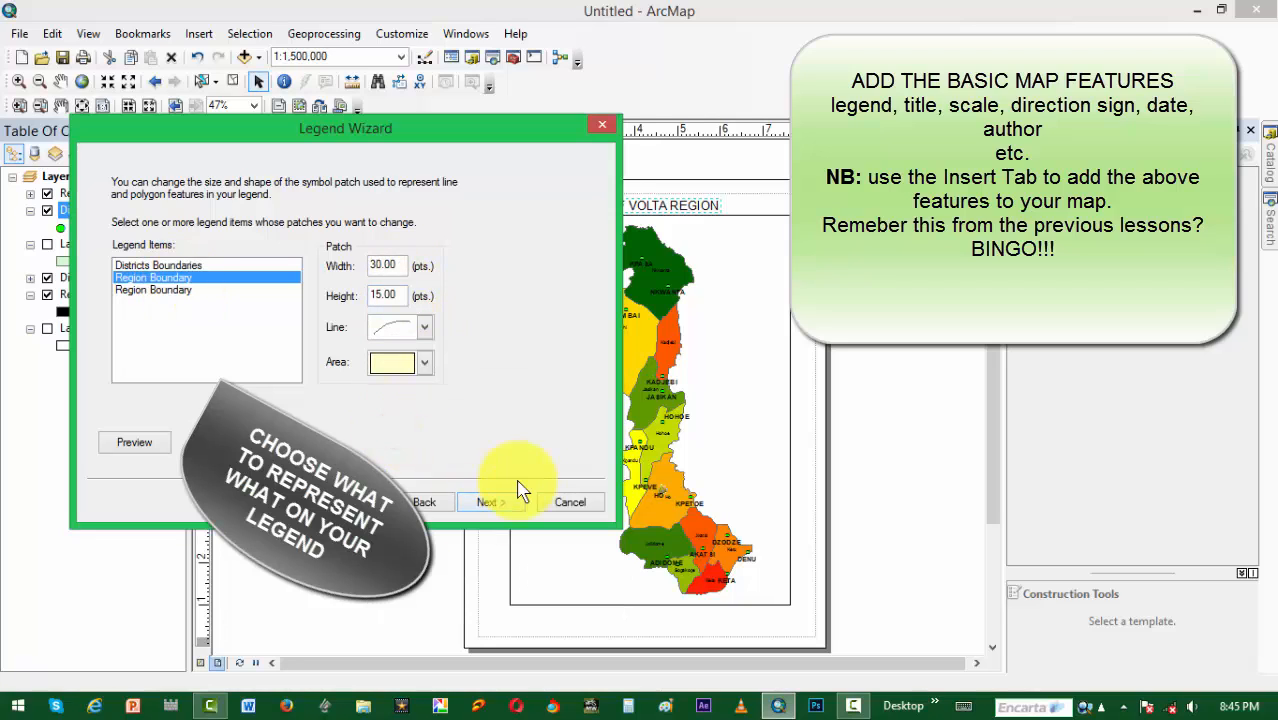
pyautogui.click(490, 502)
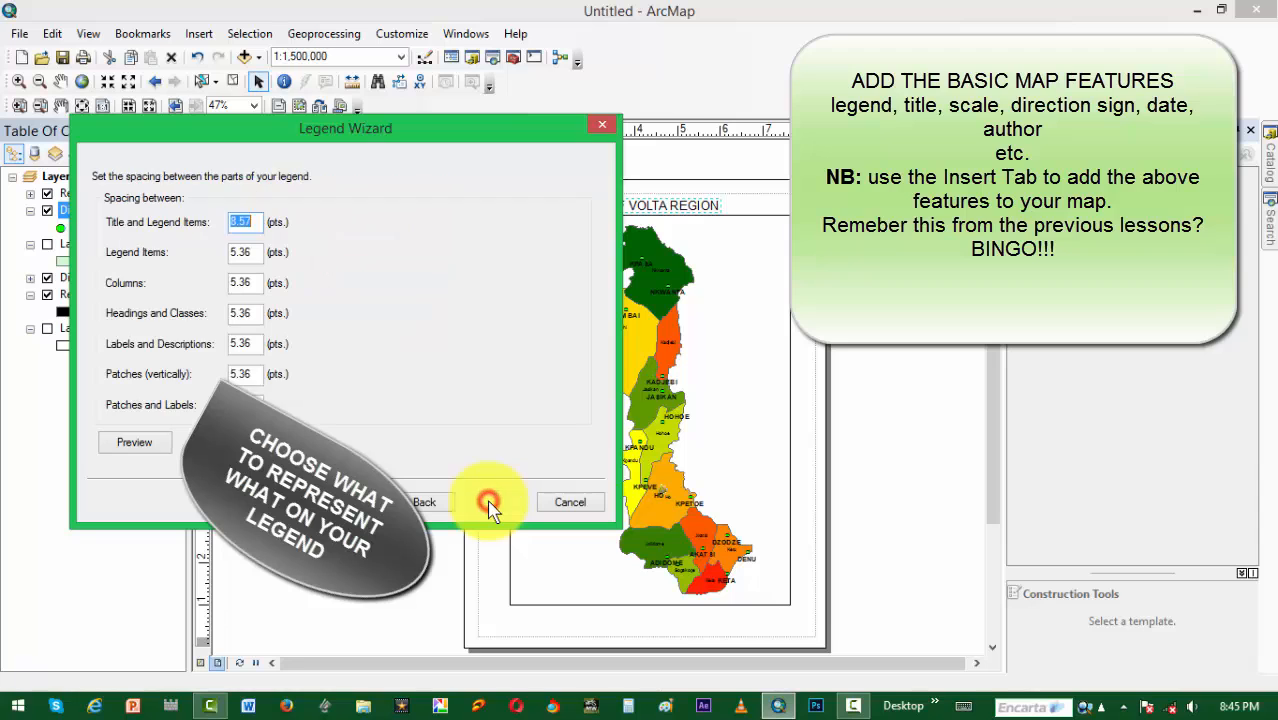